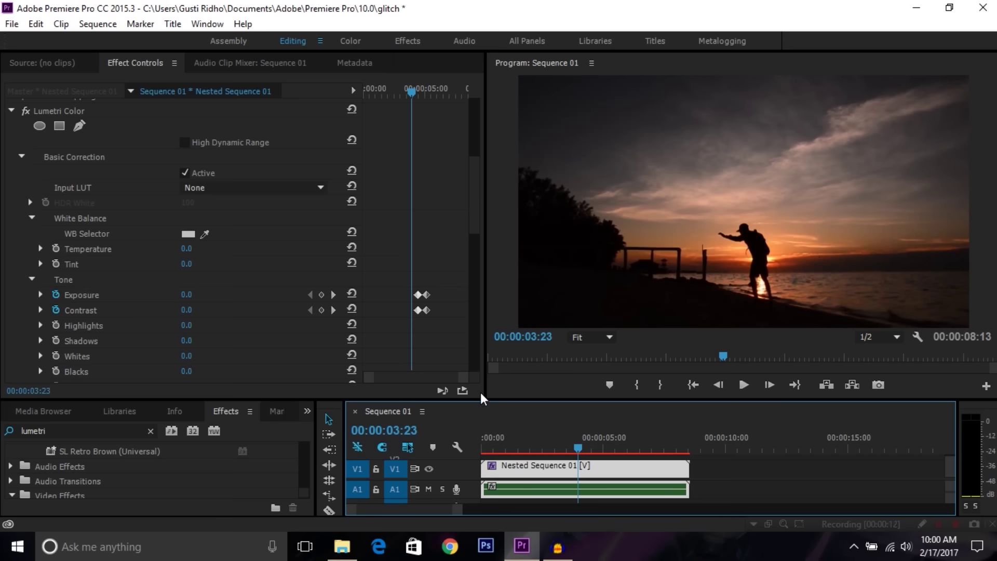
Play Sequence 01 from the start and scrub through the glitch to check the exposure flash.
left_click(481, 437)
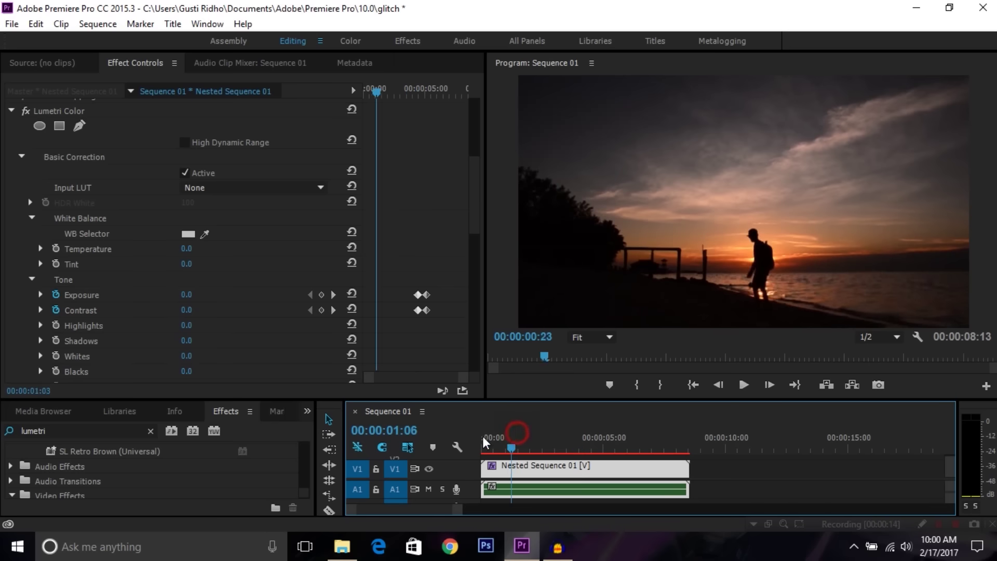
key("space")
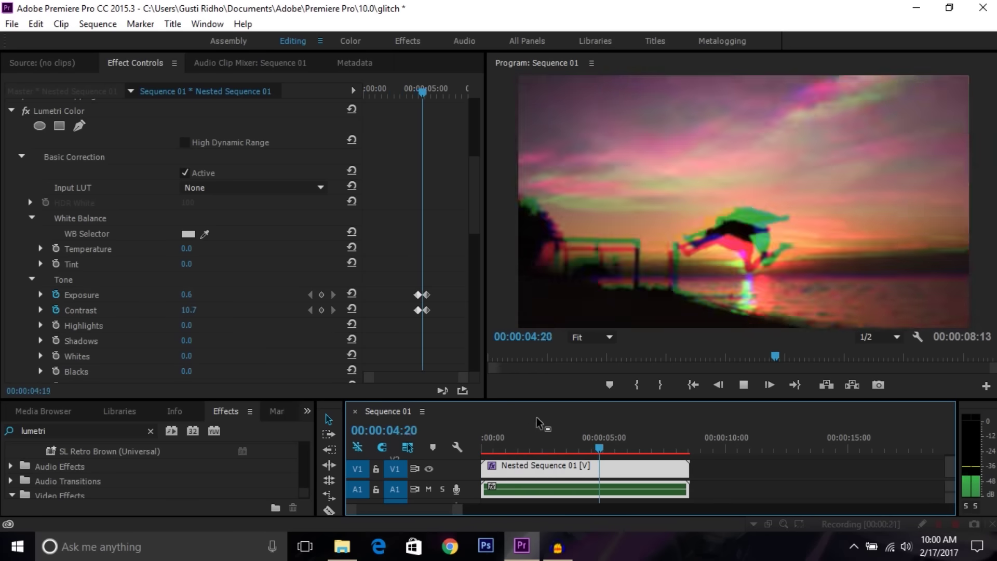
left_click(568, 446)
mouse_move(569, 443)
left_mouse_down()
mouse_move(608, 439)
mouse_move(483, 445)
left_mouse_up()
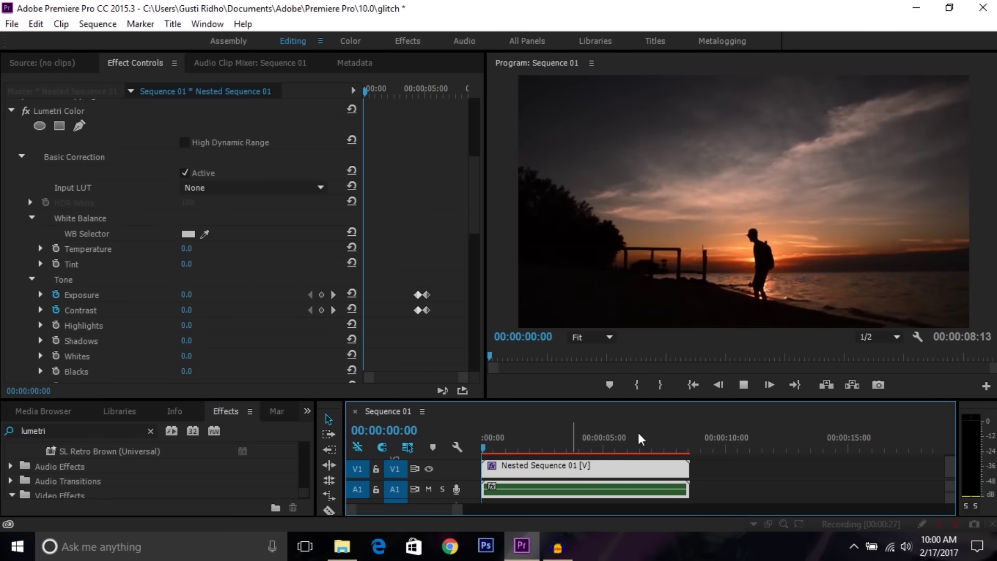
key("space")
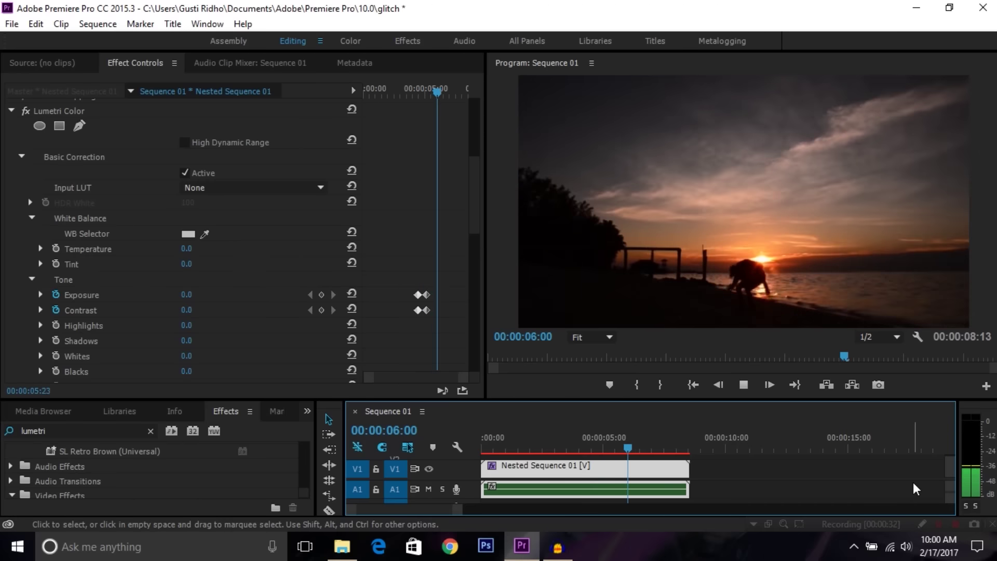
key("space")
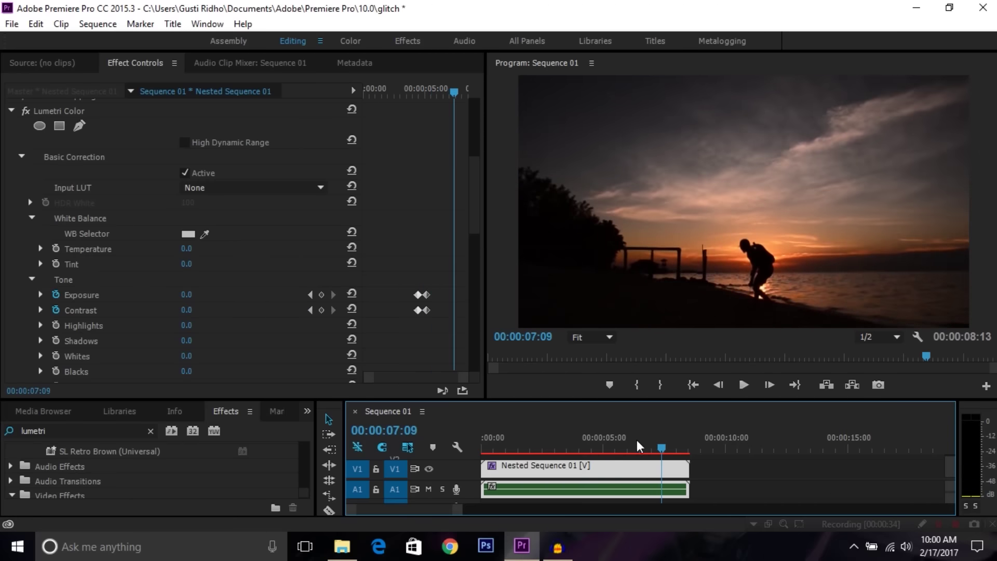
left_click_drag(535, 443, 516, 449)
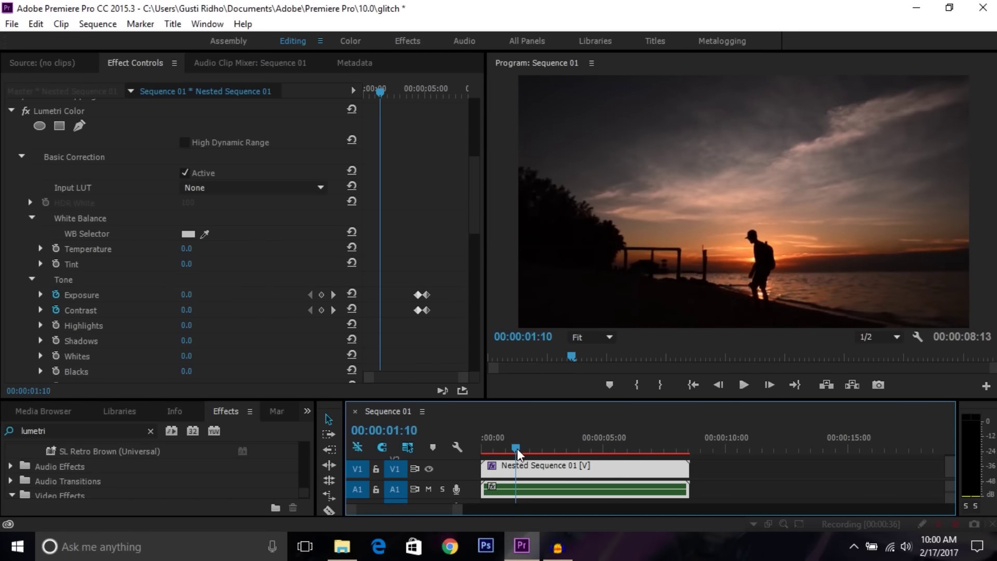
Zoom the timeline in and raise the panel divider to enlarge the timeline and Effects panels.
left_click_drag(462, 509, 453, 511)
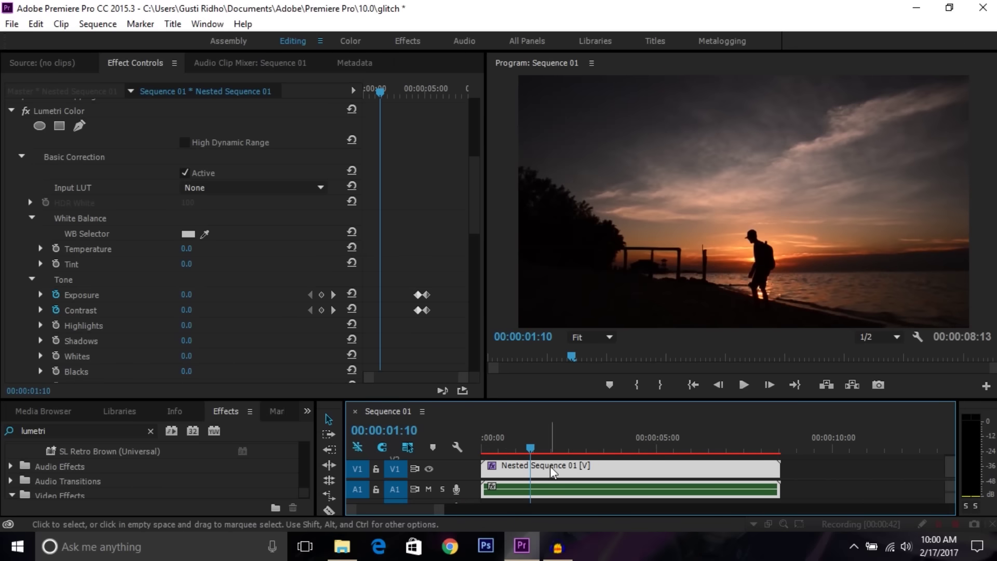
left_click_drag(521, 400, 529, 357)
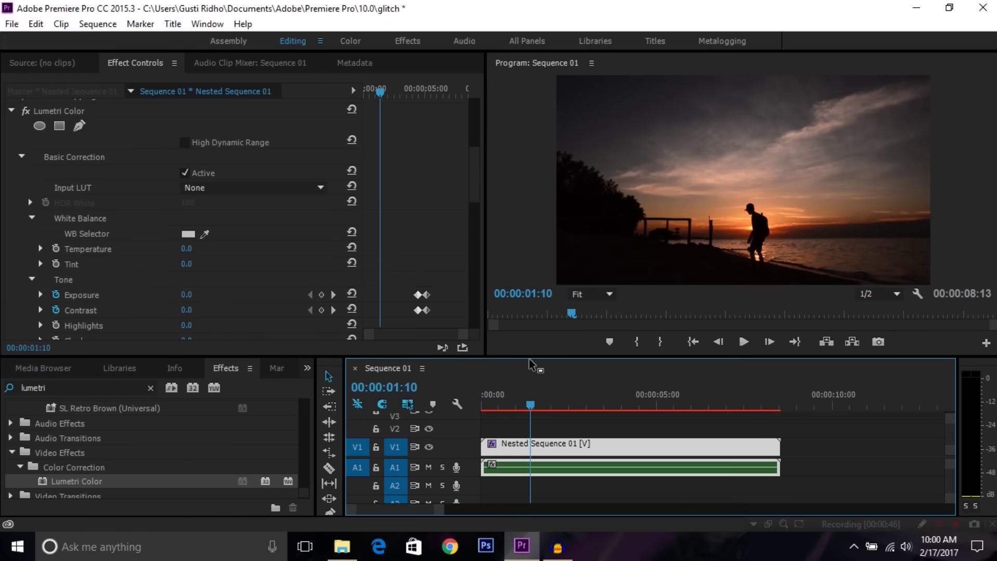
left_click_drag(534, 357, 537, 340)
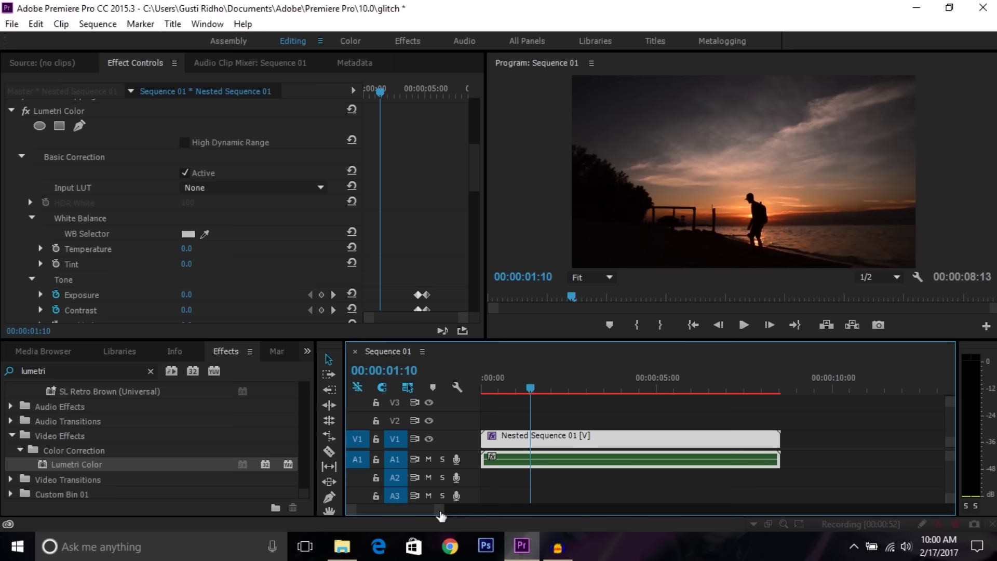
left_click_drag(441, 511, 434, 511)
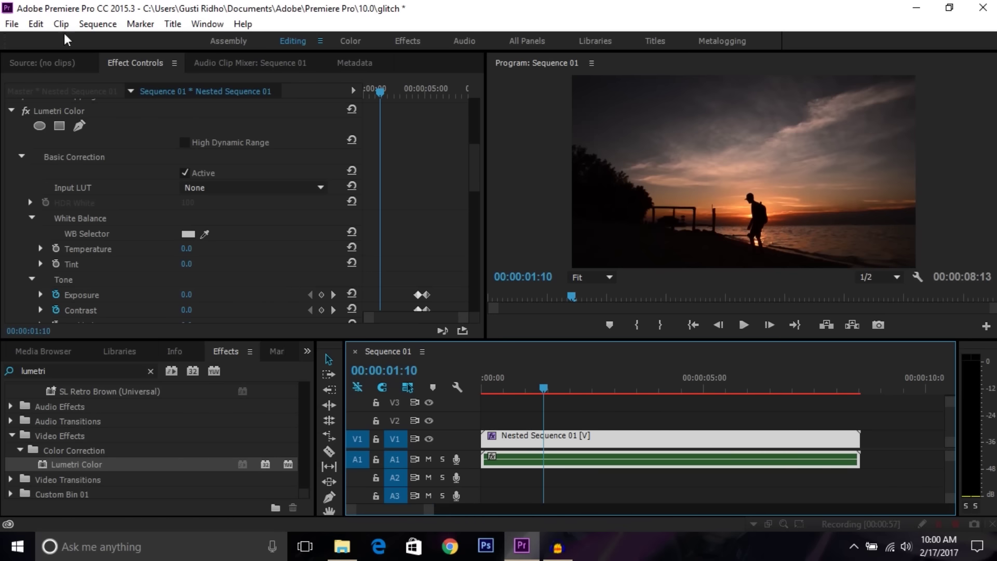
Create a new sequence named 'glitch'.
left_click(10, 24)
mouse_move(35, 43)
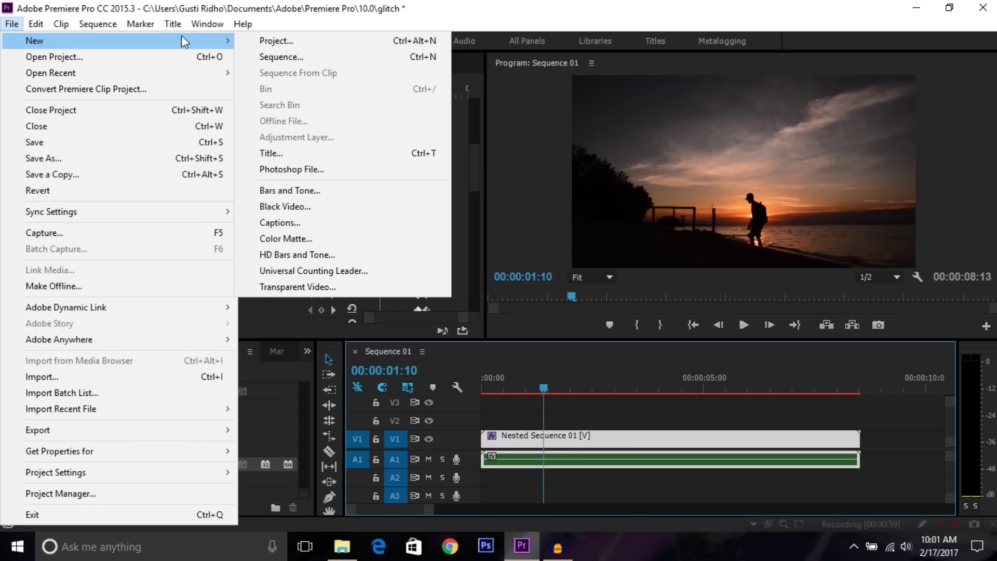
left_click(276, 56)
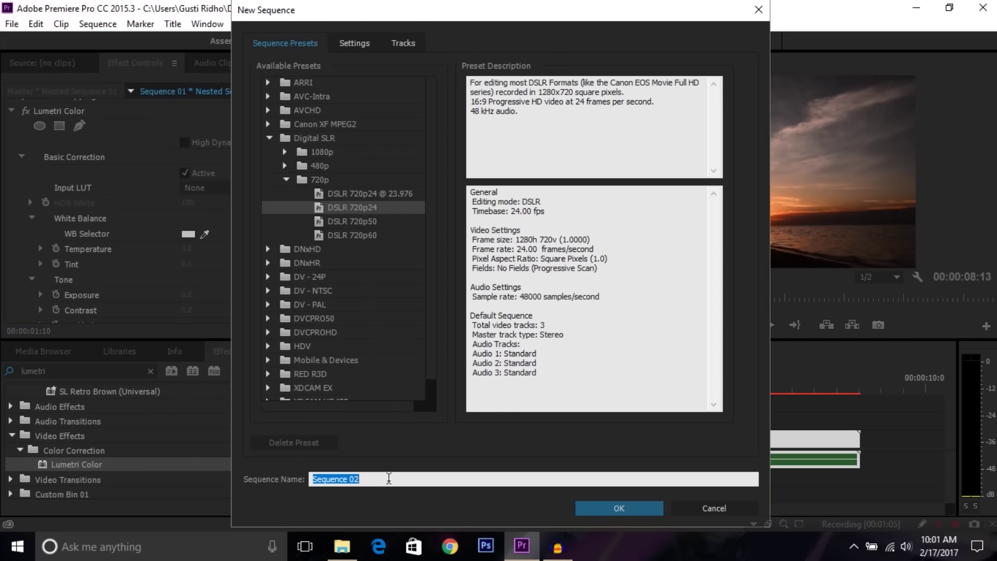
type("glitch")
left_click(626, 502)
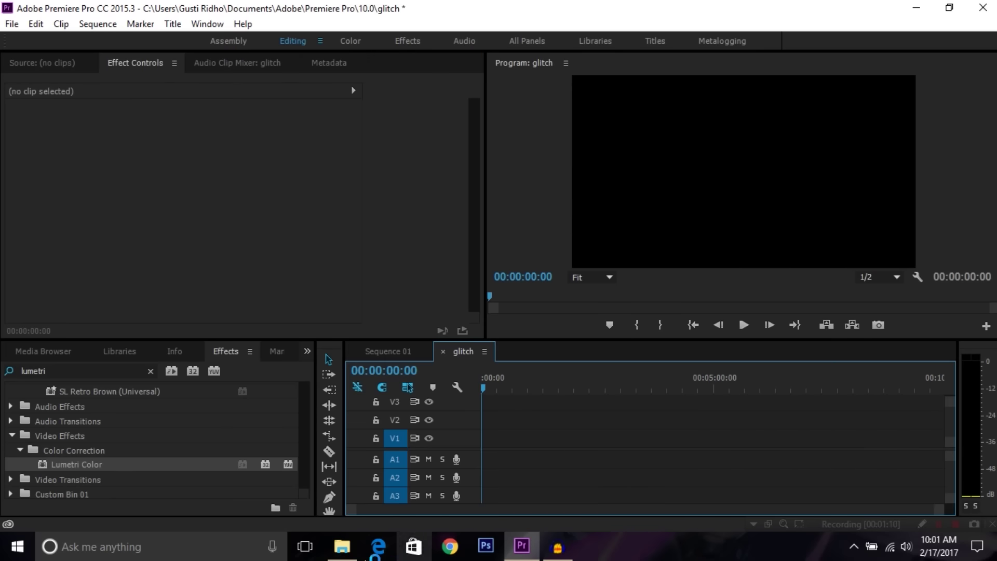
Drag Sequence 01.mp4 from File Explorer onto the glitch timeline and clear the Effects search.
left_click(342, 547)
mouse_move(422, 286)
left_mouse_down()
mouse_move(494, 457)
mouse_move(489, 438)
left_mouse_up()
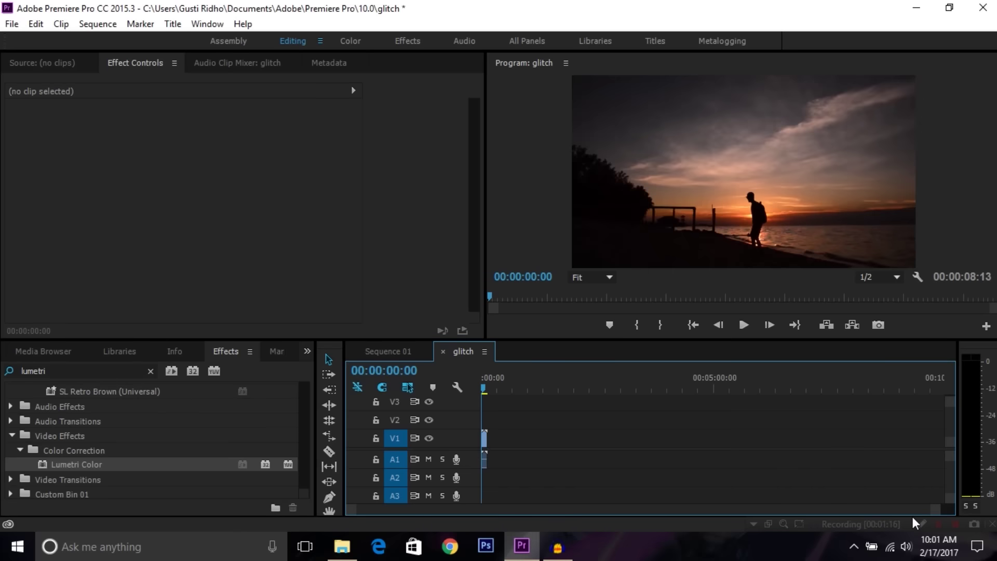
left_click_drag(937, 513, 690, 520)
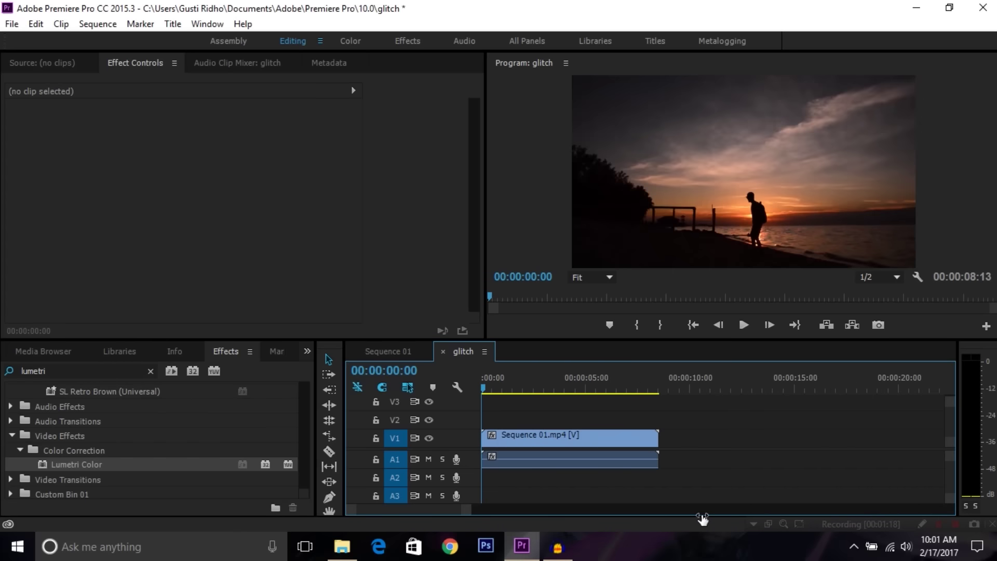
left_click_drag(507, 383, 482, 390)
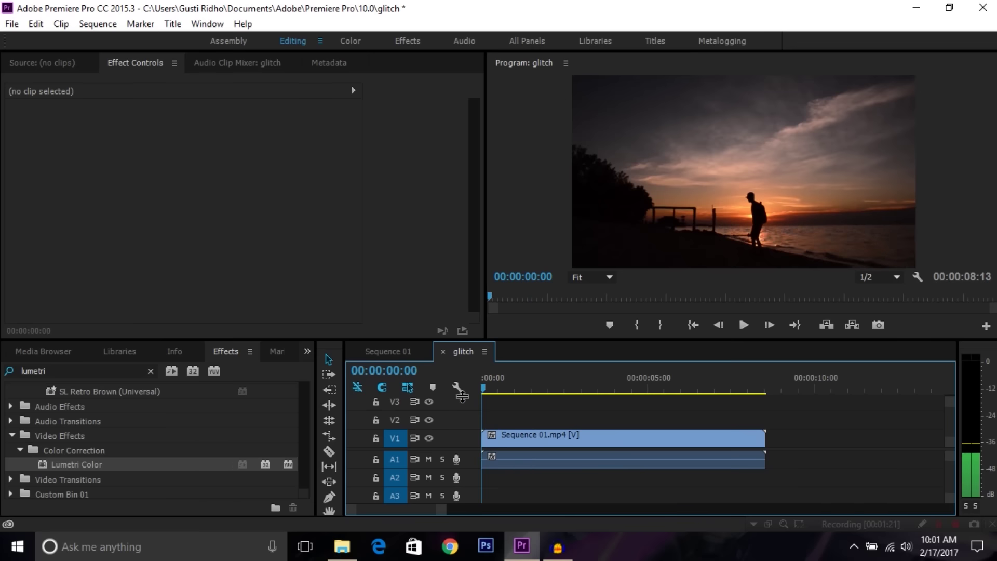
left_click(150, 371)
left_click(110, 371)
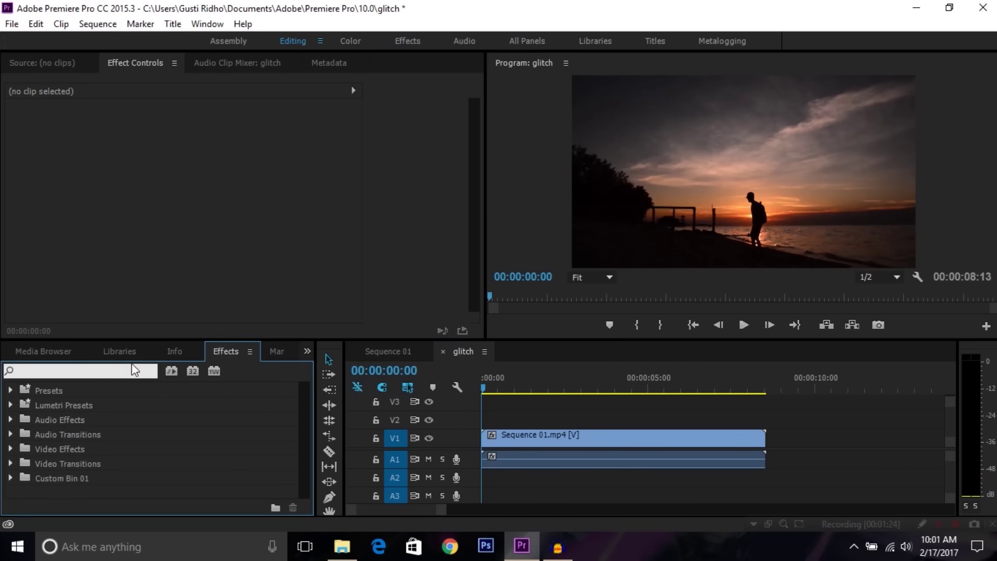
Search 'rgb' in Effects and drag Color Balance (RGB) onto the Sequence 01.mp4 clip on V1.
left_click(308, 352)
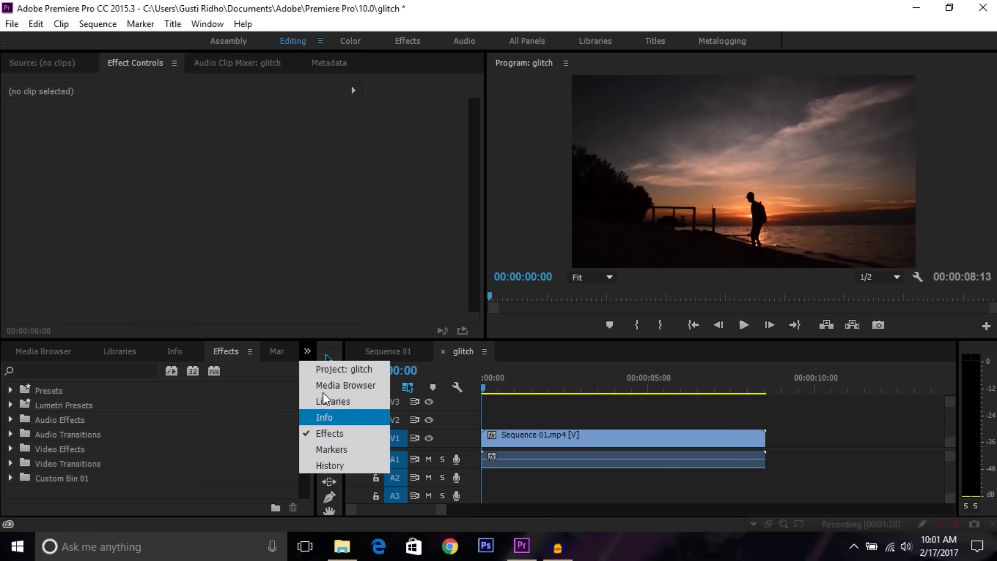
left_click(300, 345)
left_click(99, 370)
type("rgb")
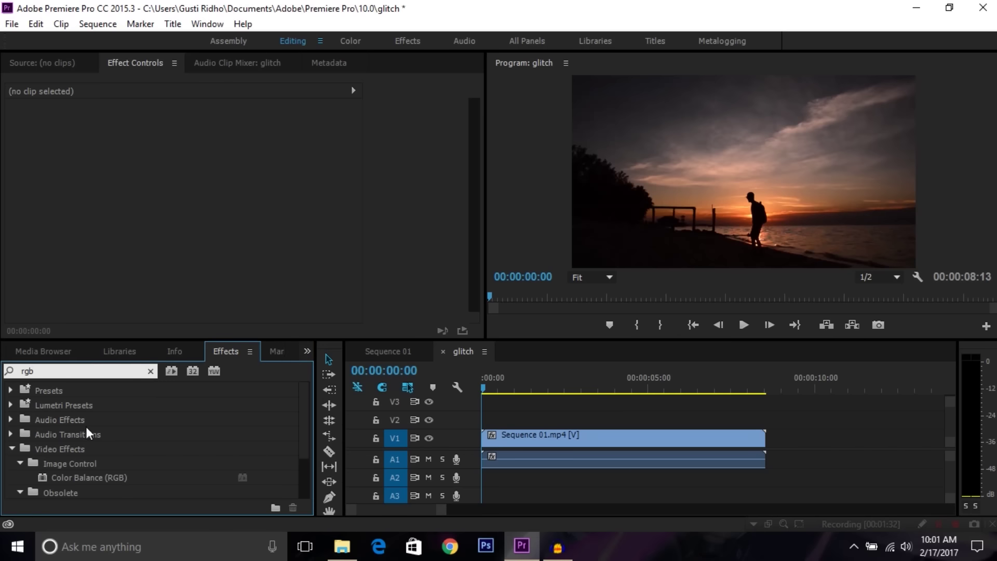
left_click(99, 478)
left_click_drag(115, 477, 508, 438)
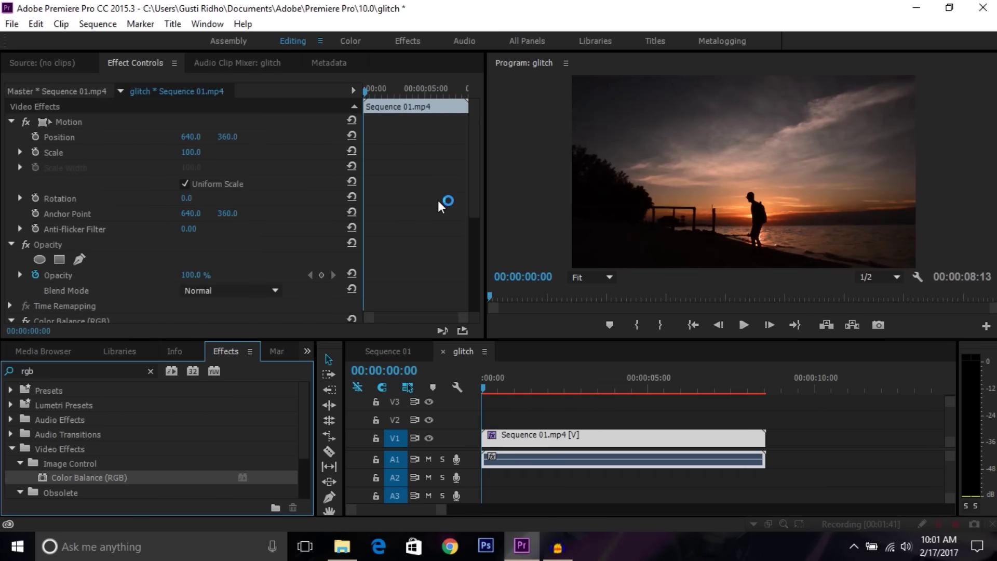
scroll(439, 205, "down", 4)
scroll(437, 205, "down", 3)
scroll(435, 206, "down", 2)
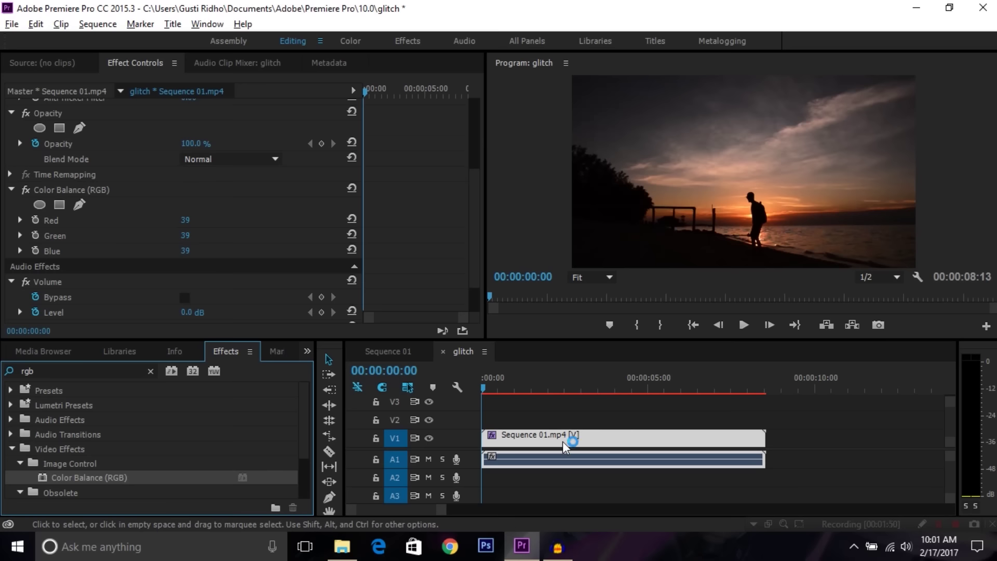
left_click_drag(589, 445, 588, 434)
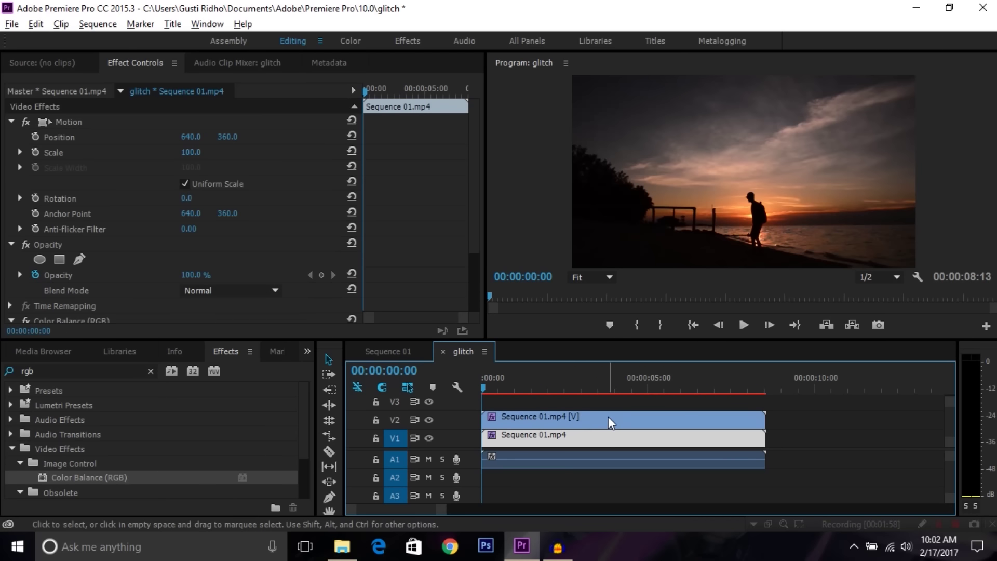
left_click_drag(610, 438, 613, 401)
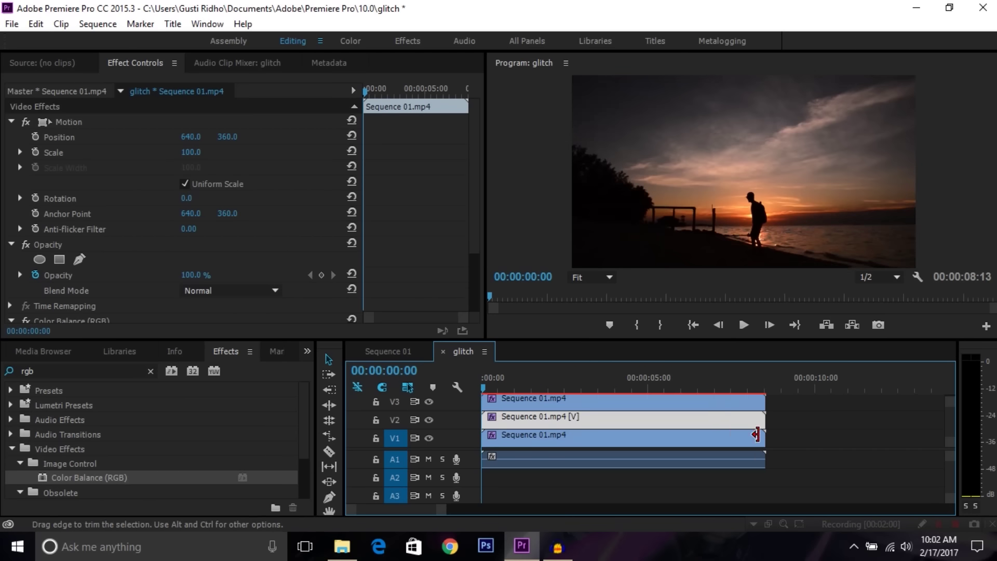
left_click_drag(812, 436, 649, 364)
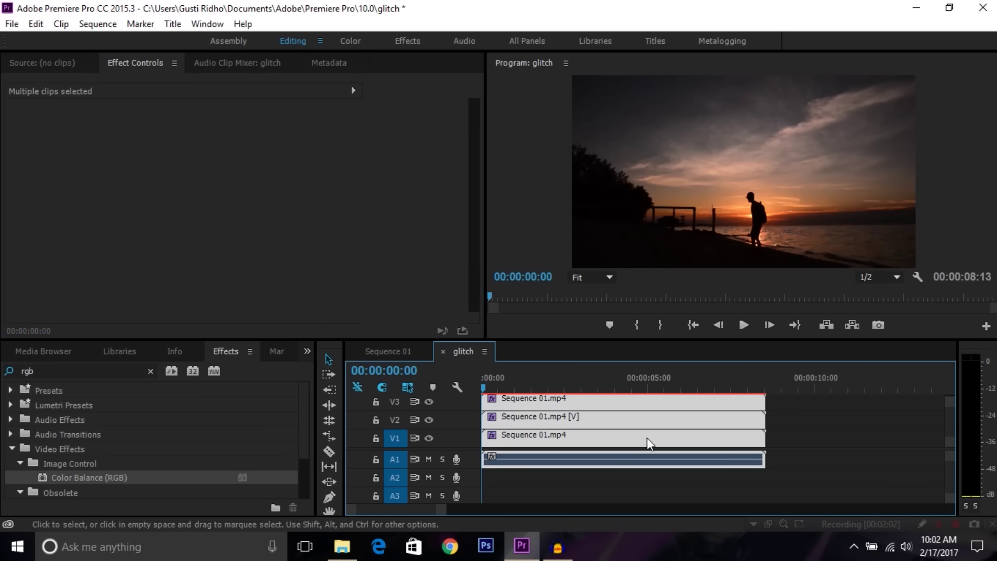
left_click(852, 436)
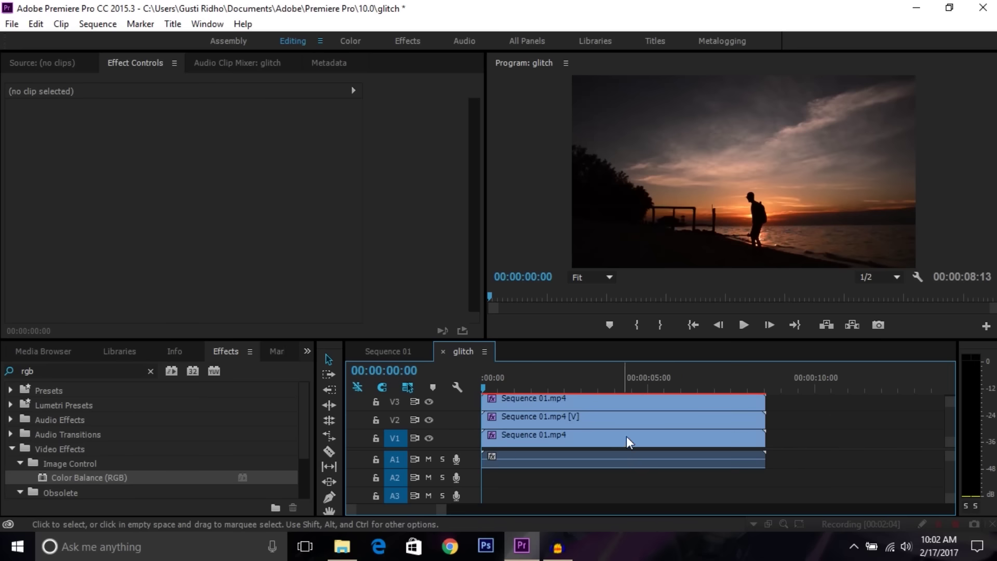
left_click(569, 438)
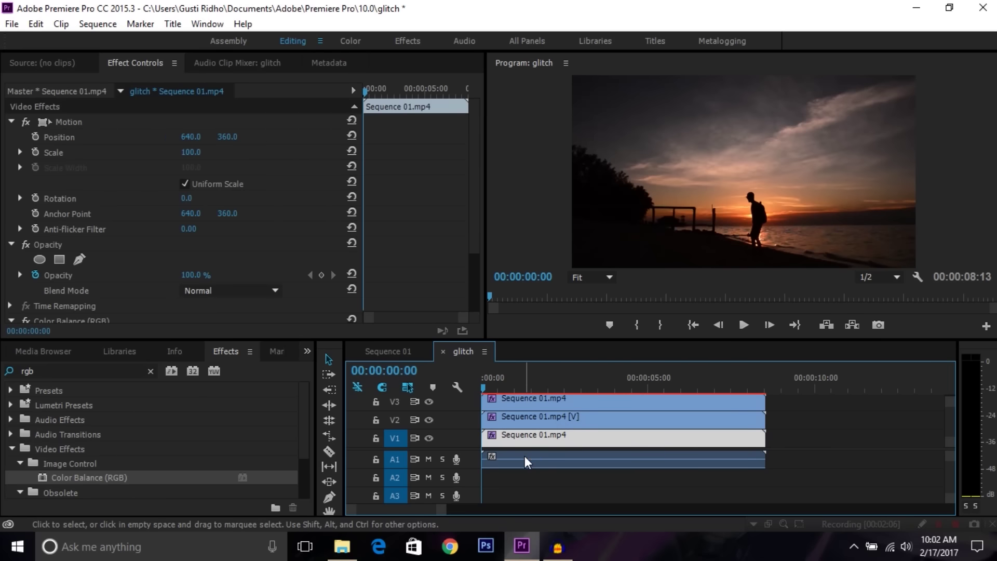
left_click(551, 418)
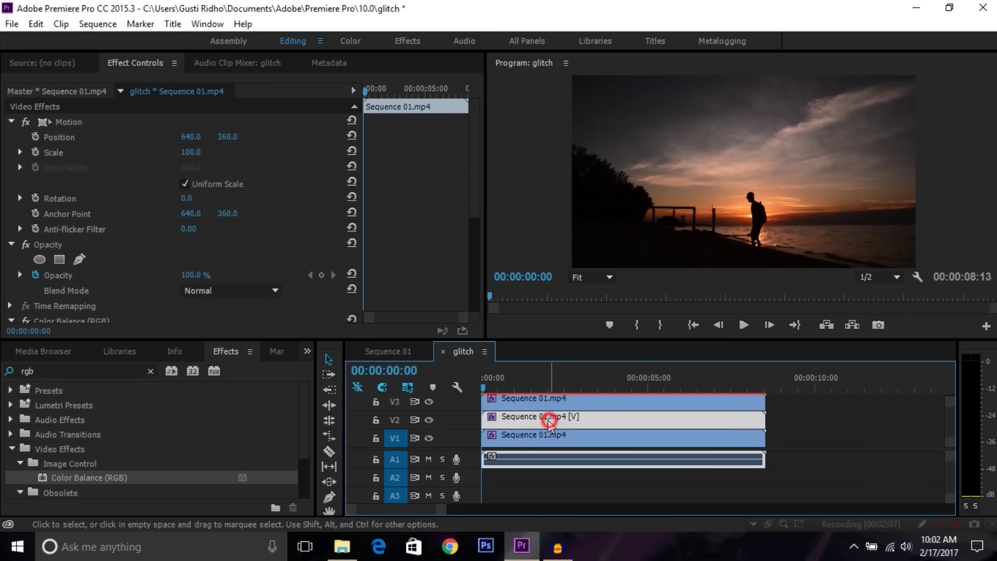
left_click(522, 403)
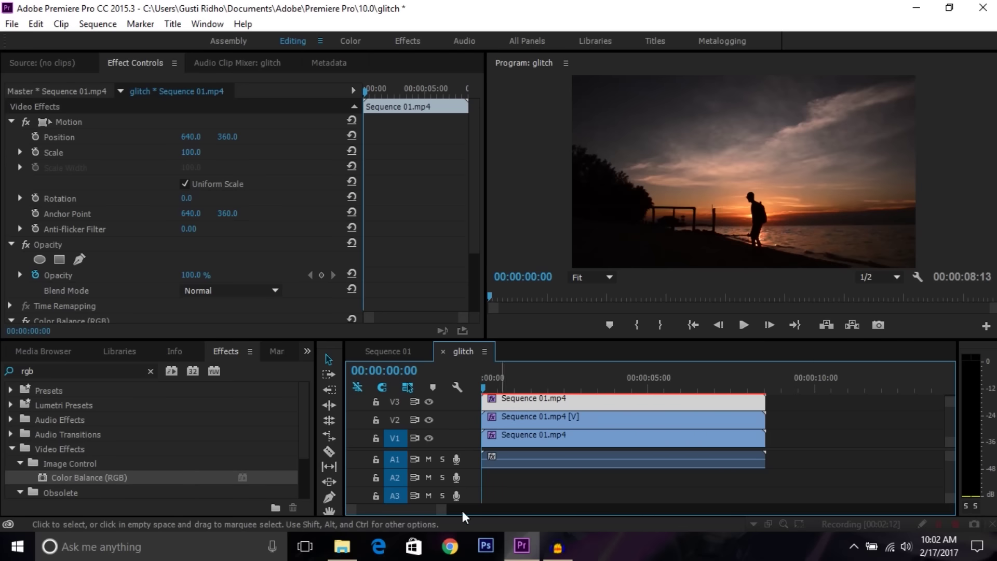
left_click(543, 441)
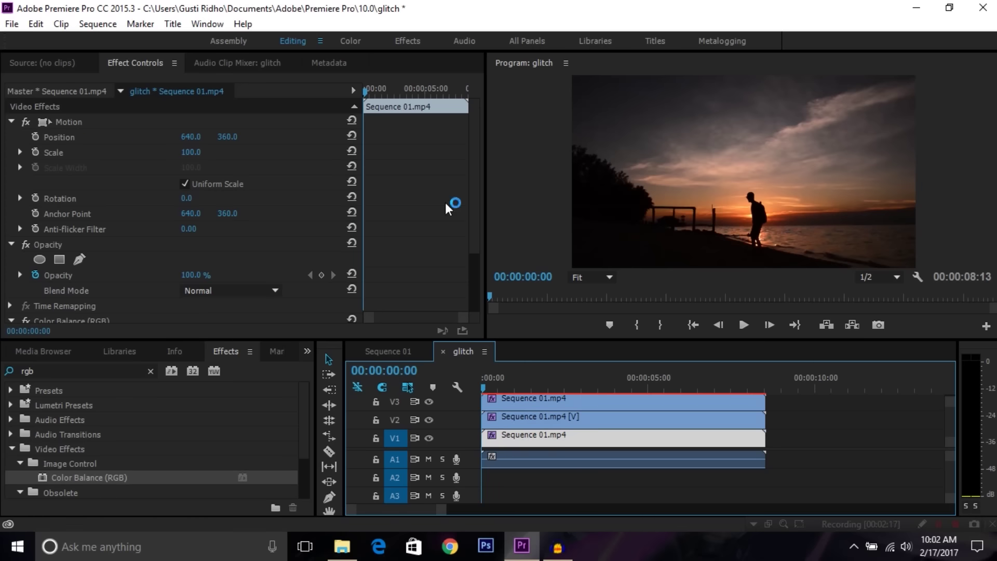
Tint the bottom V1 clip blue with Color Balance Red 0, Green 0, Blue 100.
scroll(448, 208, "down", 3)
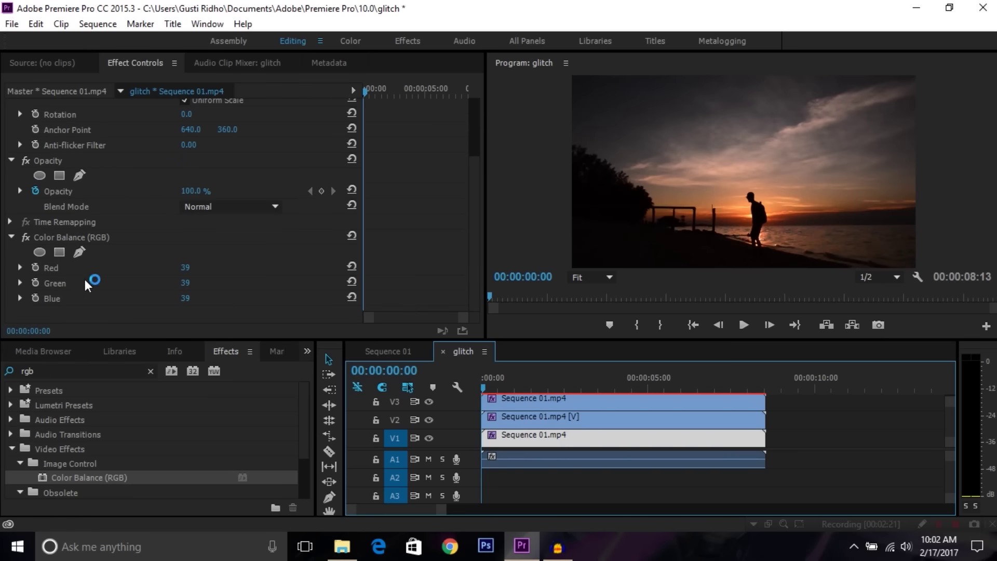
left_click(190, 299)
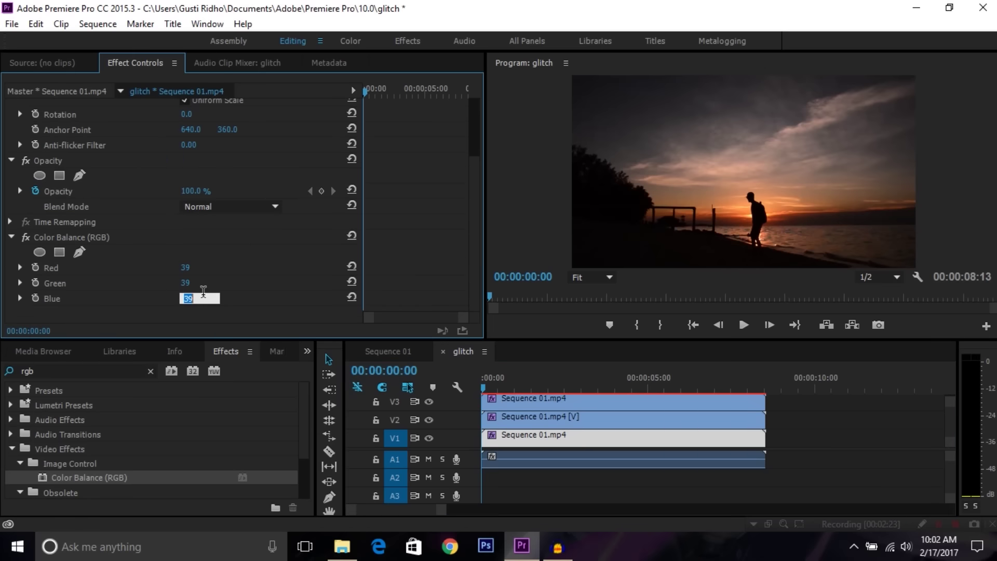
type("10")
key("Return")
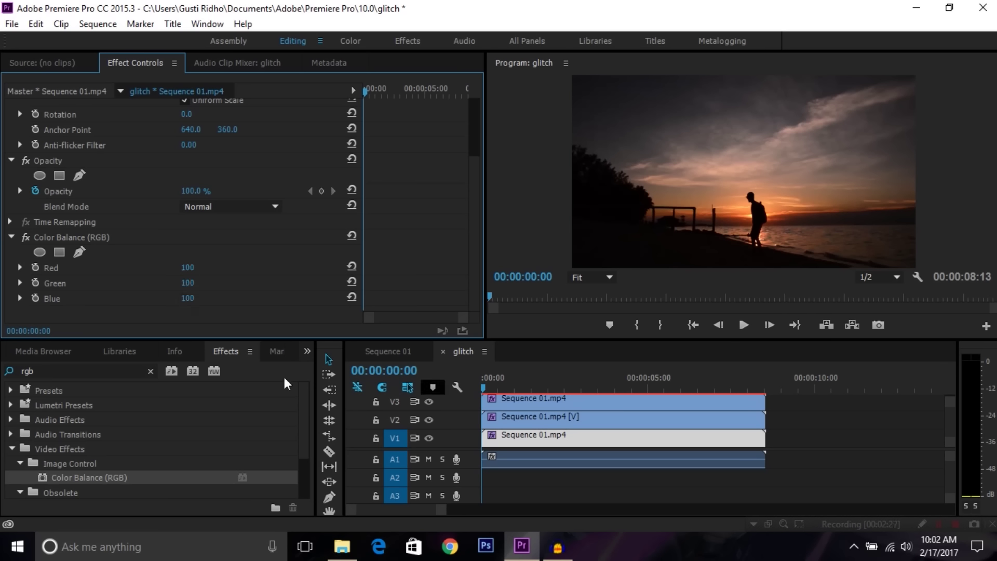
left_click(190, 283)
type("0")
left_click(370, 267)
left_click(188, 269)
left_click(434, 284)
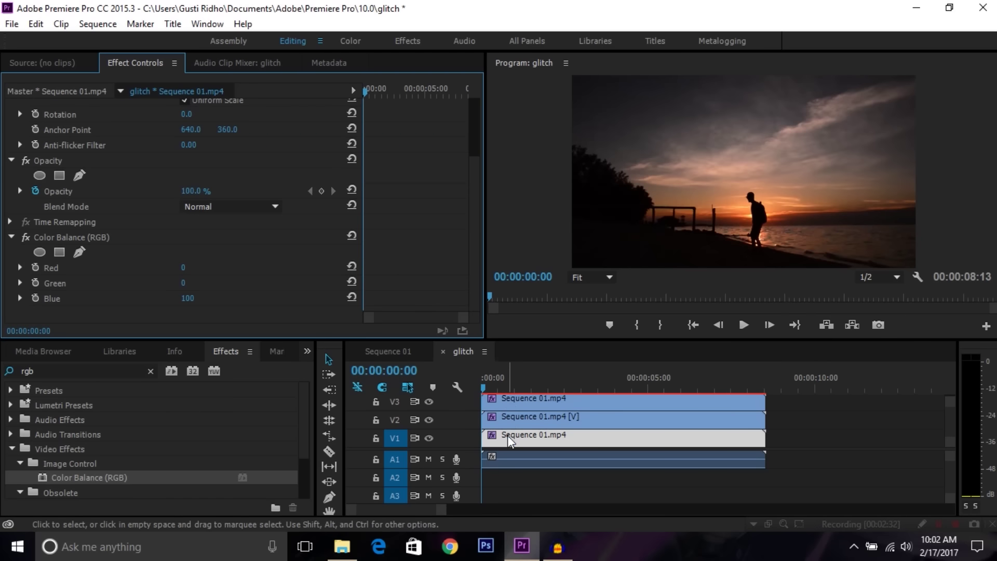
Tint the V2 clip green with Color Balance Red 0, Green 100, Blue 0.
left_click(539, 446)
left_click(540, 421)
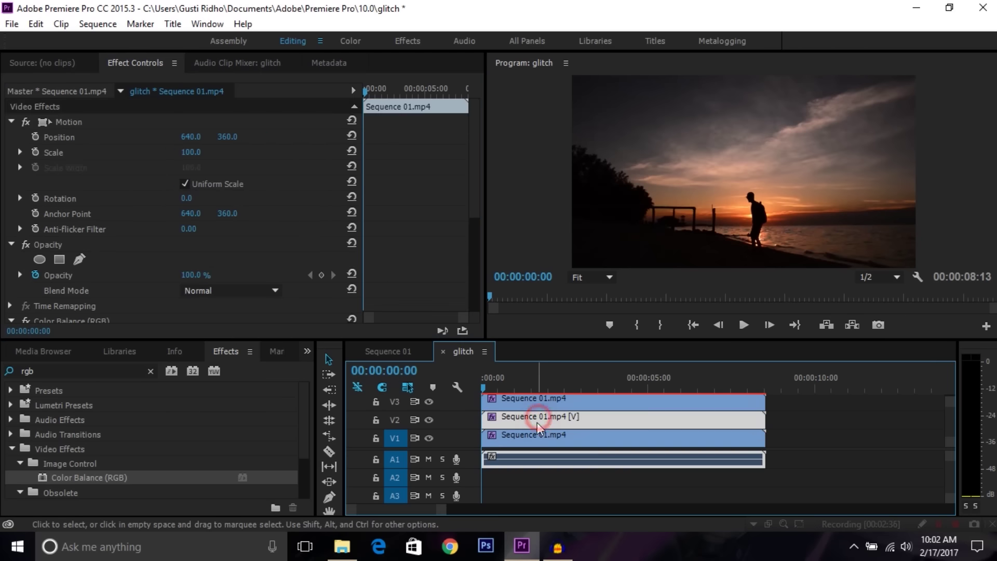
scroll(445, 276, "down", 1)
scroll(349, 282, "down", 4)
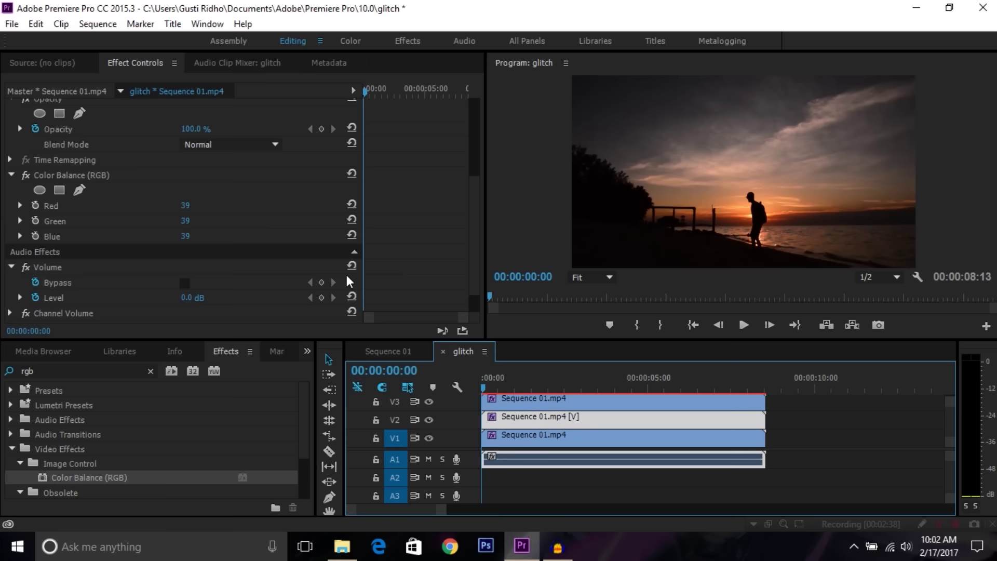
left_click(186, 221)
type("100")
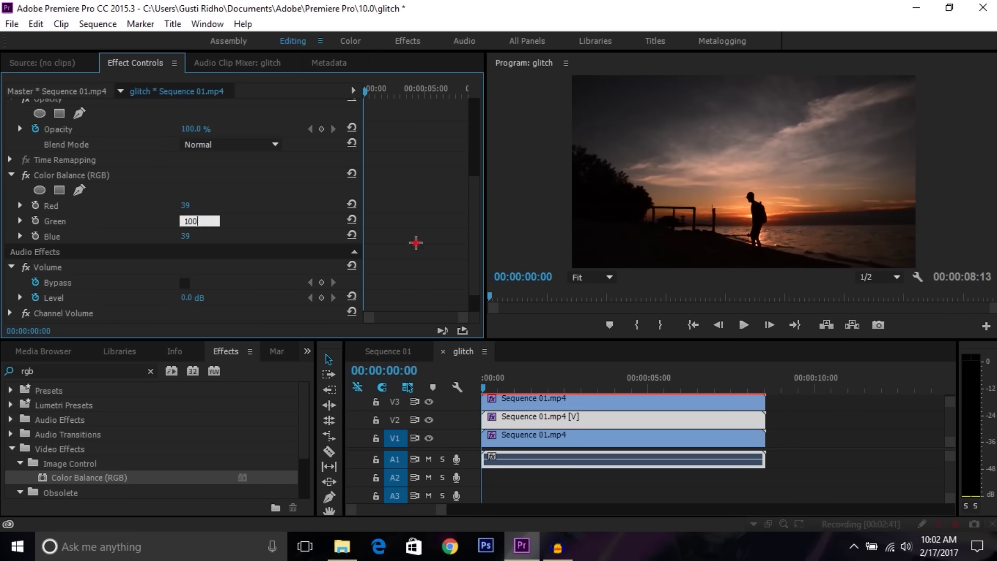
key("Return")
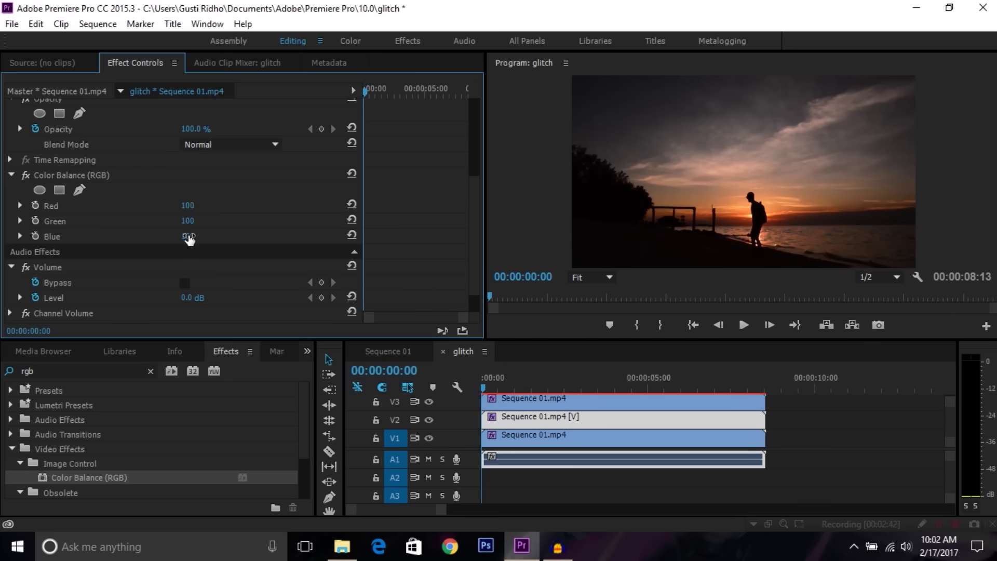
left_click(186, 237)
type("0")
left_click_drag(198, 206, 190, 205)
left_click(192, 205)
key("Return")
Tint the top V3 clip red with Color Balance Red 100, Green 0, Blue 0.
left_click(521, 399)
scroll(410, 239, "down", 3)
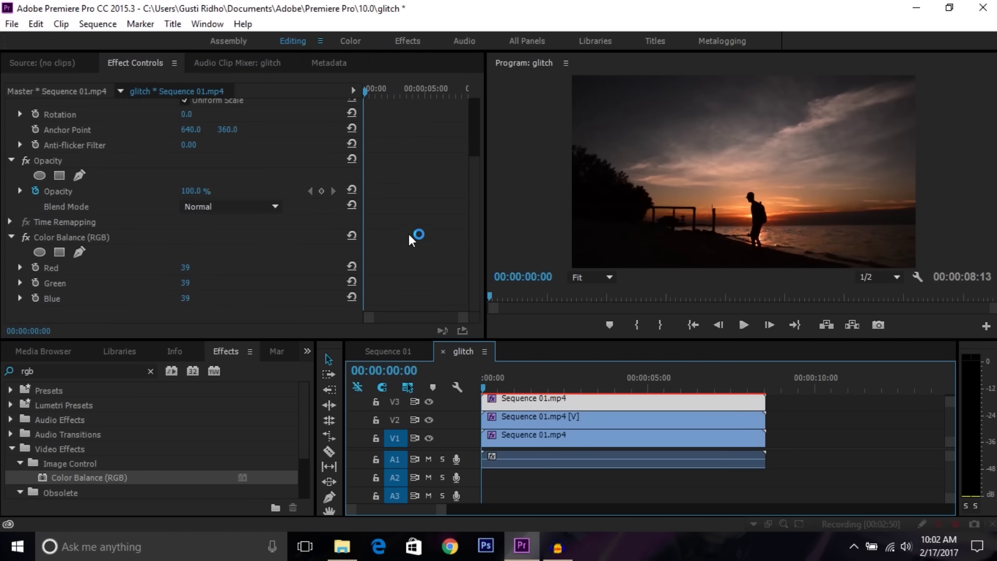
left_click(188, 267)
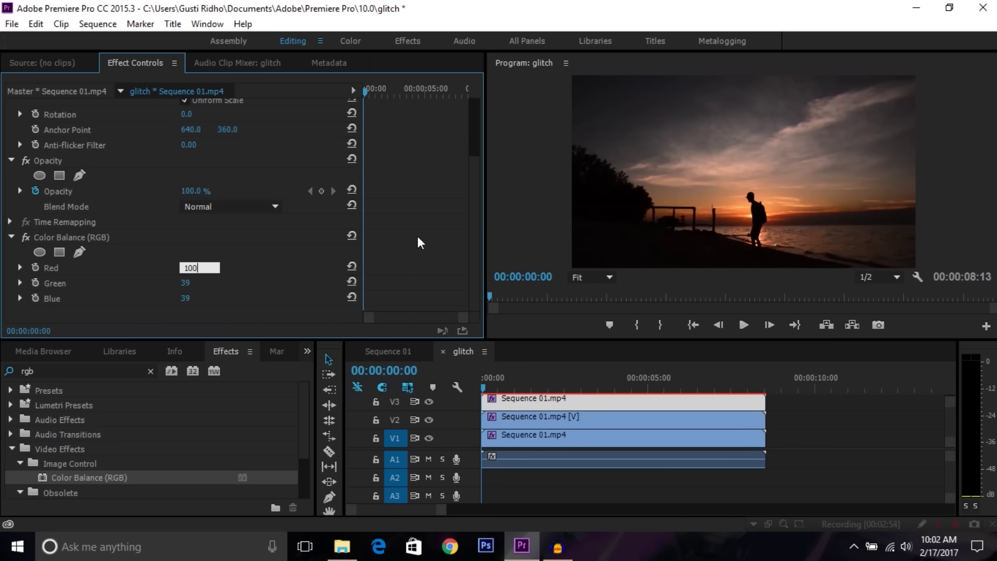
key("Return")
left_click(198, 283)
type("0")
left_click(461, 264)
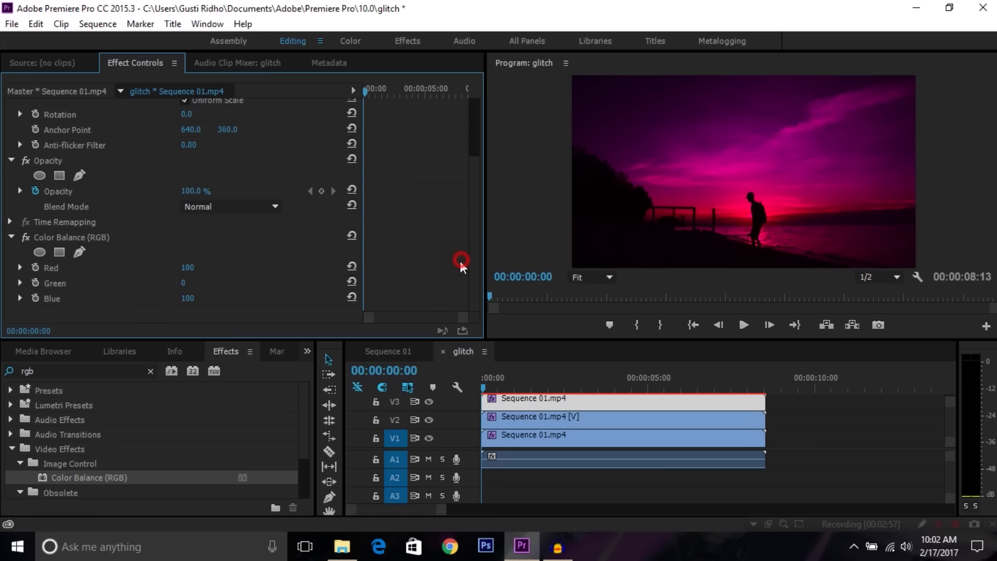
left_click(188, 298)
type("0")
left_click(459, 264)
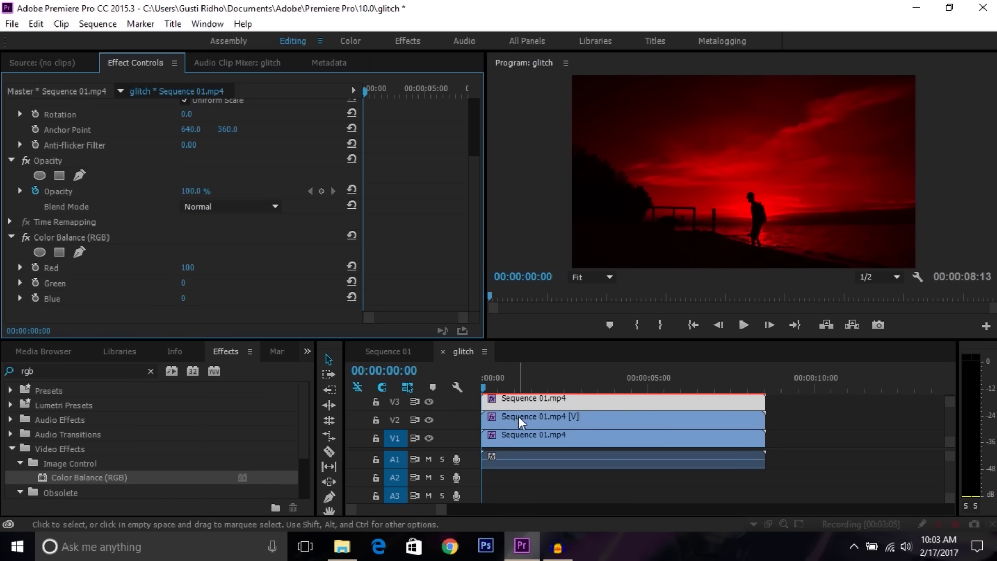
Hide and re-show tracks V3 and V2 to preview each coloured layer.
left_click(429, 403)
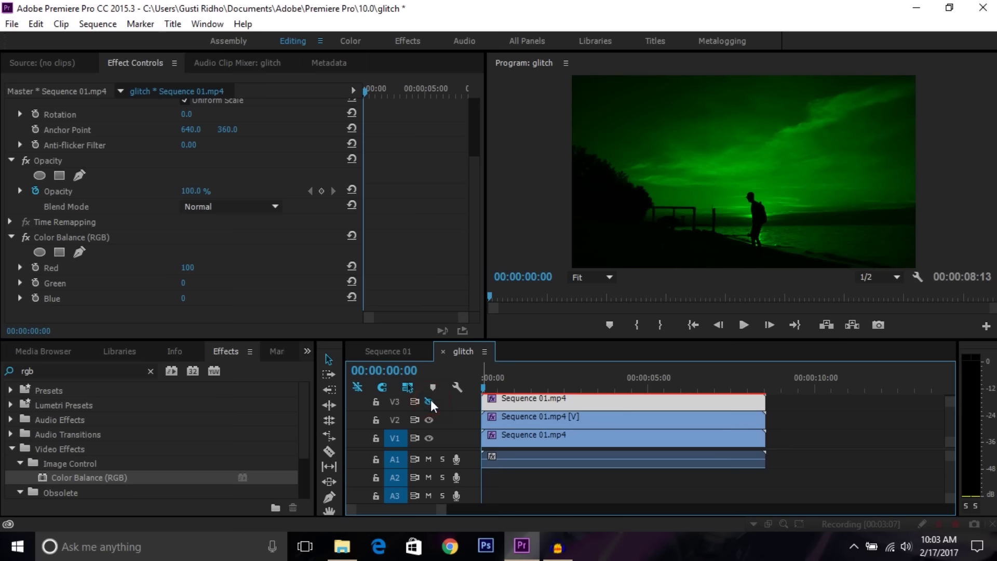
left_click(529, 418)
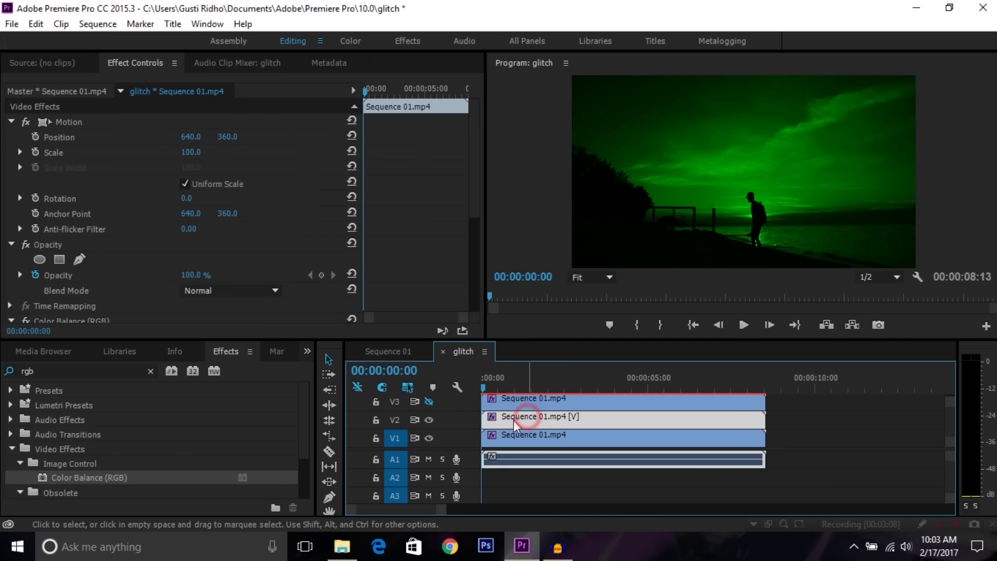
left_click(429, 420)
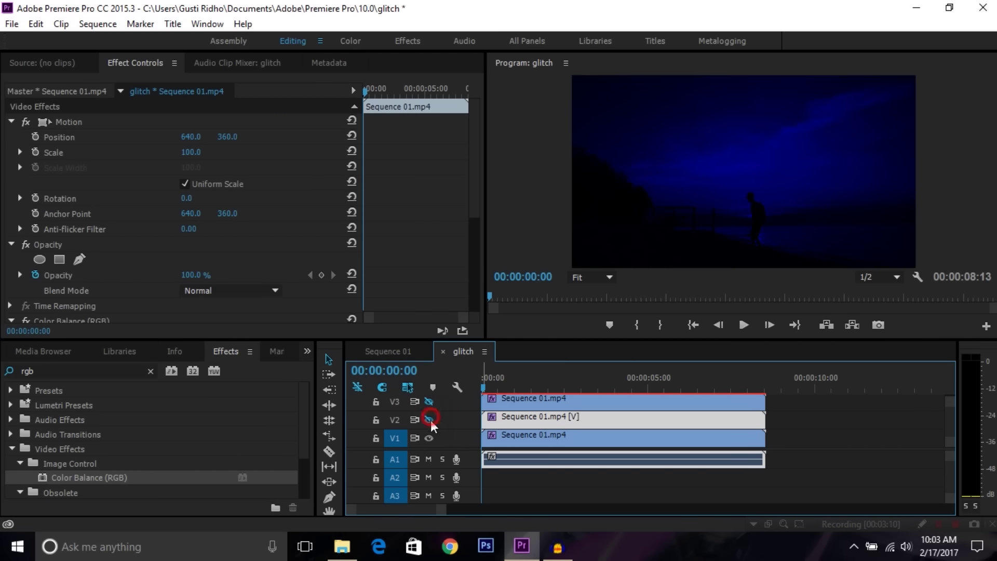
left_click(529, 439)
left_click(429, 420)
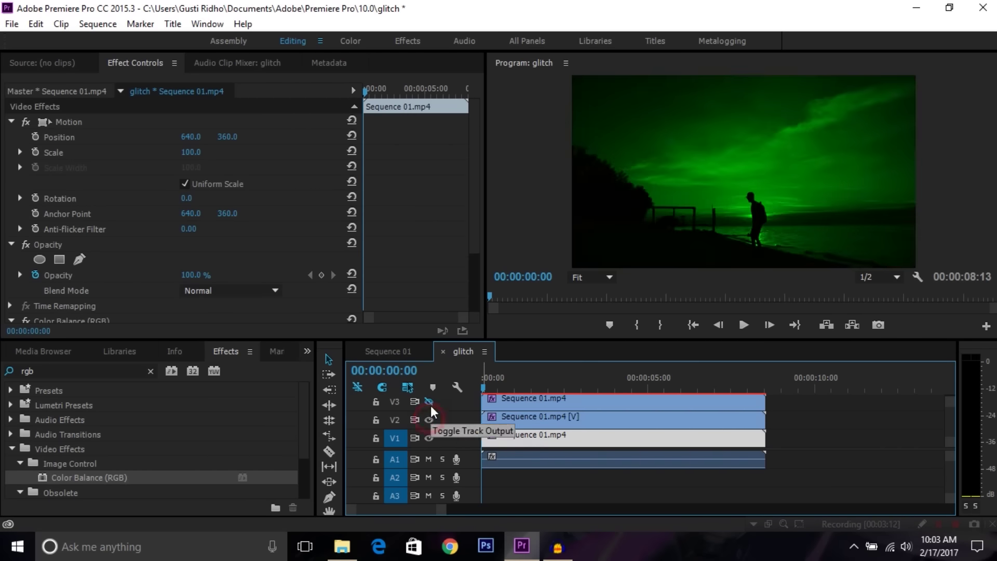
left_click(429, 402)
left_click(520, 418)
left_click(544, 403)
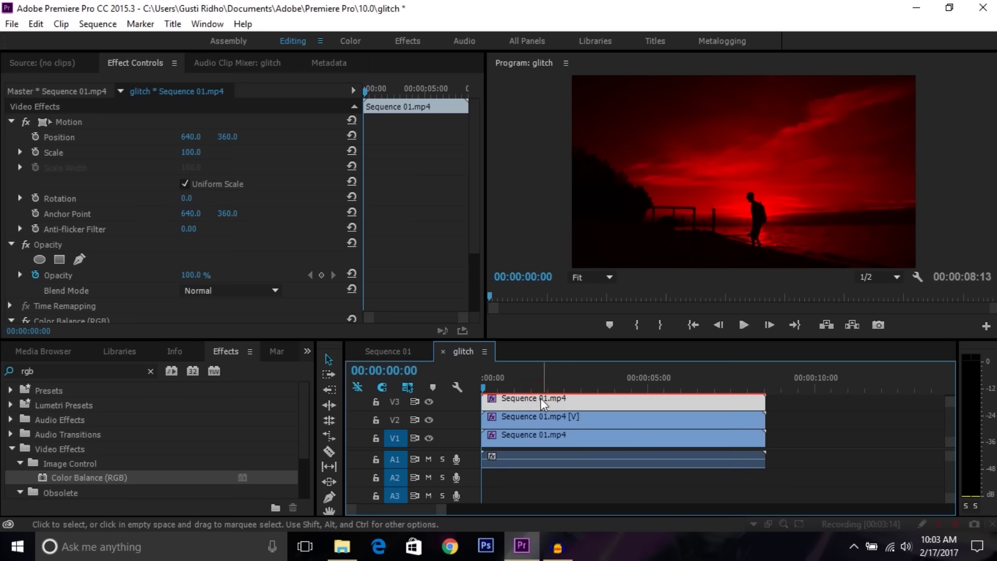
Set the Opacity blend mode of the V3 and V2 clips to Screen.
right_click(470, 390)
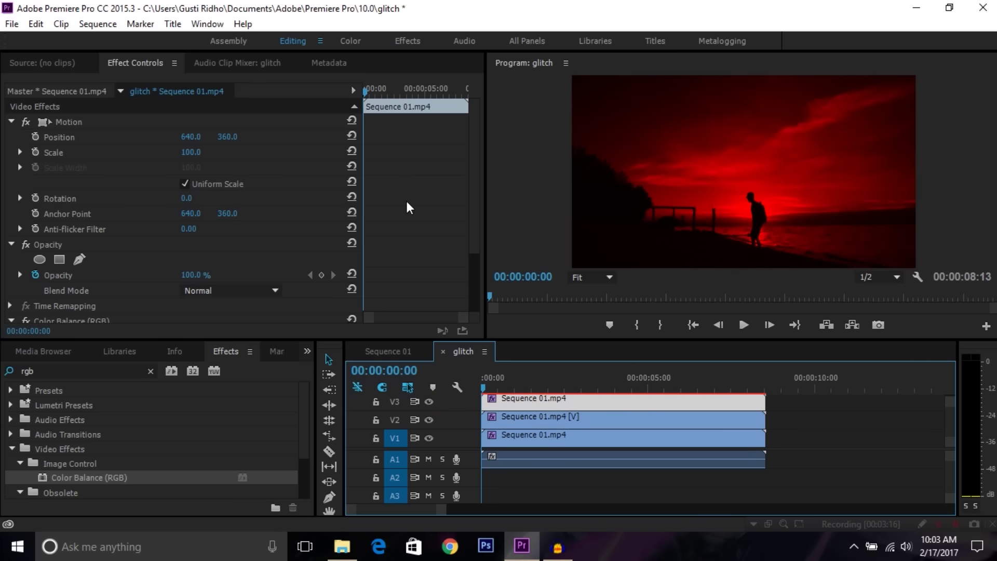
scroll(413, 208, "down", 2)
scroll(78, 223, "down", 1)
left_click(50, 173)
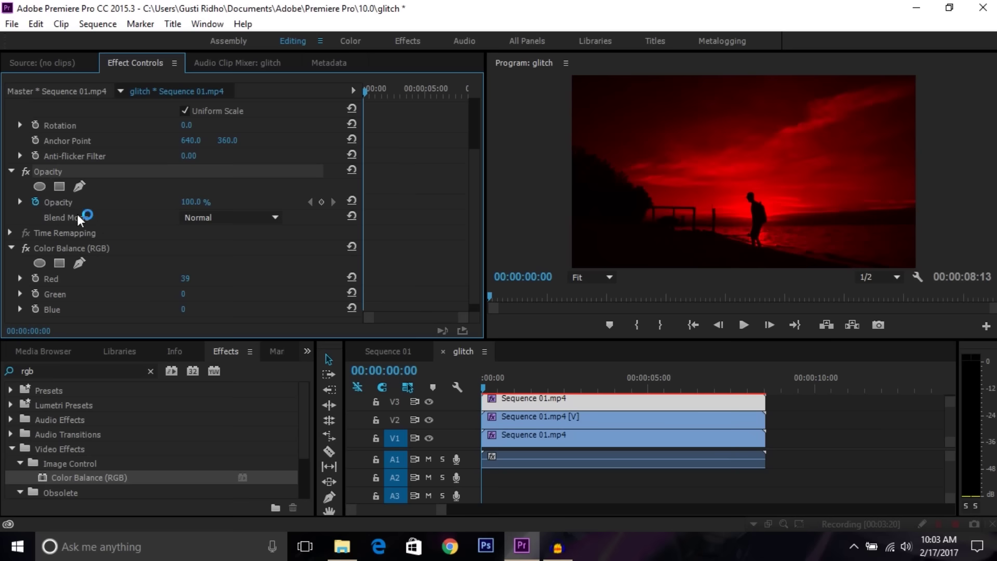
left_click(240, 219)
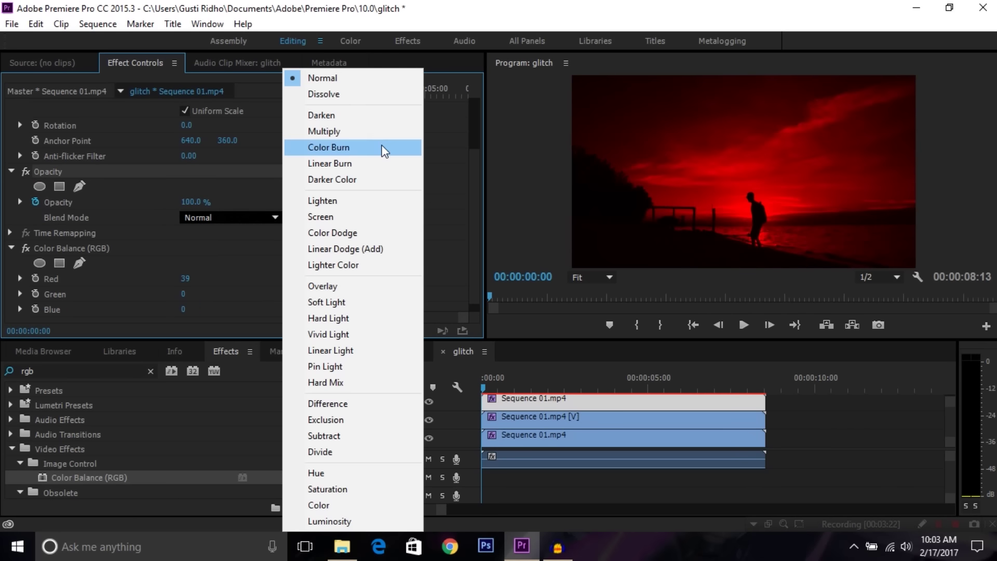
left_click(332, 218)
left_click(540, 418)
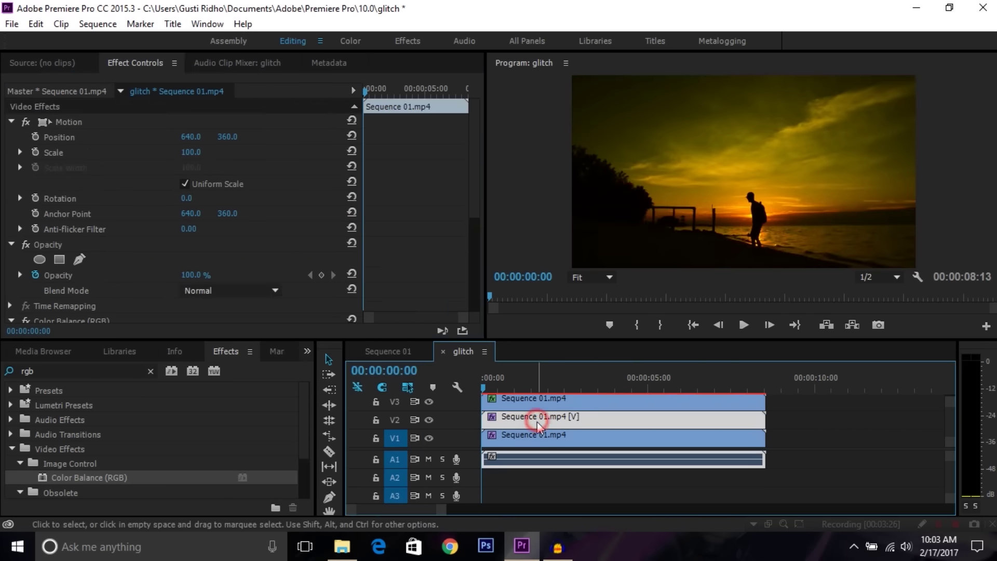
scroll(422, 242, "down", 3)
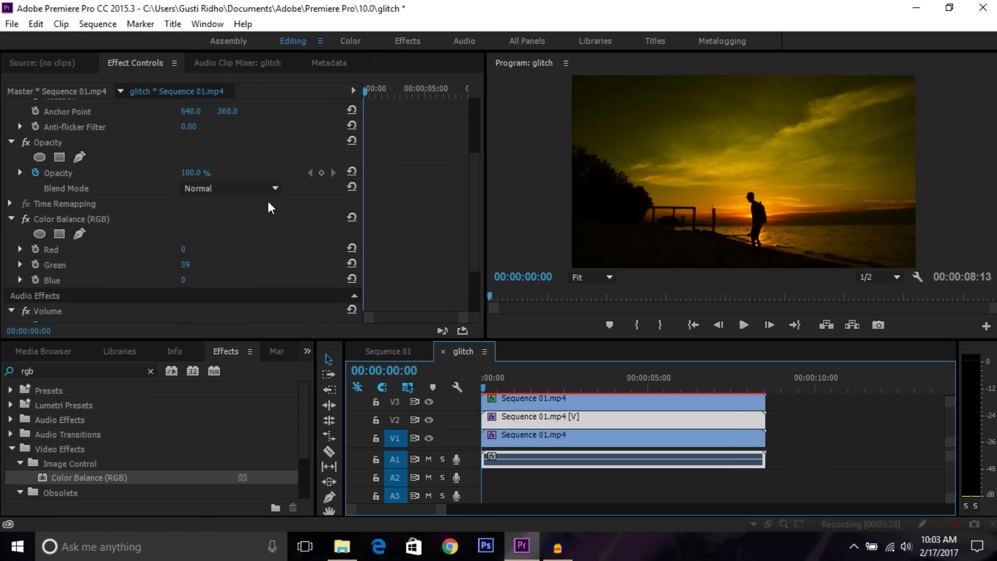
left_click(262, 188)
left_click(320, 218)
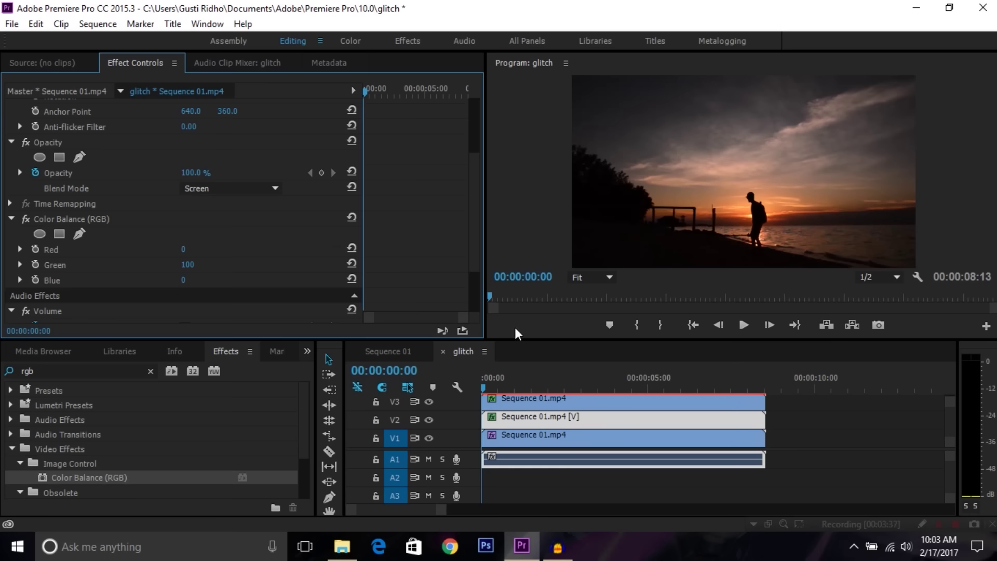
scroll(419, 214, "up", 5)
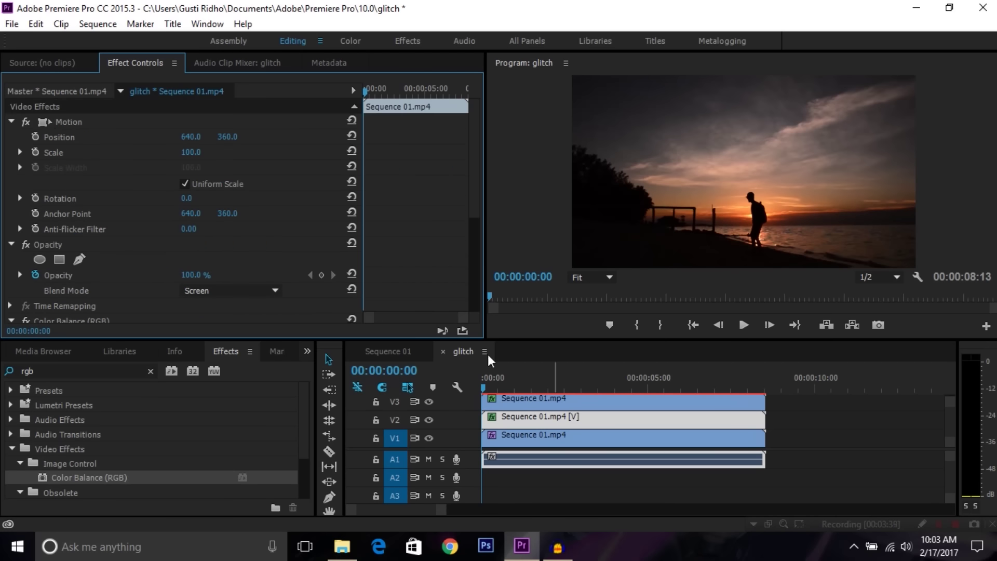
At 00:00:04:13, start Position and Scale keyframes on the layer's Motion effect.
left_click(587, 385)
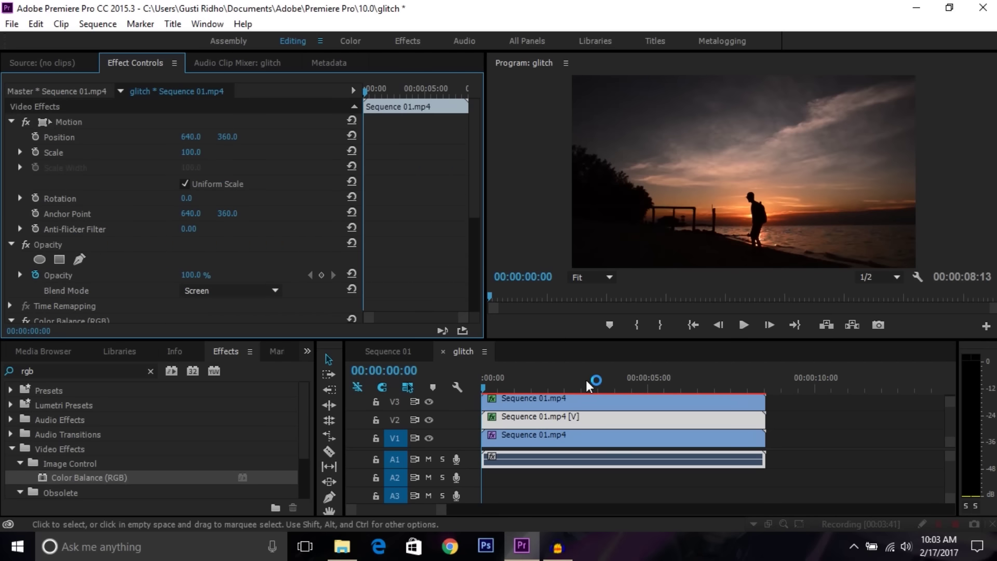
mouse_move(587, 384)
left_mouse_down()
mouse_move(626, 388)
mouse_move(640, 373)
mouse_move(625, 371)
mouse_move(637, 371)
left_mouse_up()
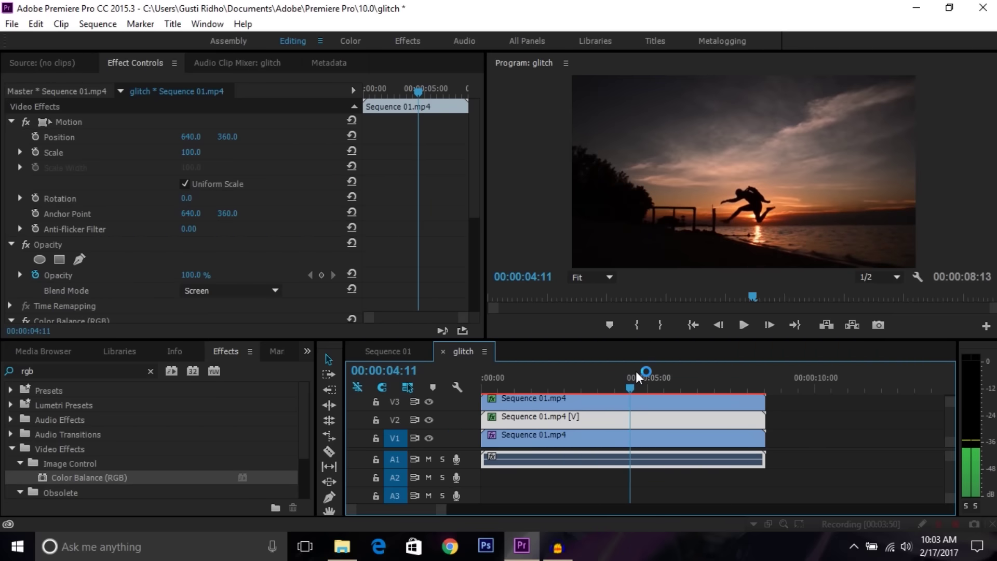
left_click(67, 123)
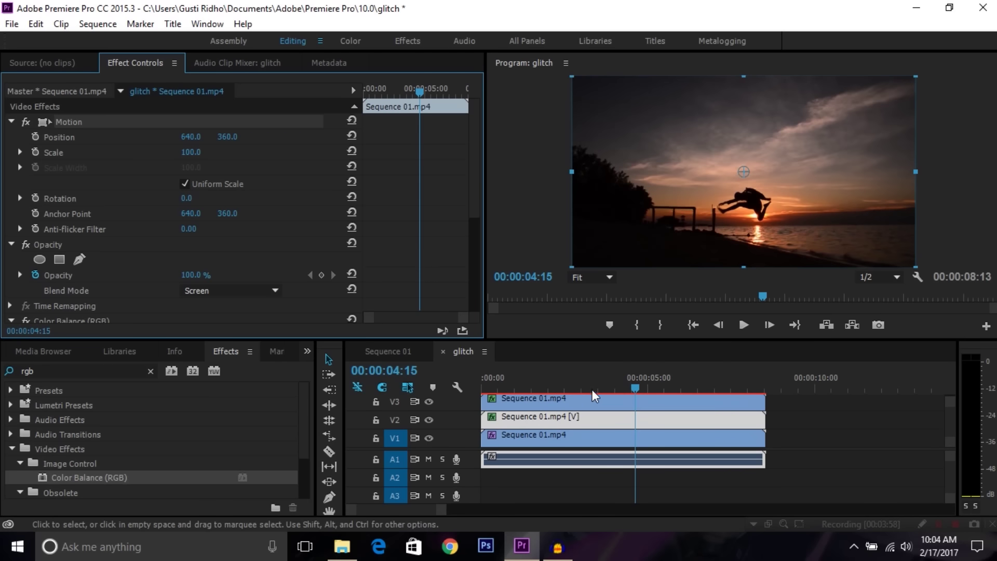
left_click(631, 389)
left_click_drag(631, 388, 634, 388)
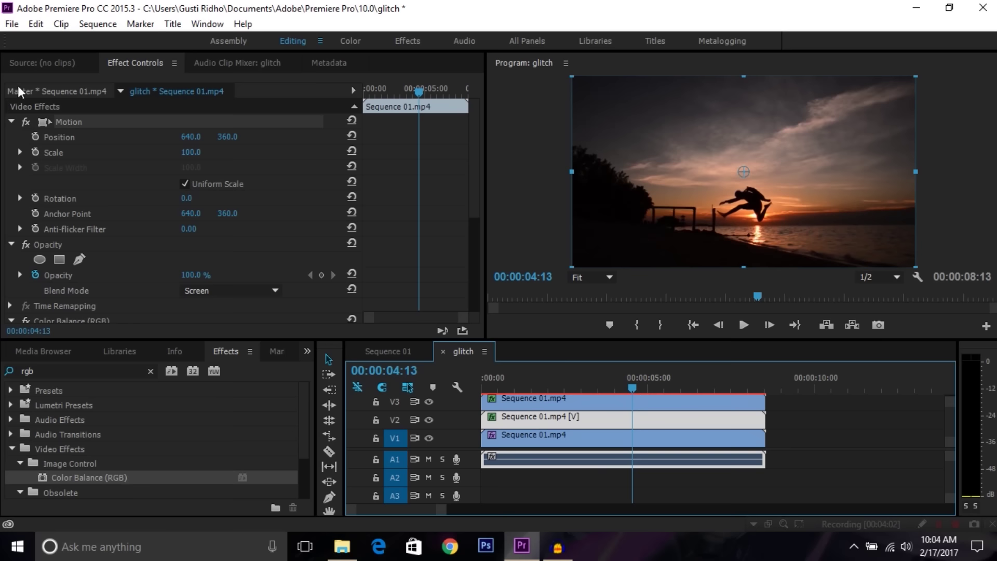
left_click(34, 136)
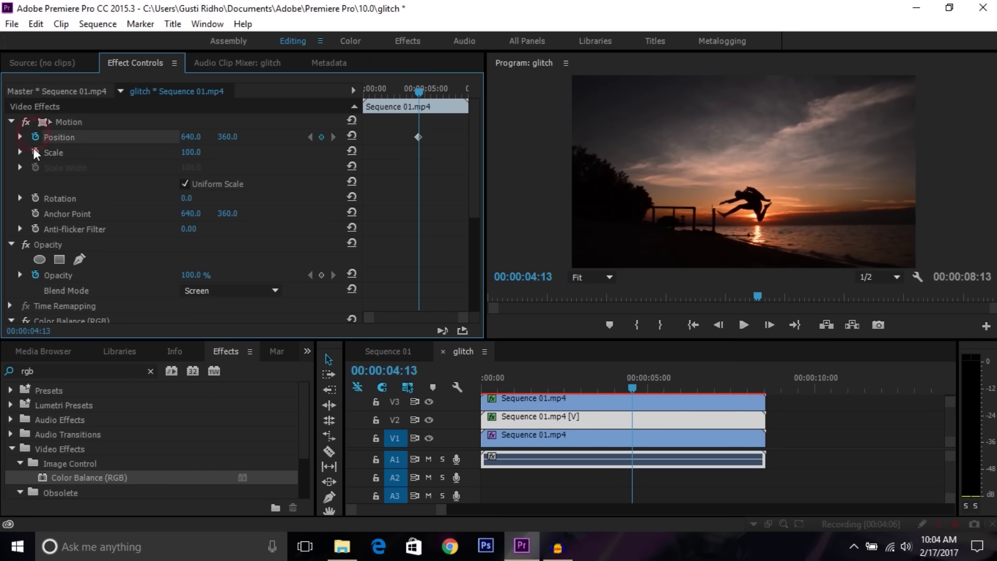
left_click(35, 151)
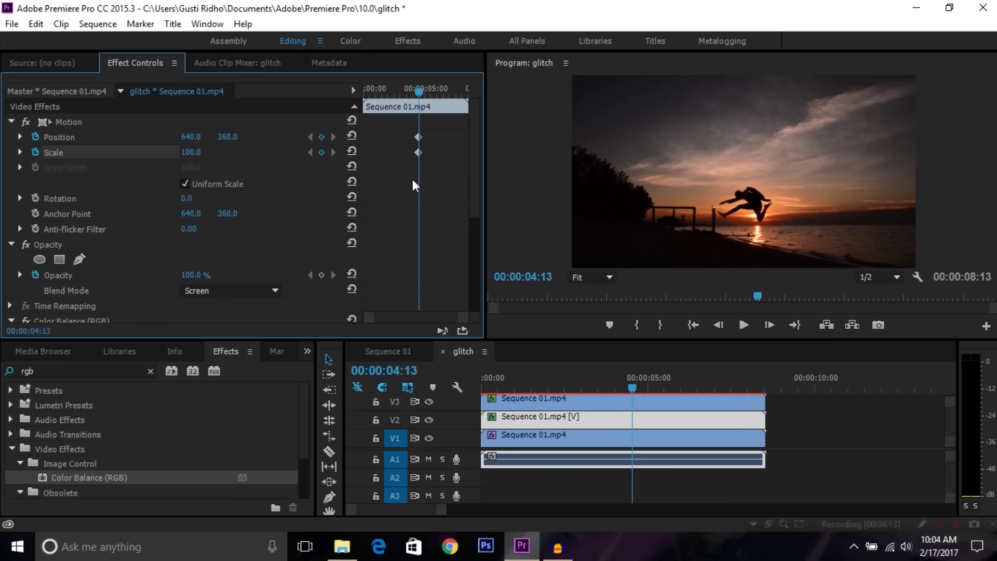
At 04:14, keyframe Position X to 665 and Scale to 118.
left_click_drag(461, 319, 427, 316)
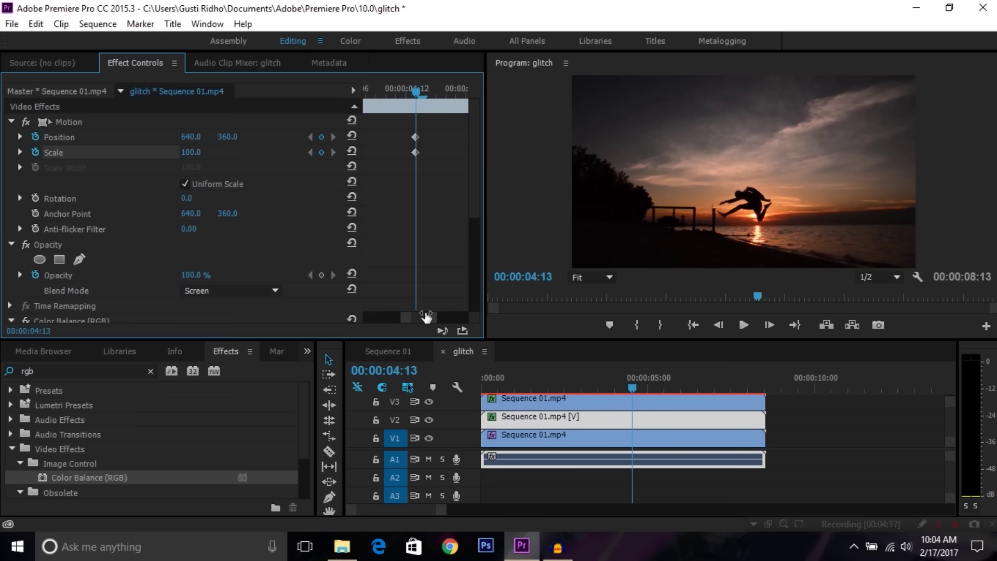
key("Right")
key("Left")
key("Right")
key("Left")
key("Right")
key("Left")
key("Right")
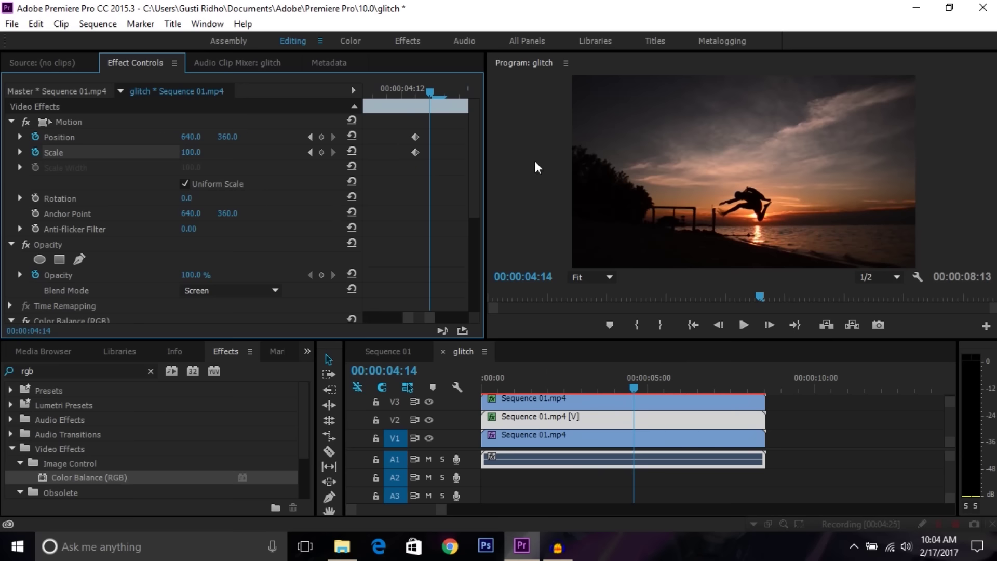
left_click(191, 136)
type("670")
key("Return")
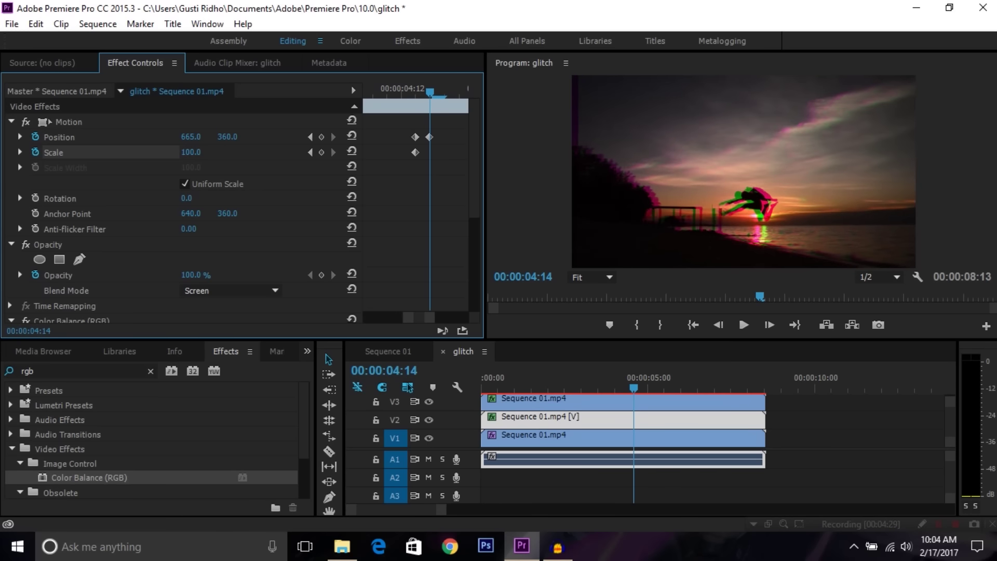
left_click_drag(191, 137, 188, 136)
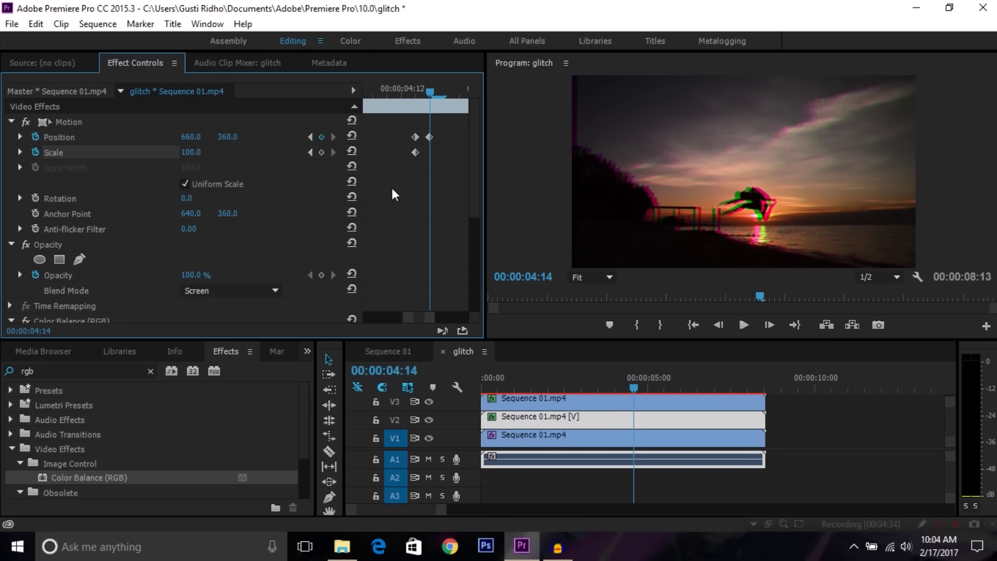
left_click_drag(190, 152, 194, 152)
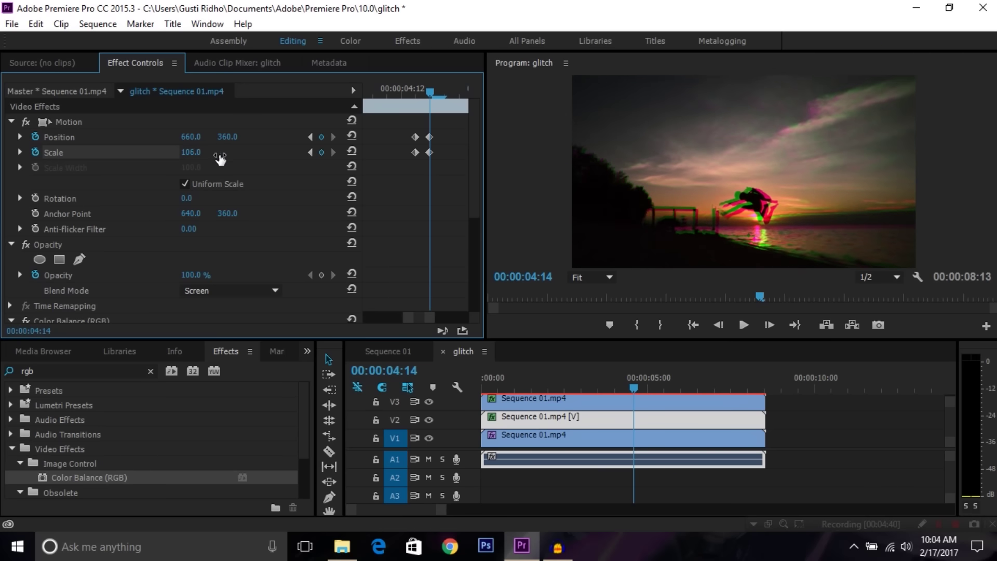
At 04:15, shift Position X to 603, then select the whole keyframe burst.
key("Right")
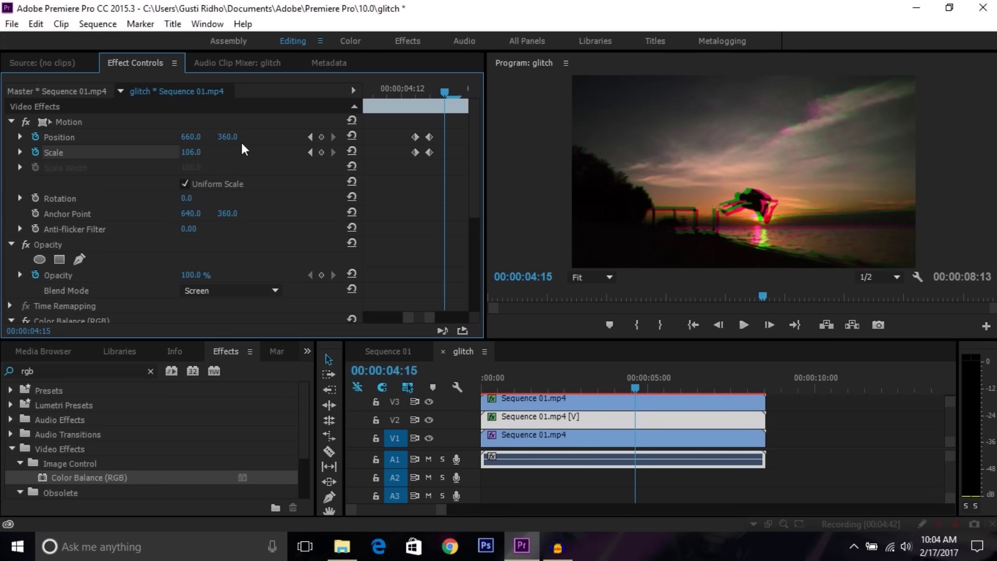
left_click_drag(190, 137, 161, 136)
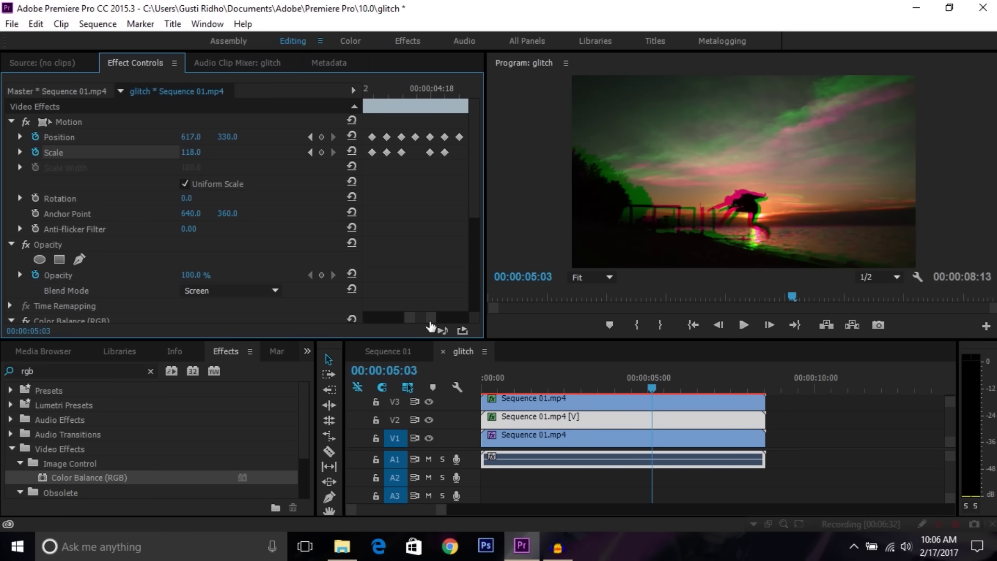
left_click_drag(431, 317, 437, 317)
left_click_drag(461, 169, 377, 143)
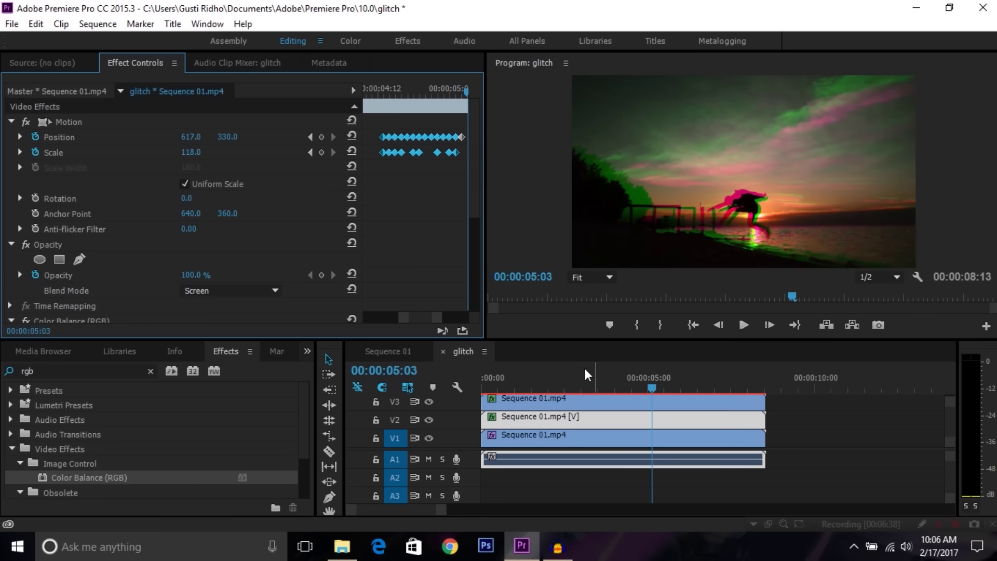
left_click(541, 383)
left_click_drag(534, 381, 522, 381)
key("space")
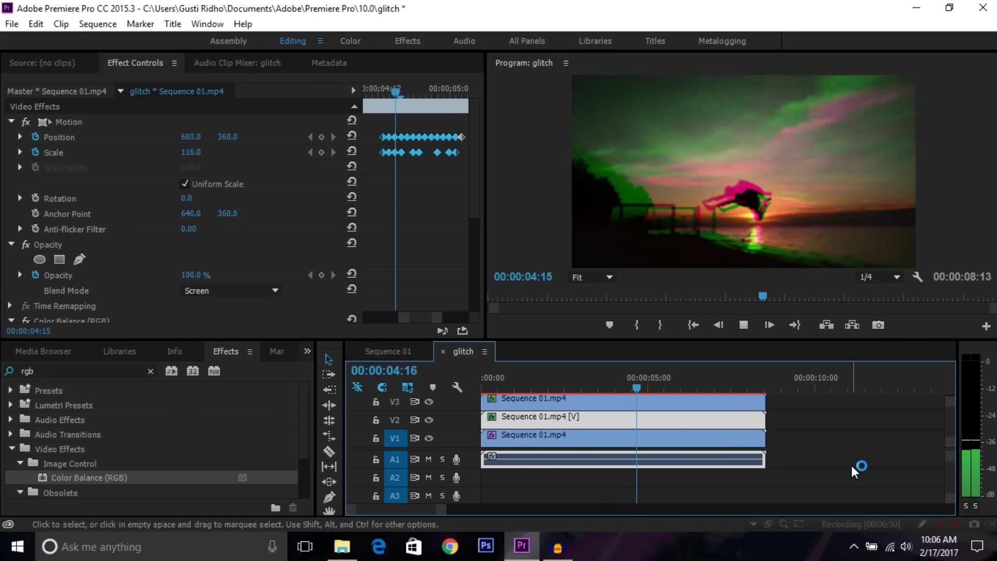
key("space")
mouse_move(546, 381)
left_mouse_down()
mouse_move(727, 385)
mouse_move(646, 386)
left_mouse_up()
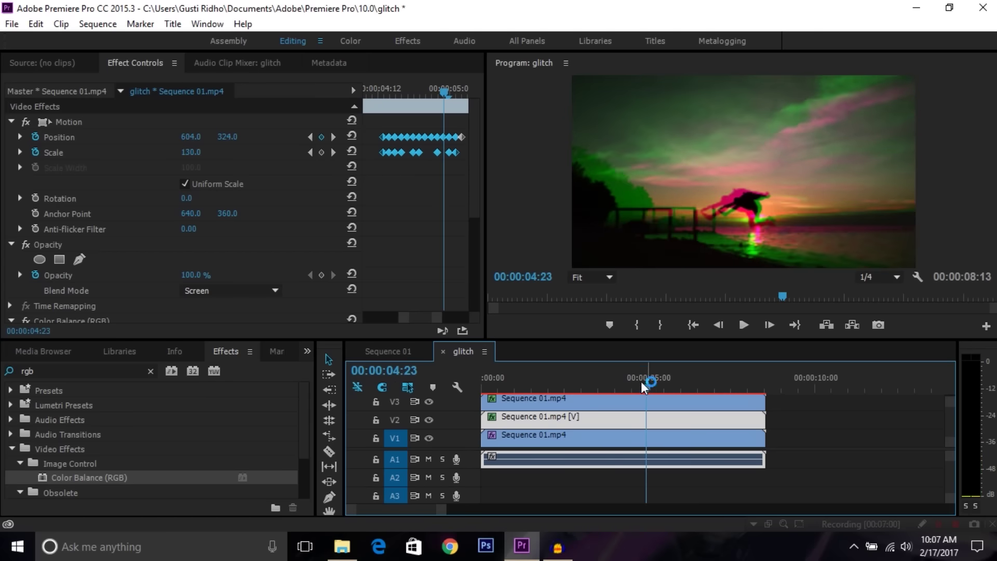
left_click(461, 138)
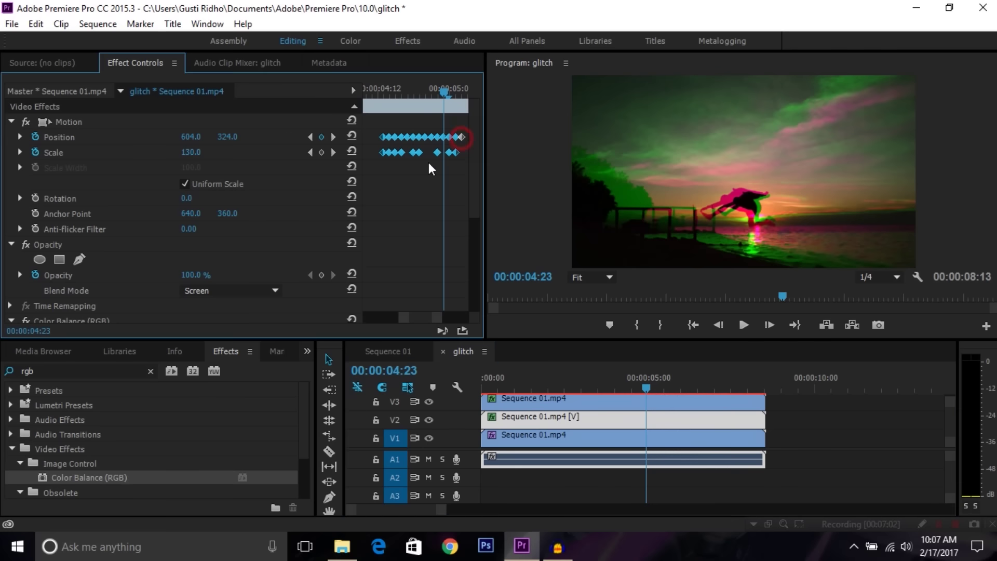
left_click_drag(445, 97, 450, 96)
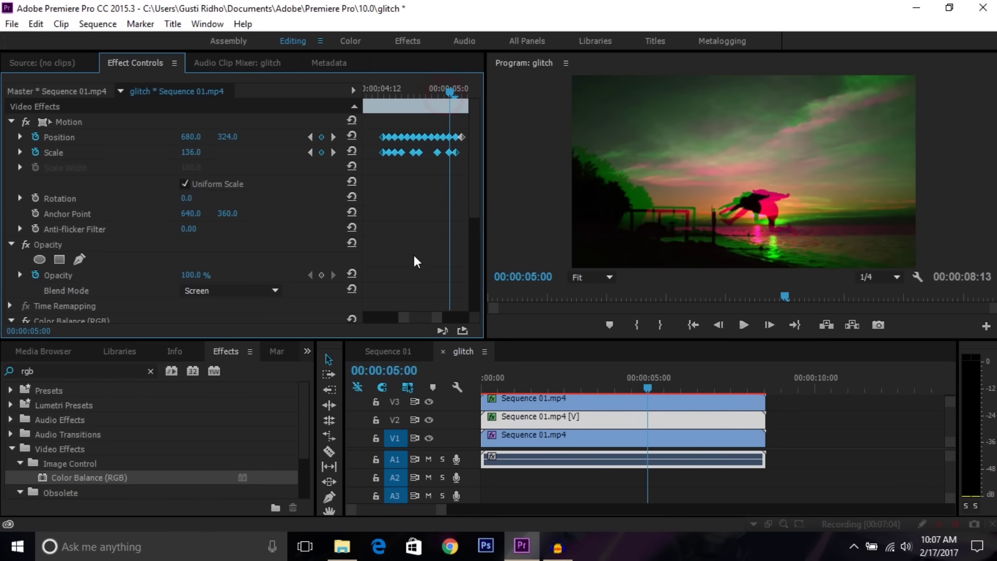
left_click_drag(439, 318, 433, 318)
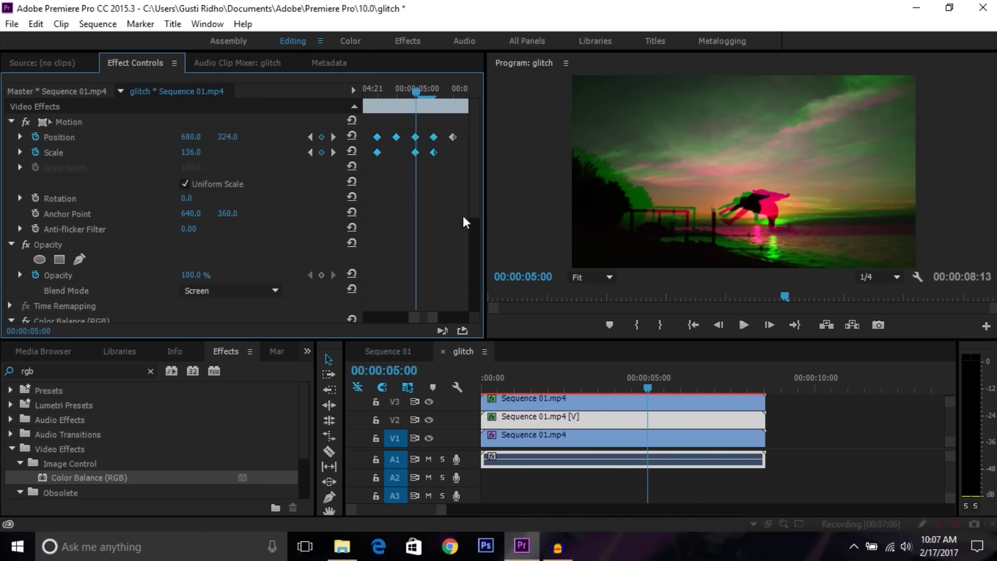
left_click_drag(435, 91, 451, 92)
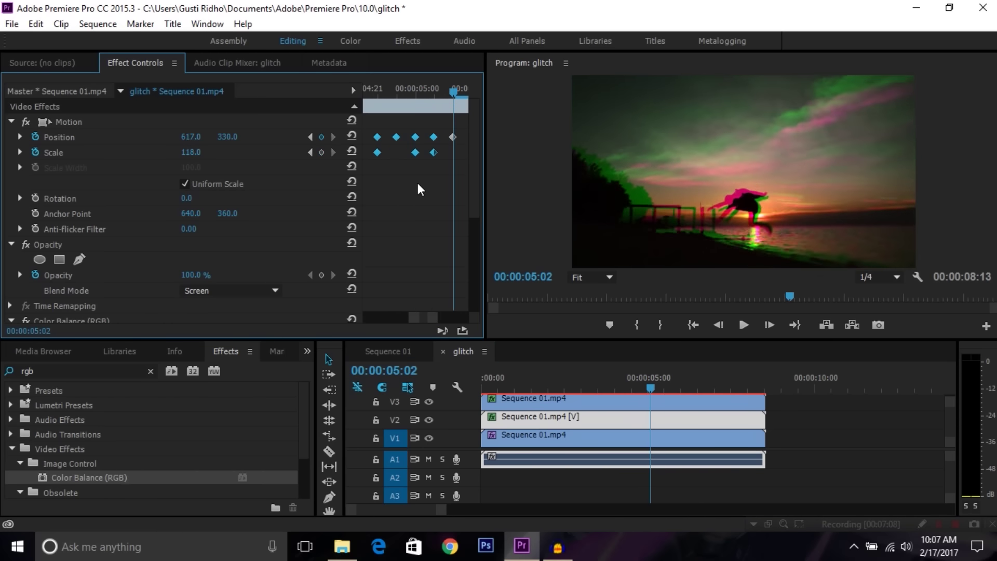
key("Right")
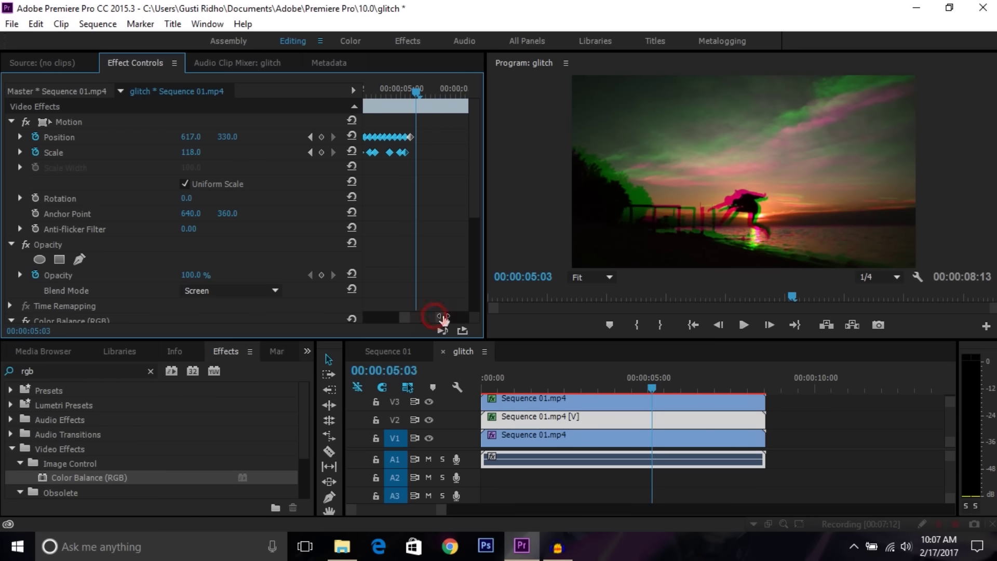
left_click_drag(436, 319, 435, 321)
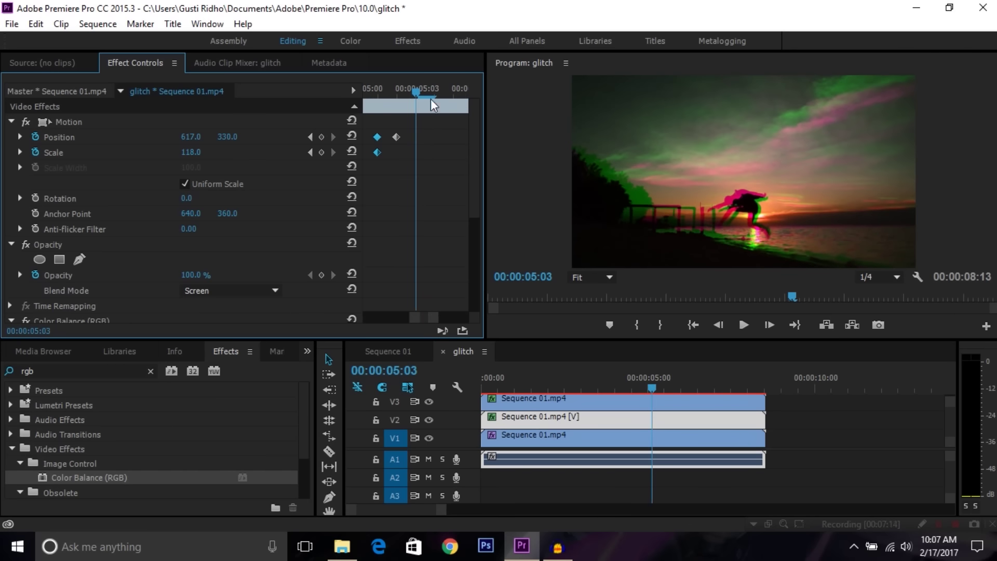
At 05:03, return Position to 640, 360 and Scale to 100 to end the glitch.
mouse_move(415, 92)
left_mouse_down()
mouse_move(403, 90)
mouse_move(414, 93)
left_mouse_up()
left_click(191, 138)
type("640")
key("Return")
left_click(232, 137)
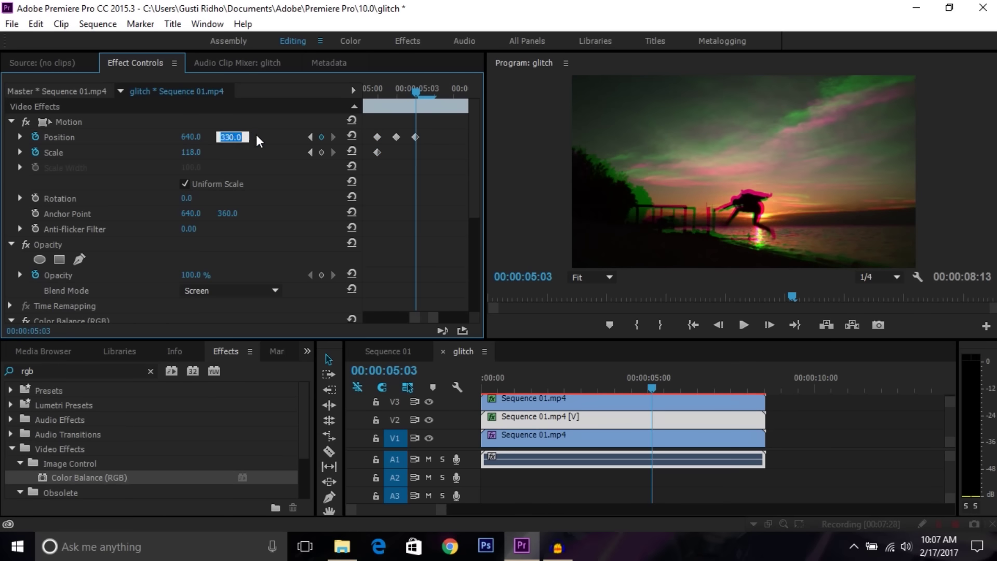
type("360")
left_click(434, 187)
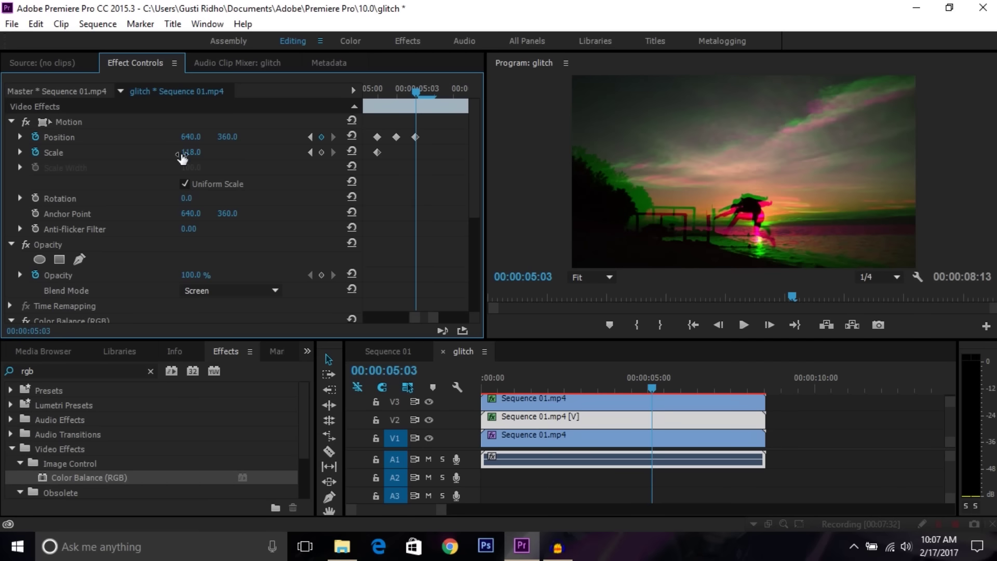
left_click(201, 155)
type("100")
left_click(462, 215)
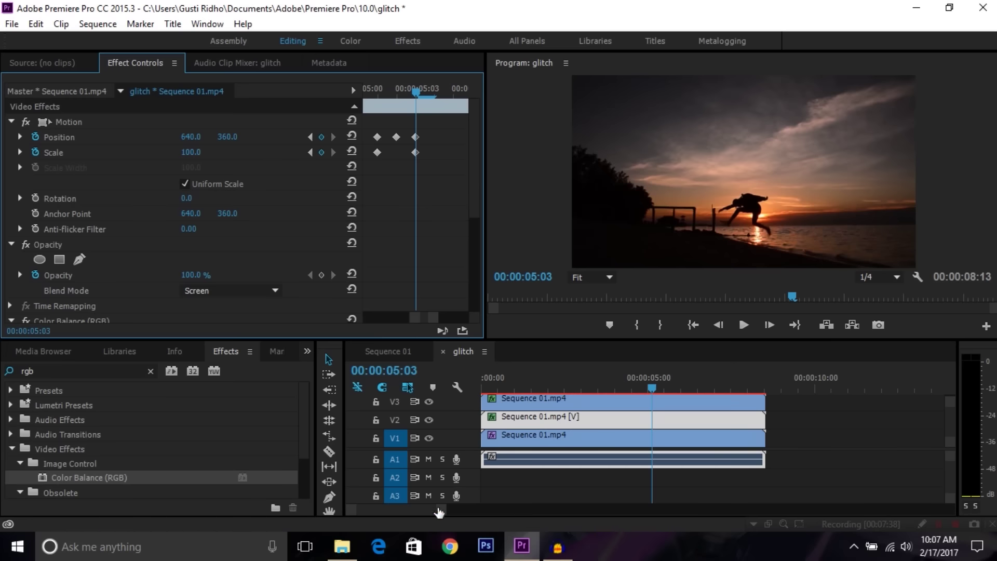
Play back and scrub through the glitch, then zoom the timeline out to see more.
left_click_drag(439, 513, 476, 513)
left_click_drag(530, 385, 522, 385)
key("space")
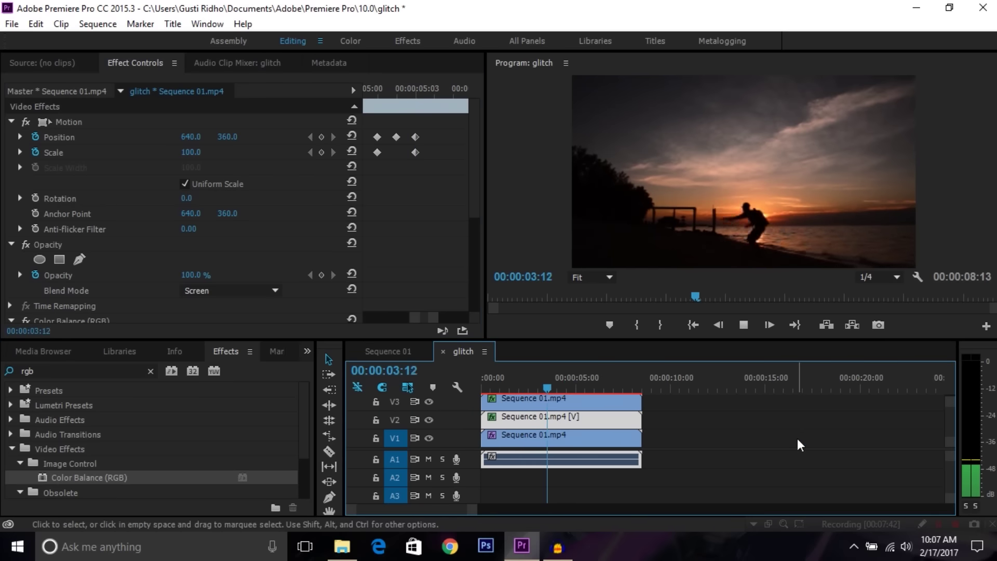
mouse_move(554, 390)
left_mouse_down()
mouse_move(591, 388)
mouse_move(572, 401)
left_mouse_up()
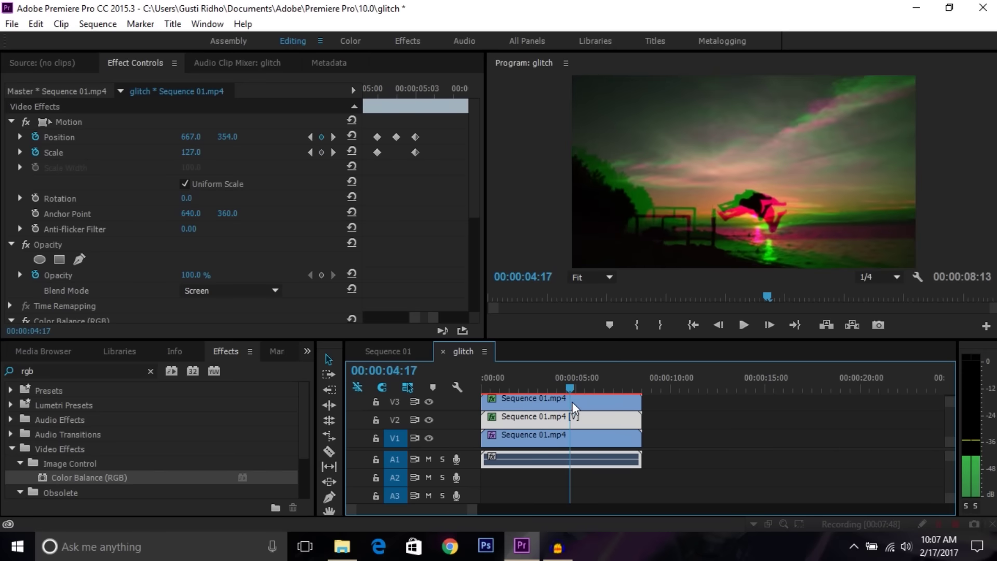
left_click_drag(475, 509, 486, 510)
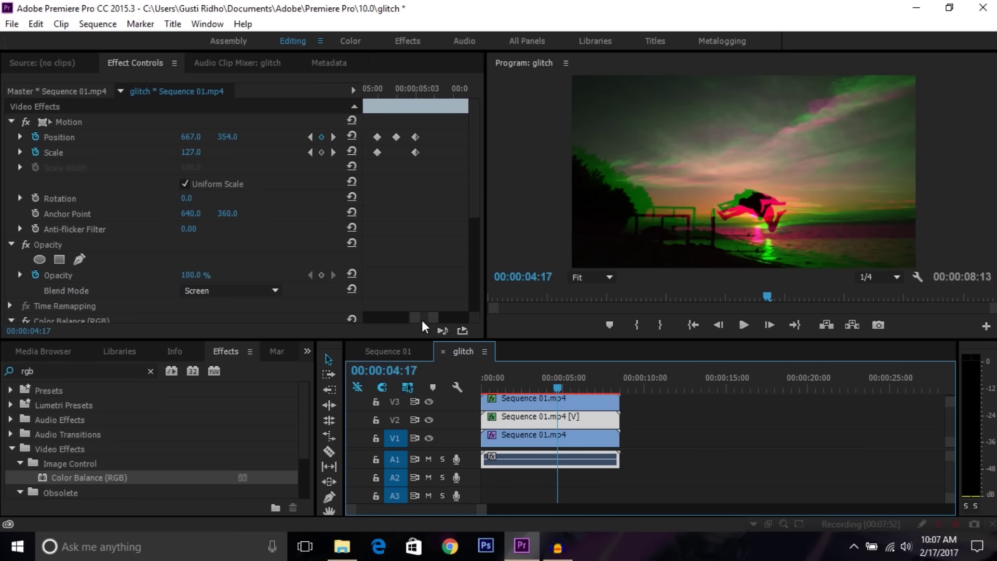
scroll(420, 320, "down", 5)
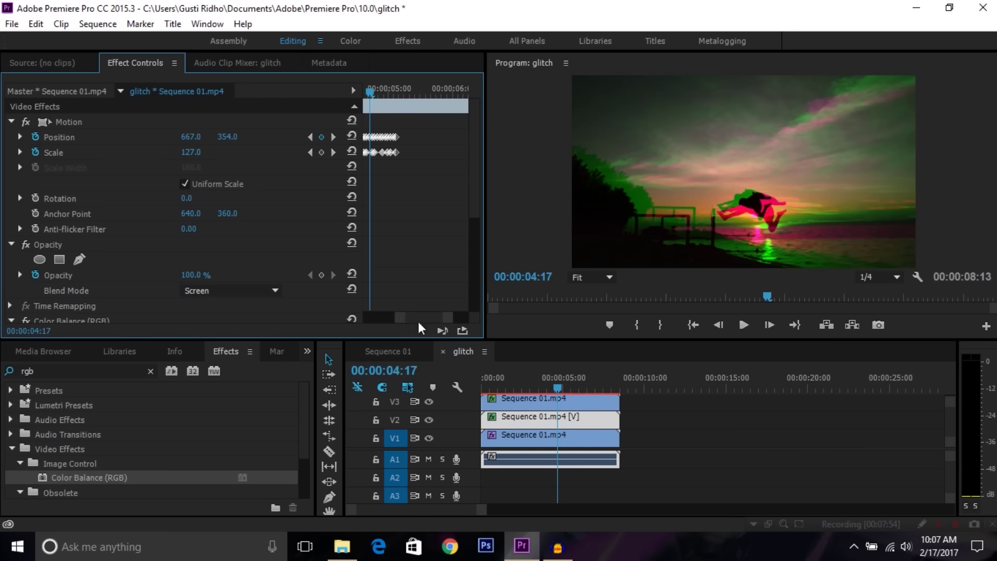
Marquee-select the Position and Scale keyframes and copy the middle V2 clip.
scroll(420, 320, "up", 2)
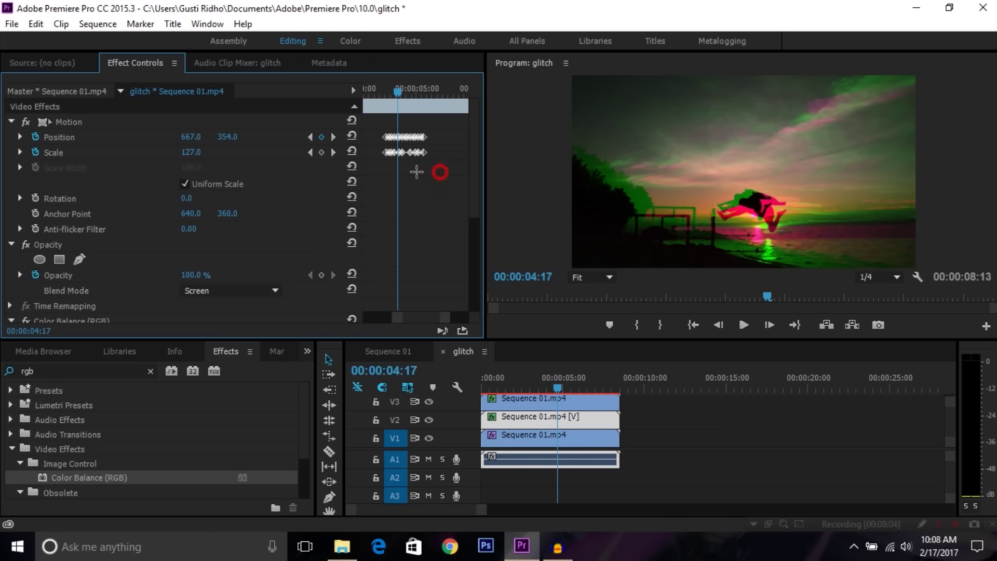
left_click_drag(417, 172, 380, 130)
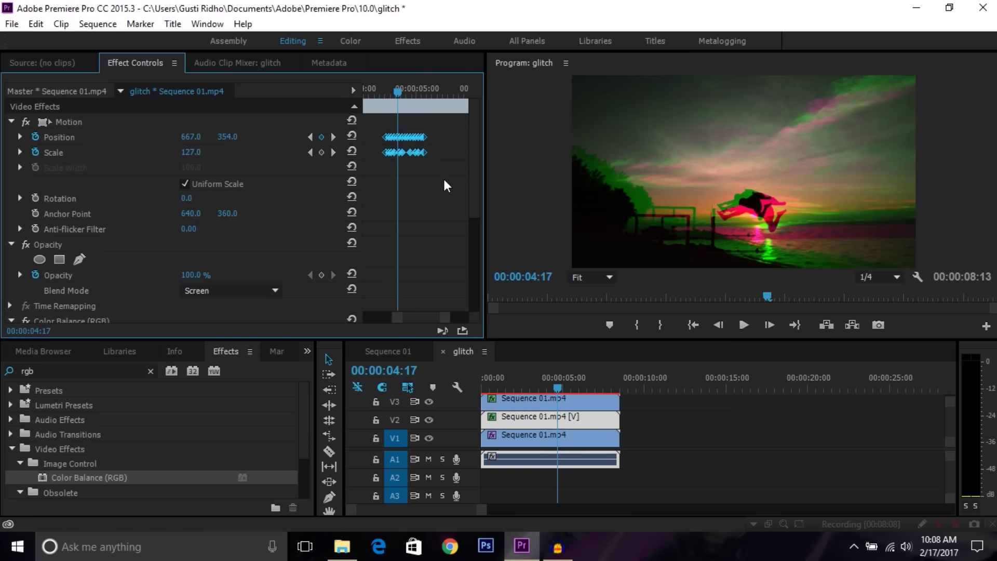
right_click(546, 418)
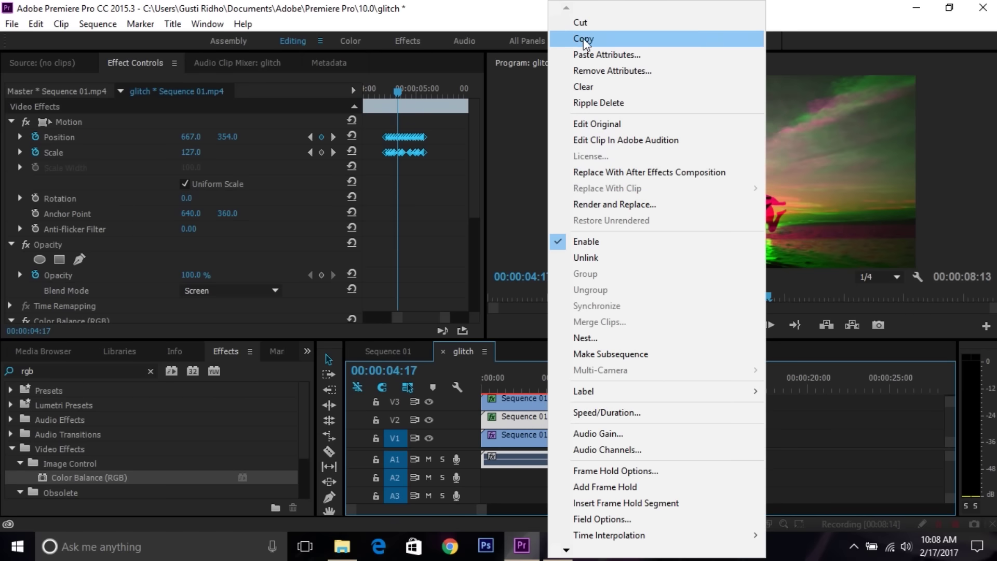
right_click(534, 422)
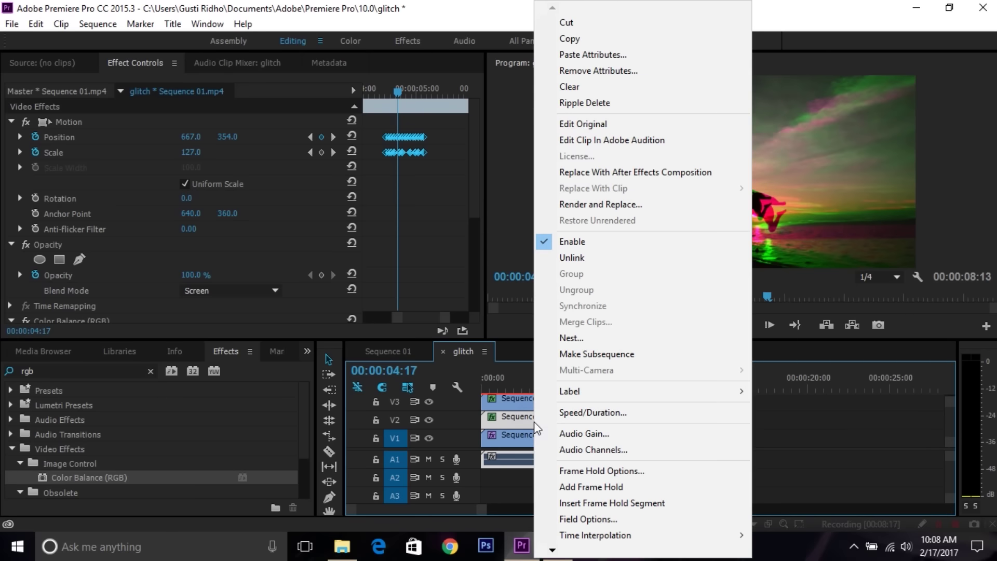
left_click(590, 43)
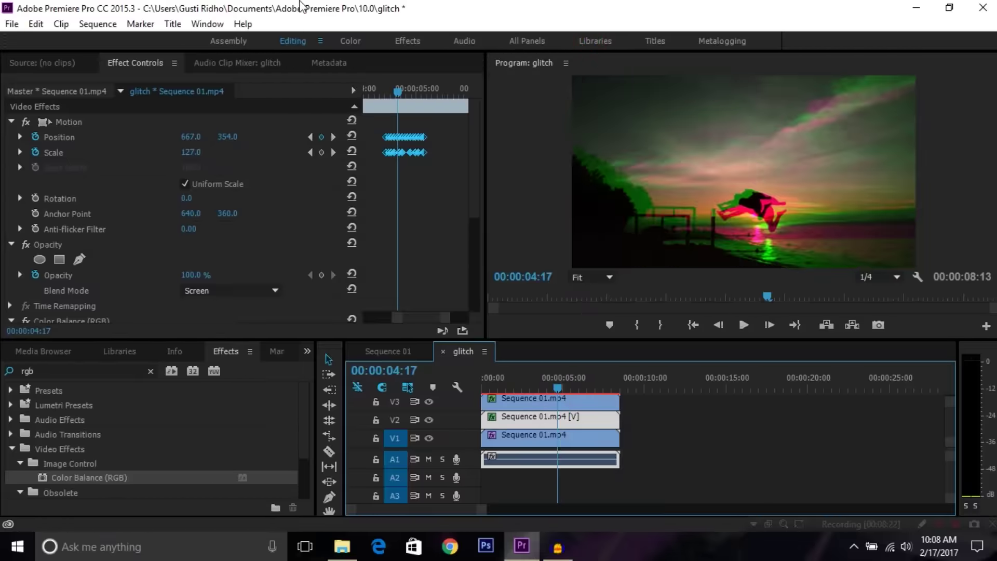
Paste Attributes onto the V1 clip with only Motion kept, excluding Opacity, Time Remapping and Effects.
left_click(554, 437)
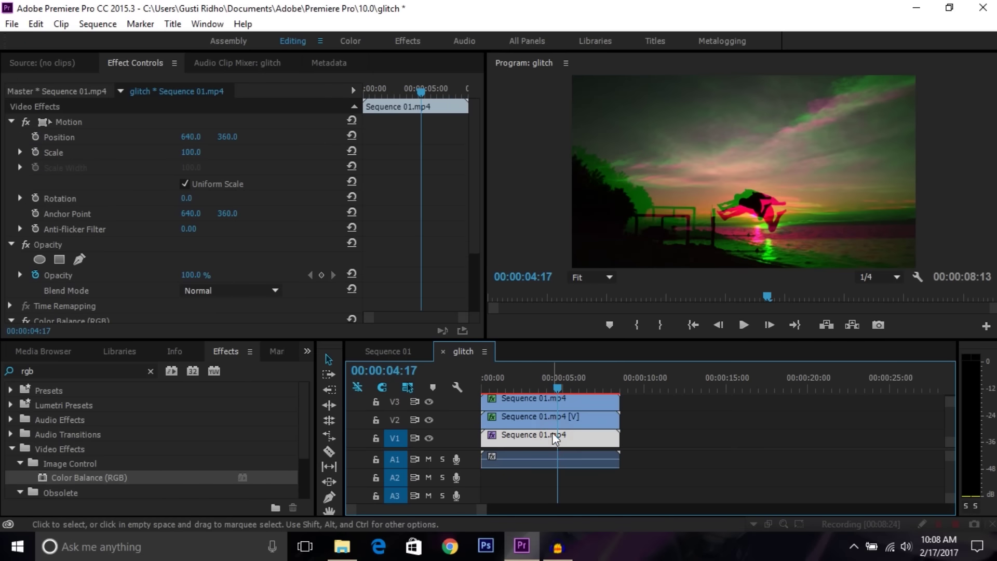
right_click(550, 434)
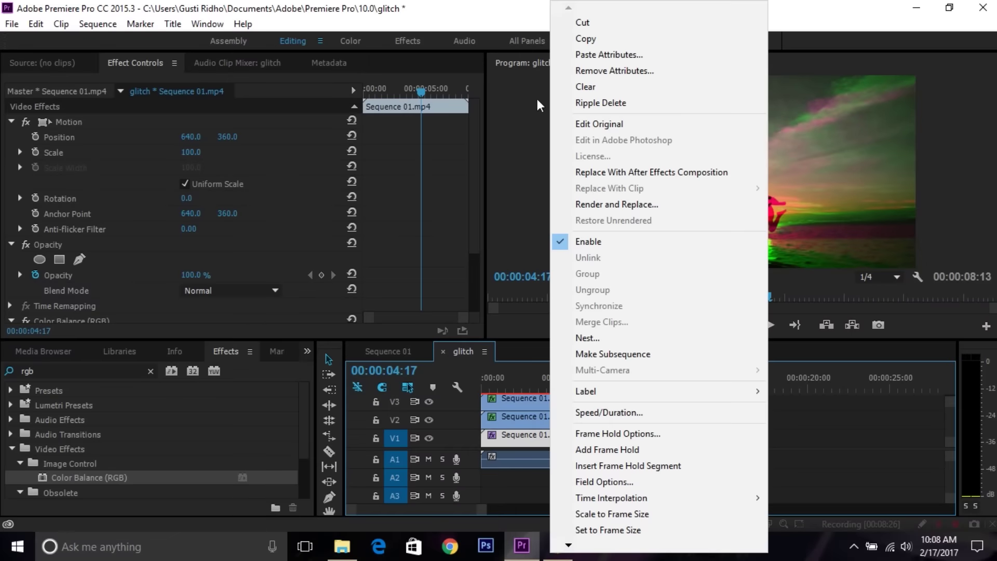
left_click(579, 56)
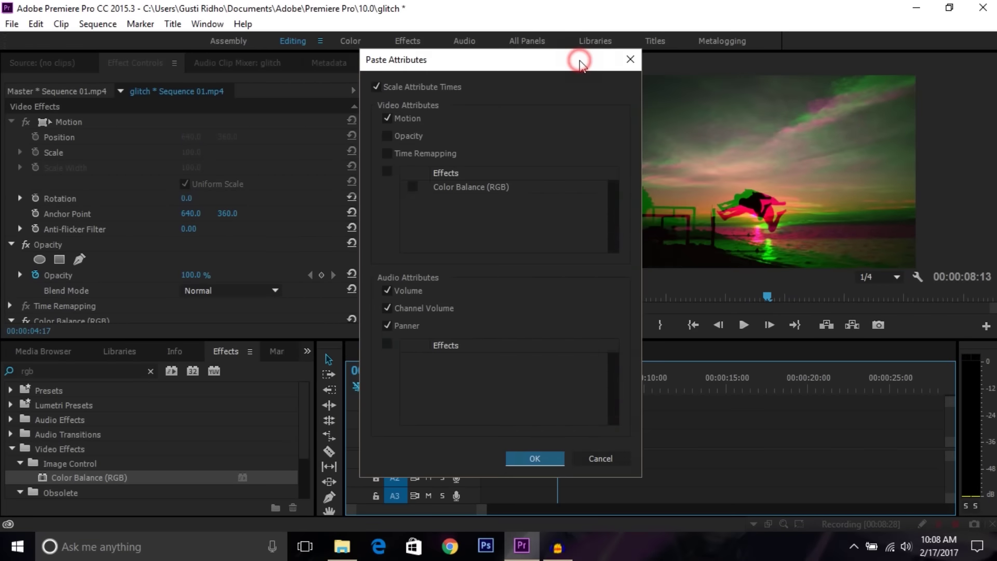
left_click(389, 137)
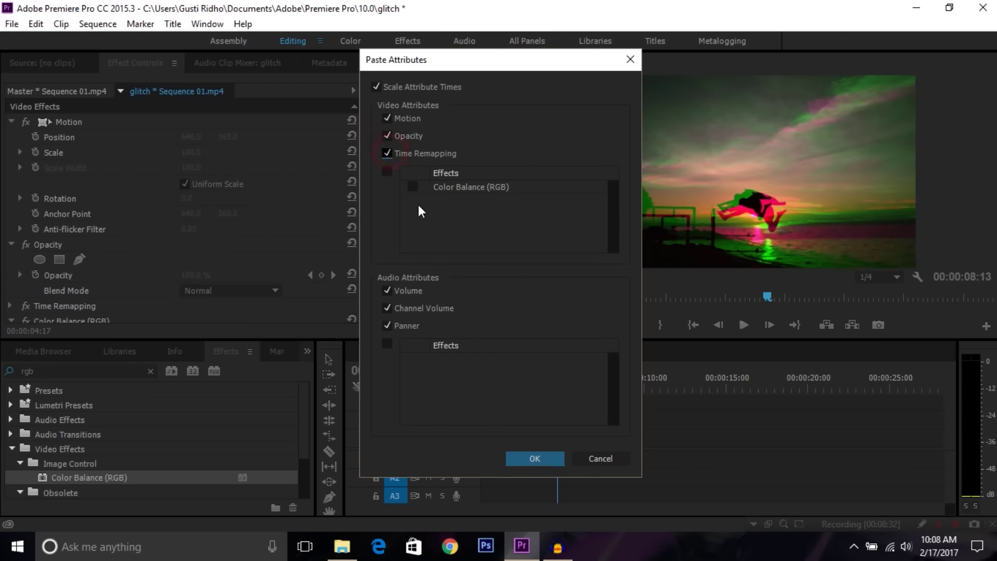
left_click(413, 189)
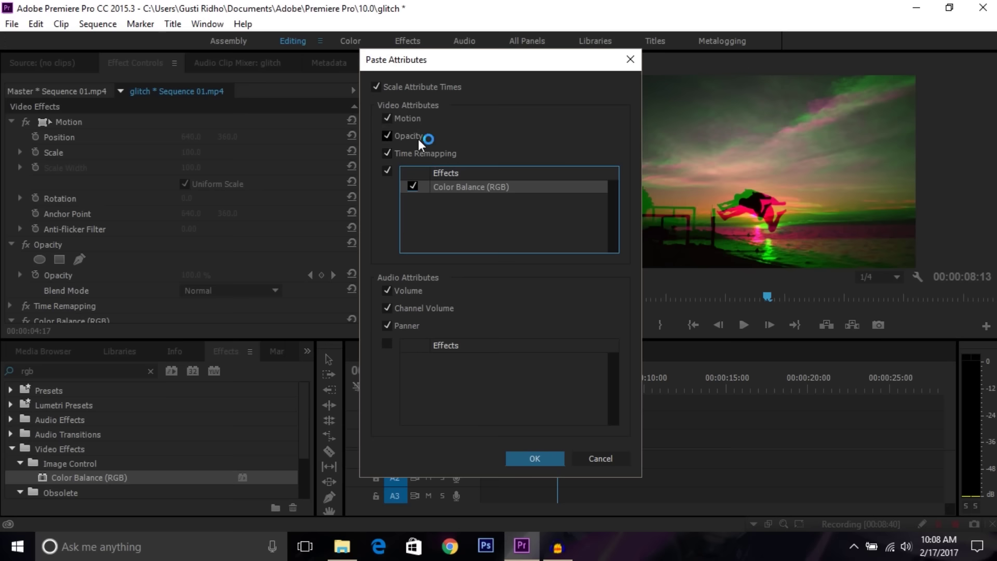
left_click(387, 170)
left_click(389, 153)
left_click(386, 136)
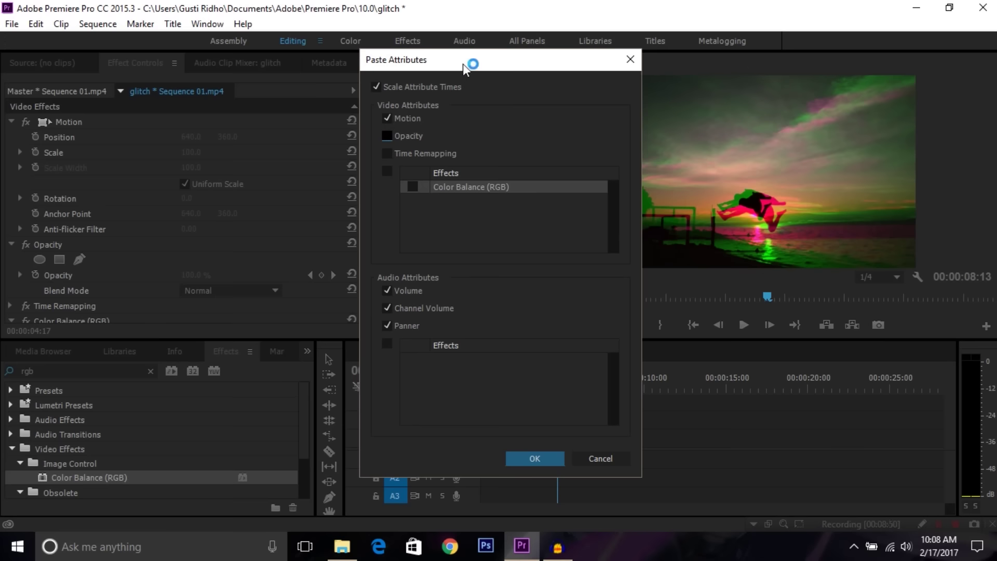
left_click_drag(462, 63, 577, 98)
left_click(659, 494)
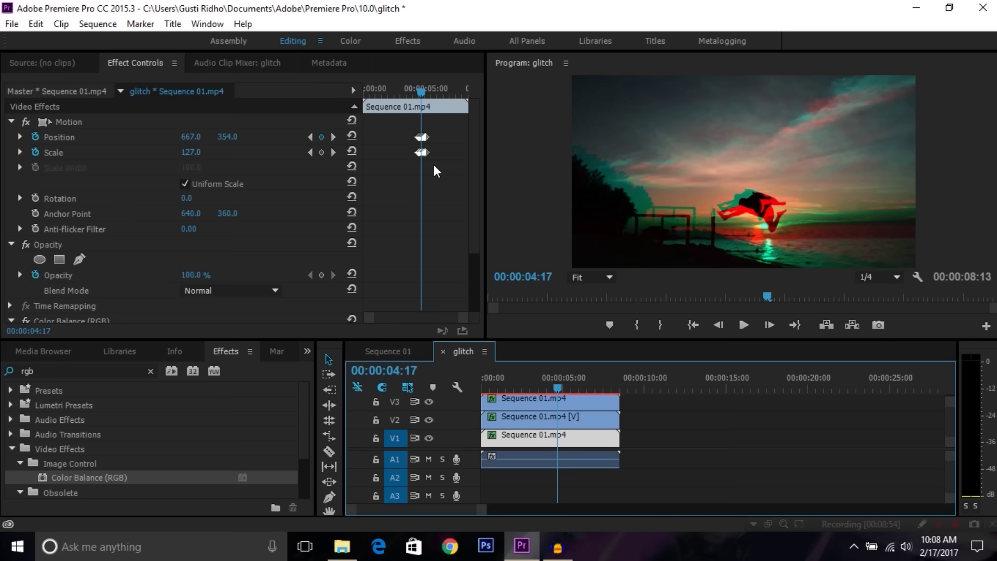
Select the V1 clip's pasted Position and Scale keyframes and preview the glitch near four seconds.
left_click_drag(428, 166, 403, 133)
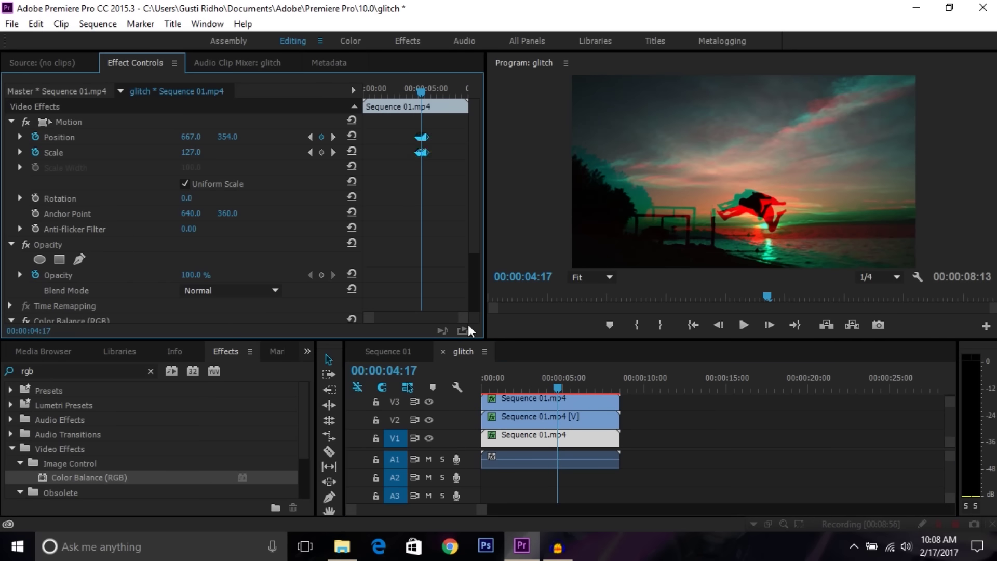
left_click(481, 511)
left_click_drag(481, 510, 446, 509)
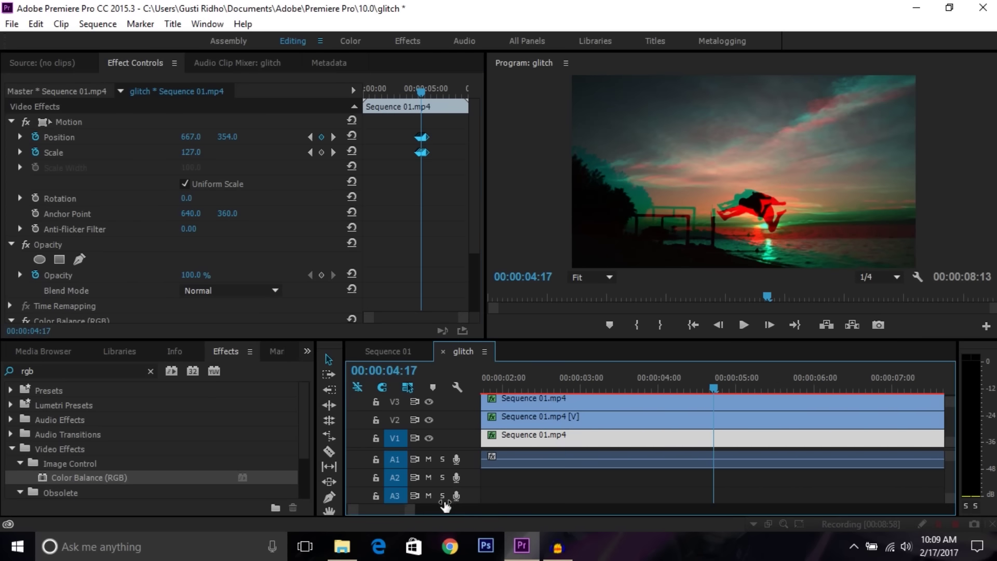
left_click_drag(461, 317, 444, 316)
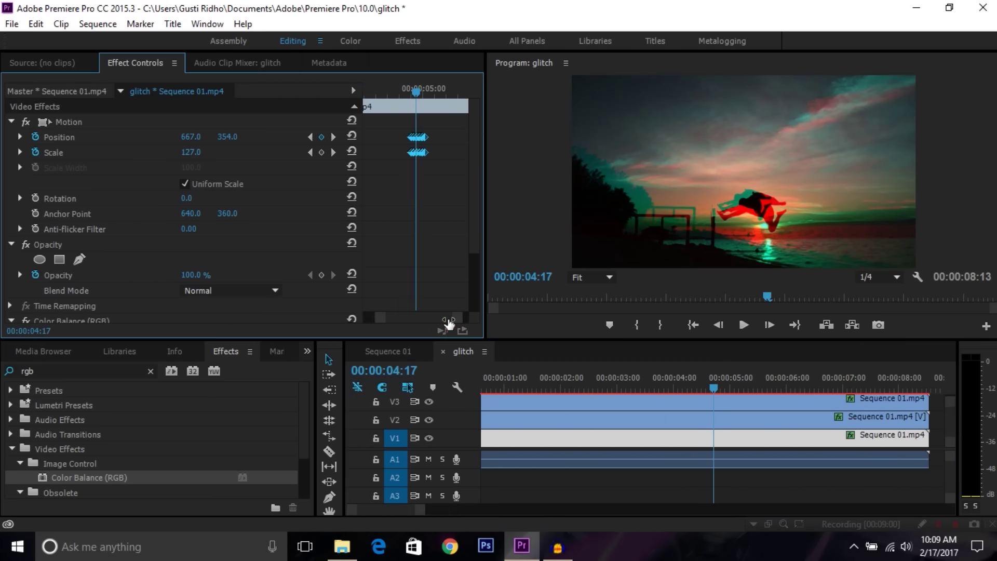
mouse_move(675, 391)
left_mouse_down()
mouse_move(719, 388)
mouse_move(704, 374)
left_mouse_up()
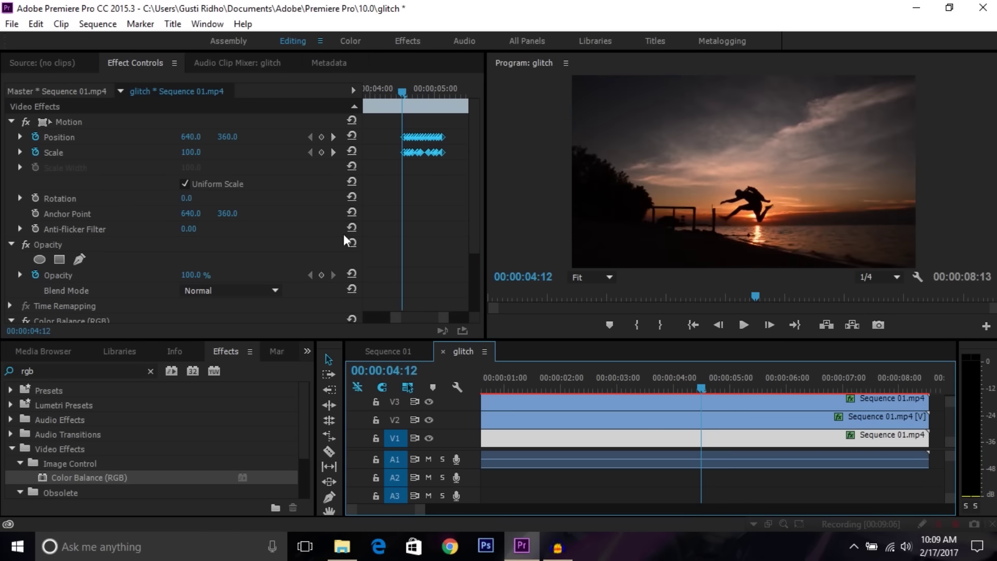
Nudge those V1 keyframes earlier so the burst starts at 04:12, then select the V3 clip.
left_click_drag(442, 318, 428, 319)
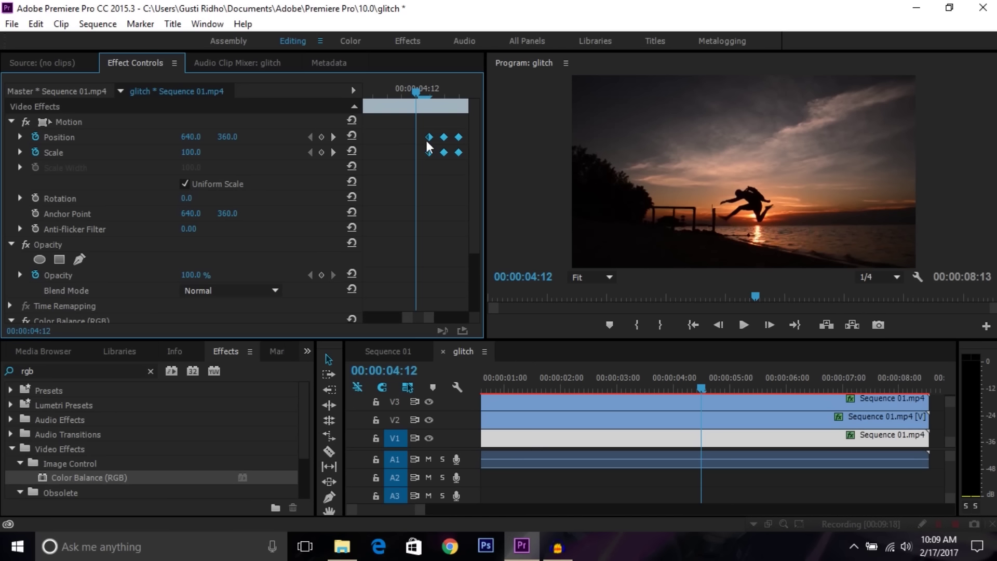
left_click_drag(430, 138, 418, 144)
mouse_move(670, 378)
left_mouse_down()
mouse_move(748, 376)
mouse_move(695, 379)
left_mouse_up()
left_click(678, 404)
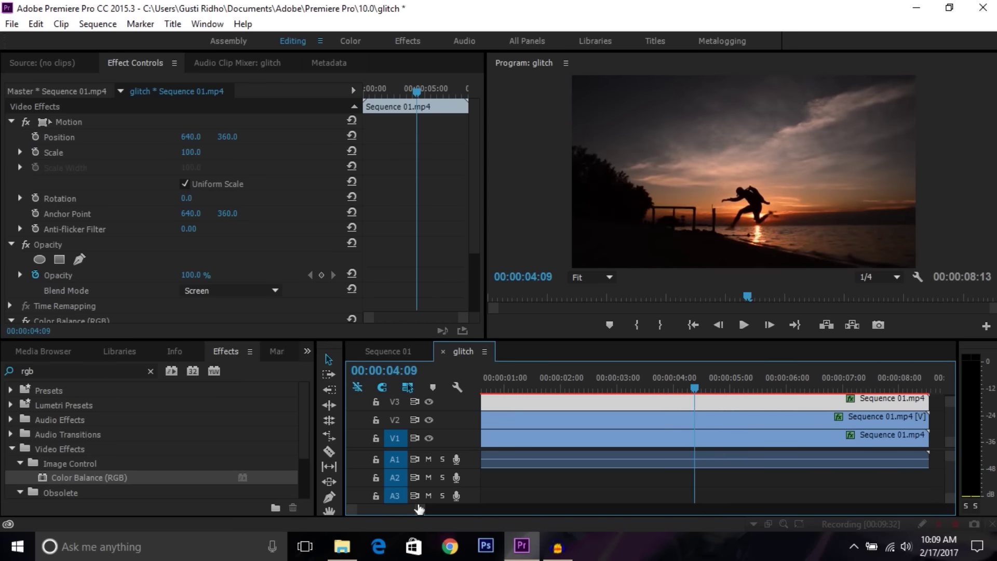
Paste only the Motion attributes onto the V3 clip and scrub to preview its glitch.
left_click_drag(423, 511, 467, 509)
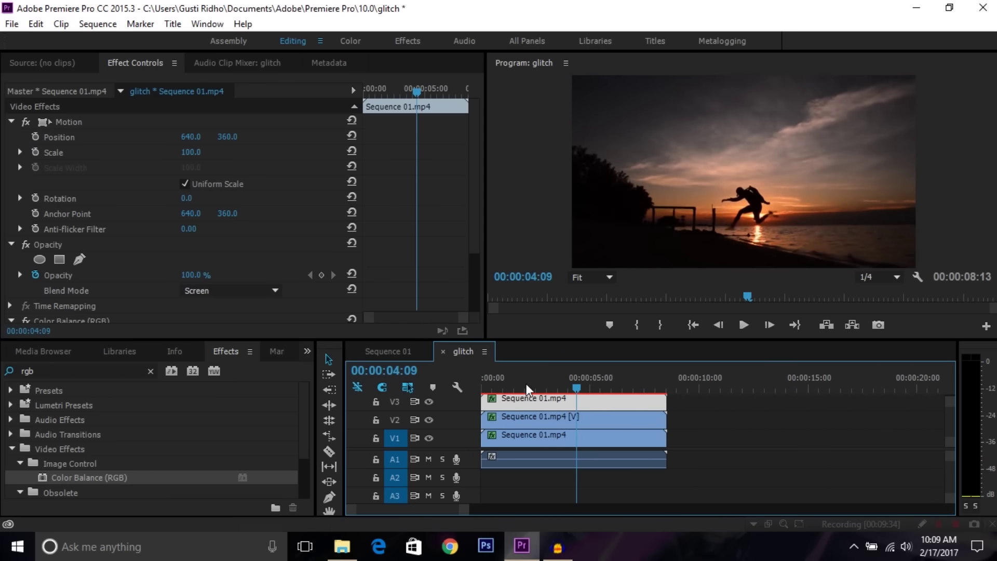
right_click(531, 403)
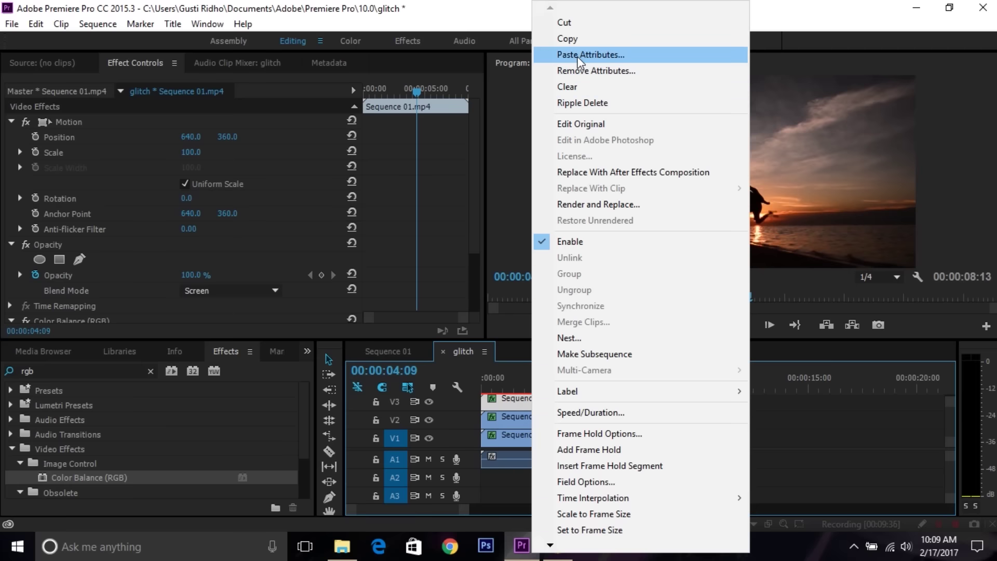
left_click(570, 55)
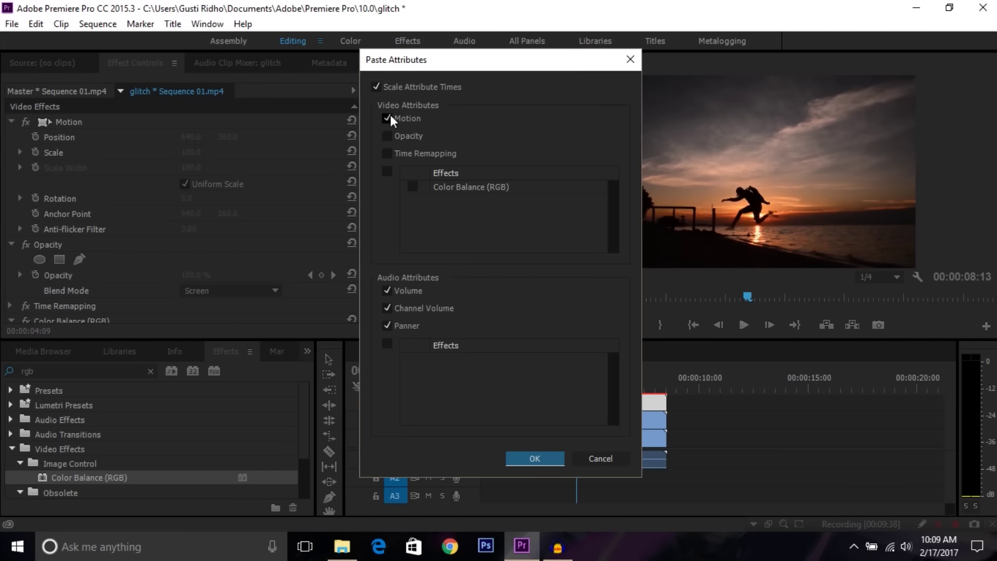
left_click(539, 460)
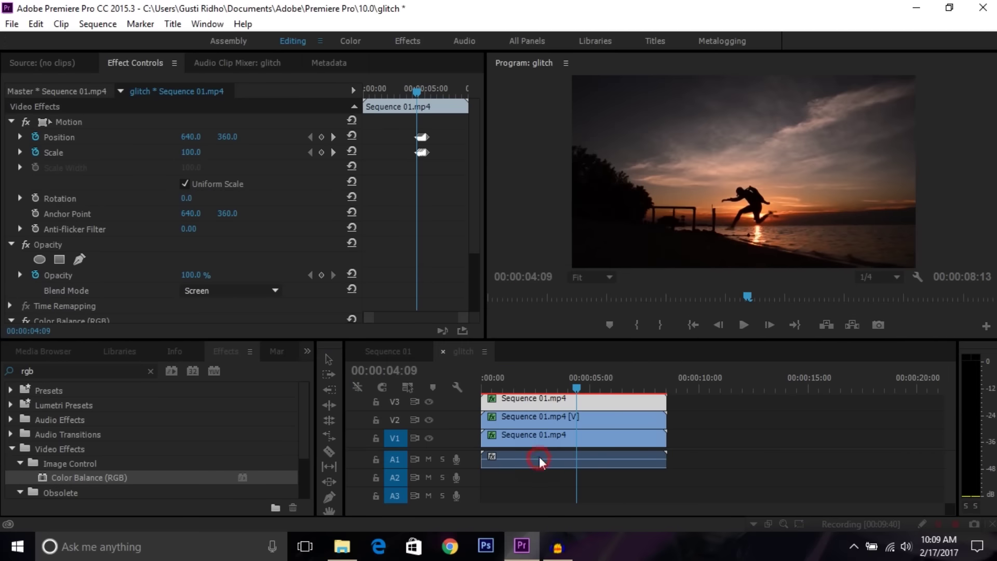
left_click_drag(562, 379, 592, 385)
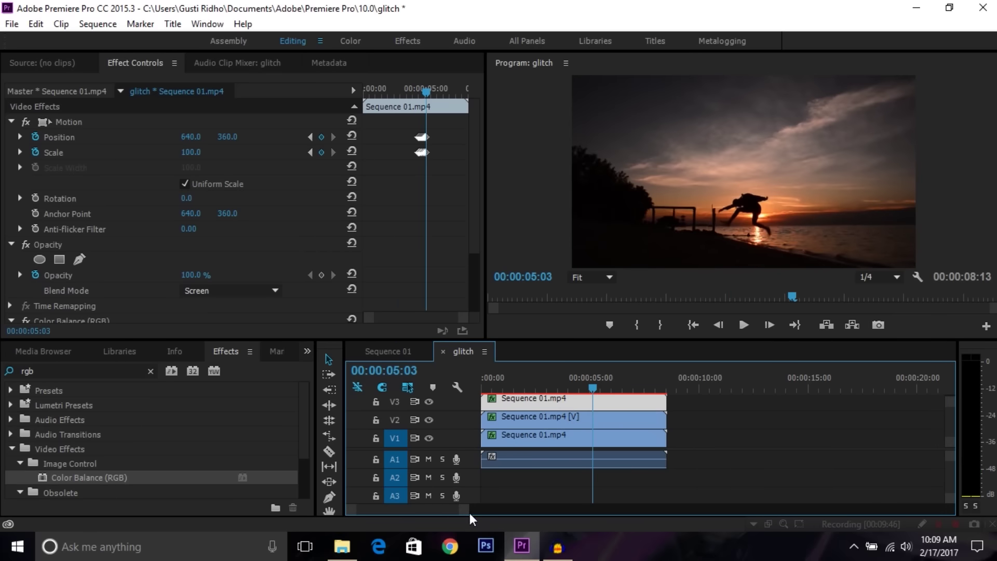
left_click_drag(469, 513, 450, 512)
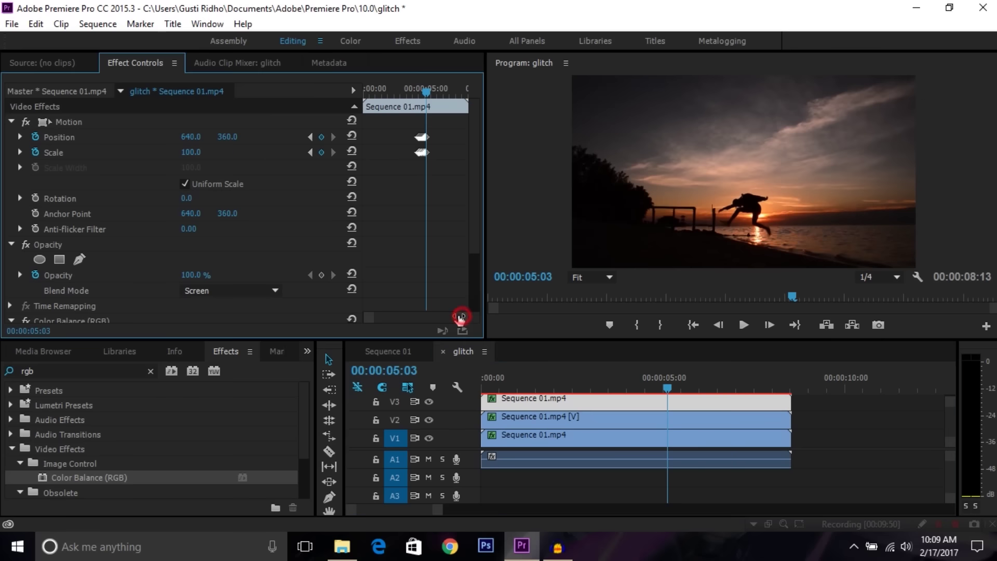
Marquee the V3 clip's Position and Scale keyframes and move them to end at 05:04.
left_click_drag(467, 318, 439, 317)
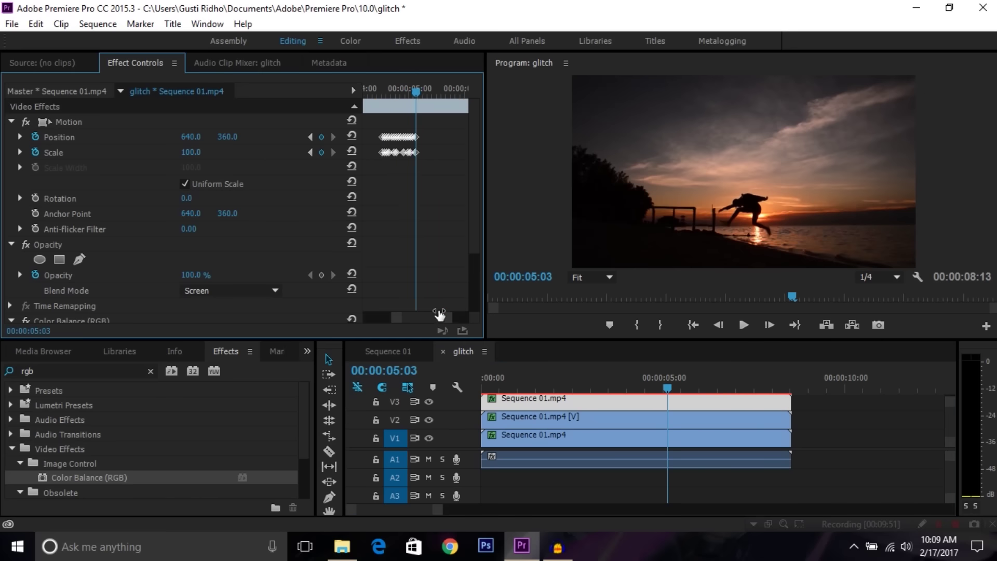
left_click(517, 441)
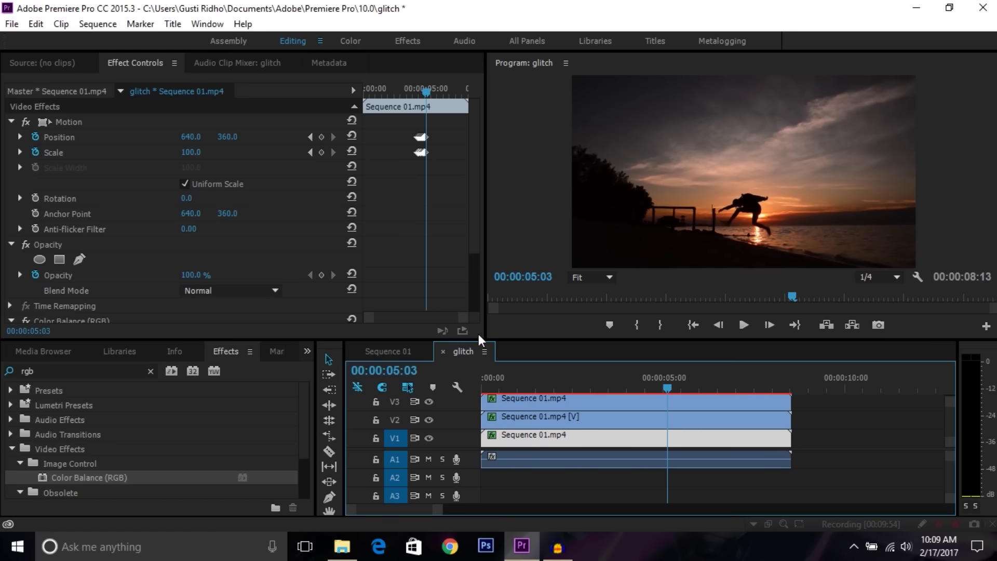
left_click(546, 400)
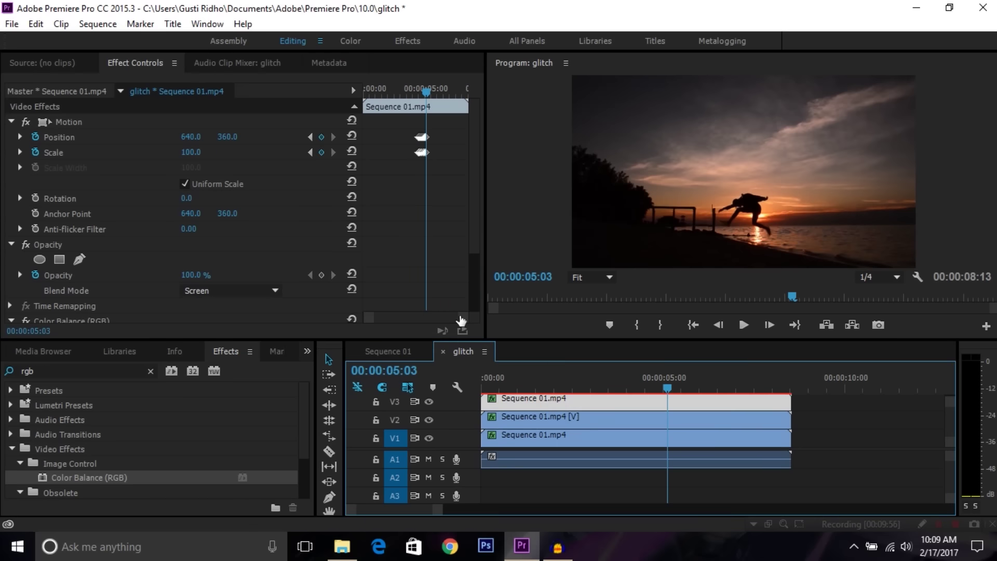
left_click_drag(461, 318, 422, 318)
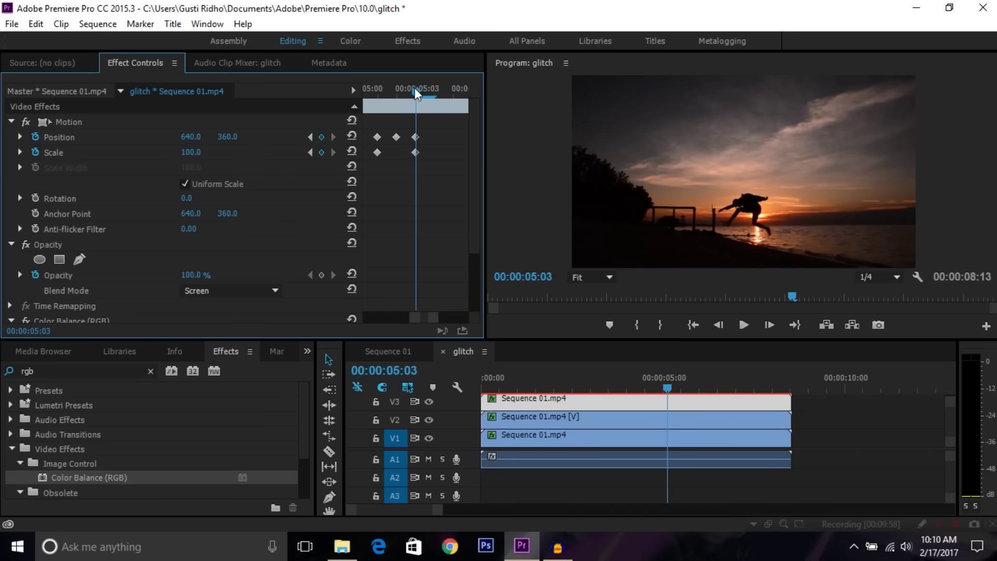
left_click_drag(414, 89, 429, 95)
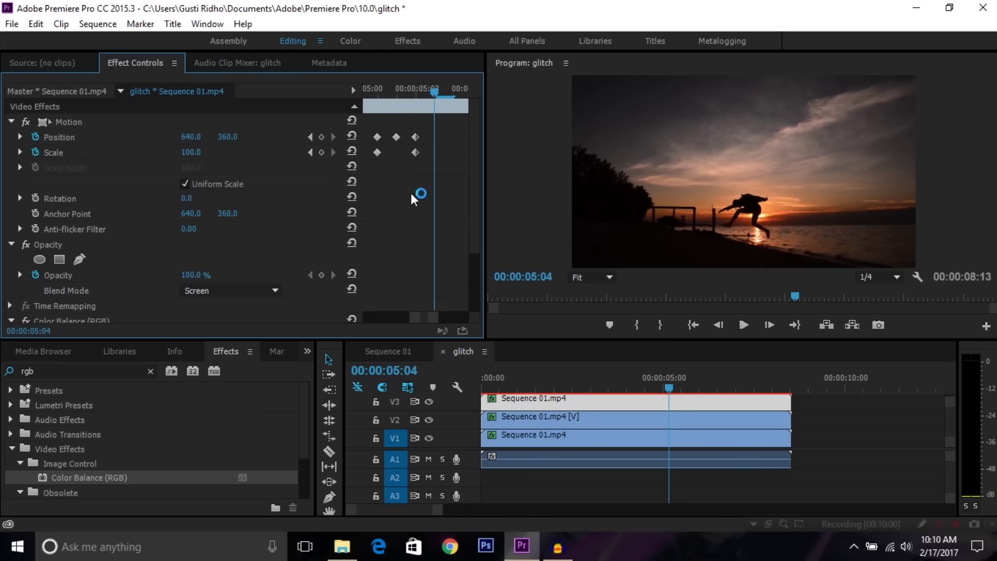
left_click_drag(442, 326, 457, 318)
left_click_drag(437, 188, 386, 120)
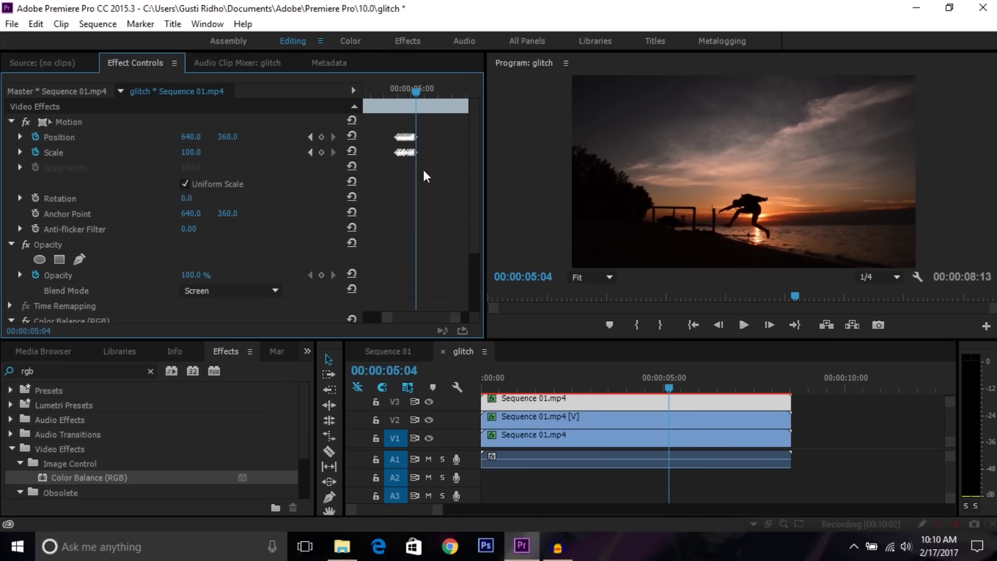
left_click_drag(460, 317, 436, 318)
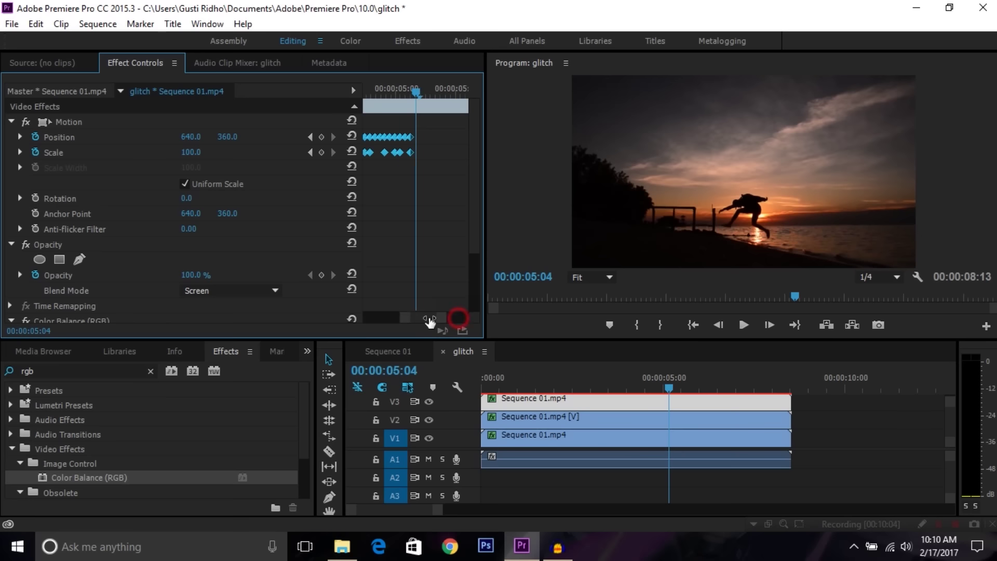
left_click_drag(404, 143, 415, 139)
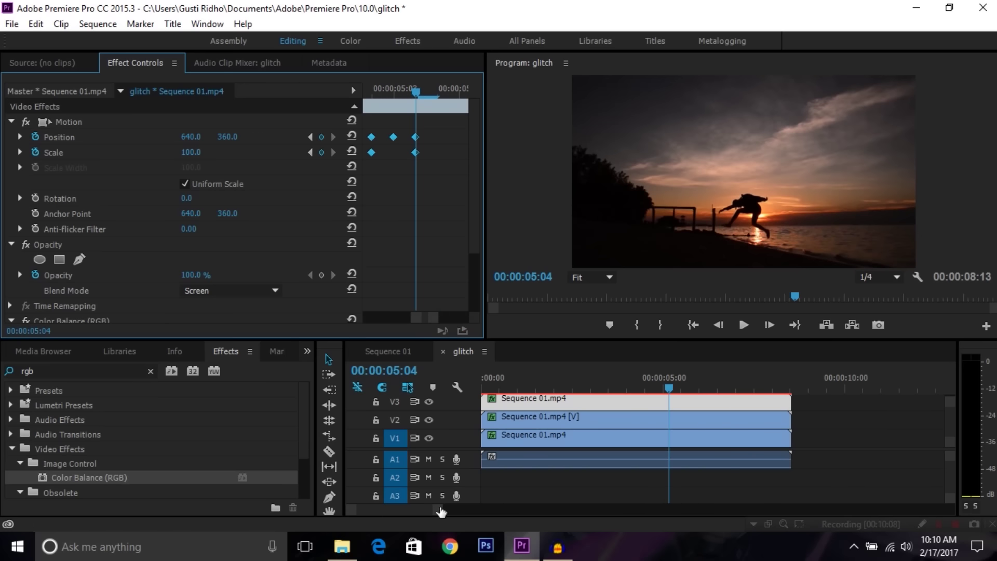
Play and scrub the sequence between 02:14 and 04:19 to review the glitch.
left_click_drag(440, 509, 461, 510)
left_click(527, 378)
key("space")
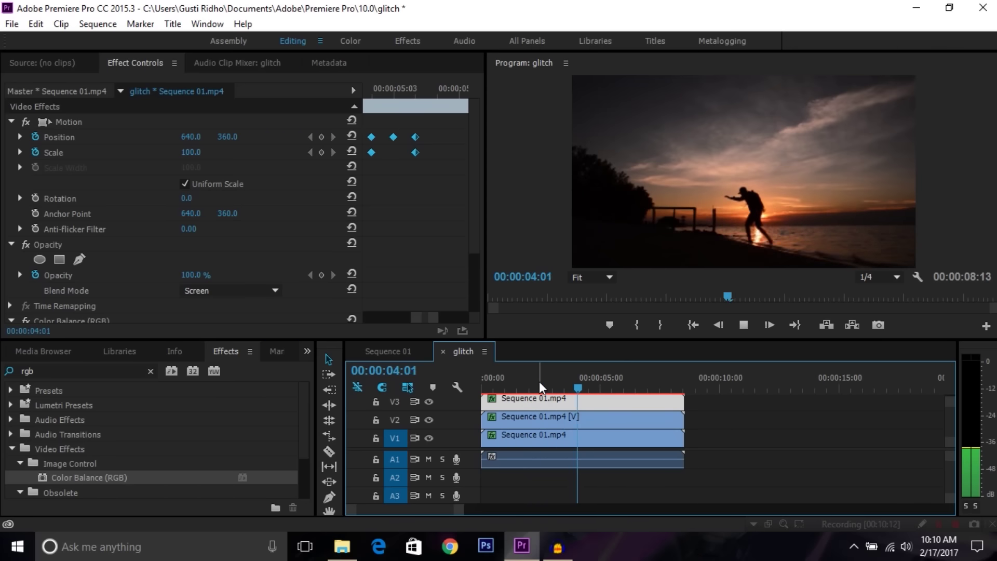
mouse_move(535, 378)
left_mouse_down()
mouse_move(605, 381)
mouse_move(573, 382)
left_mouse_up()
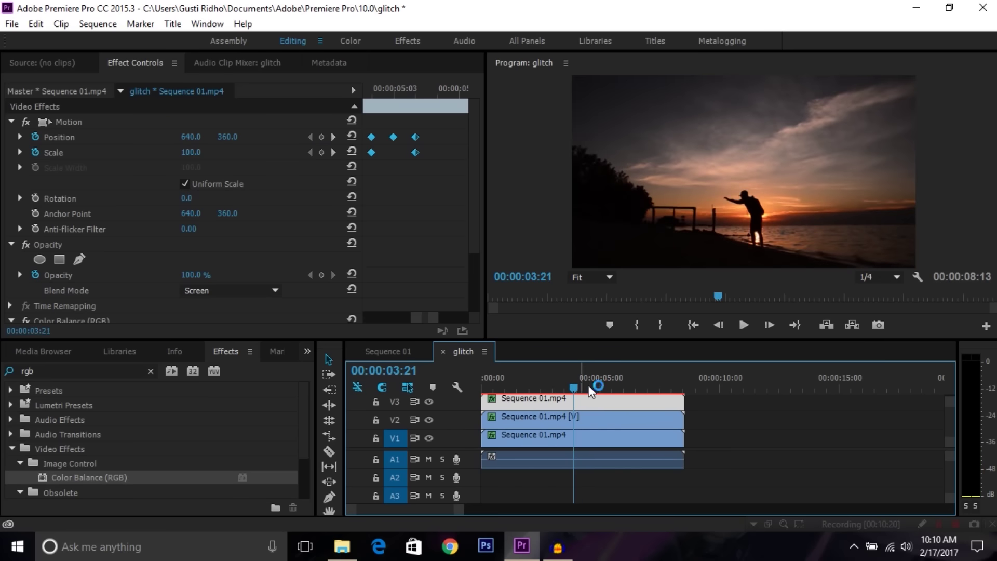
key("space")
left_click(544, 385)
key("space")
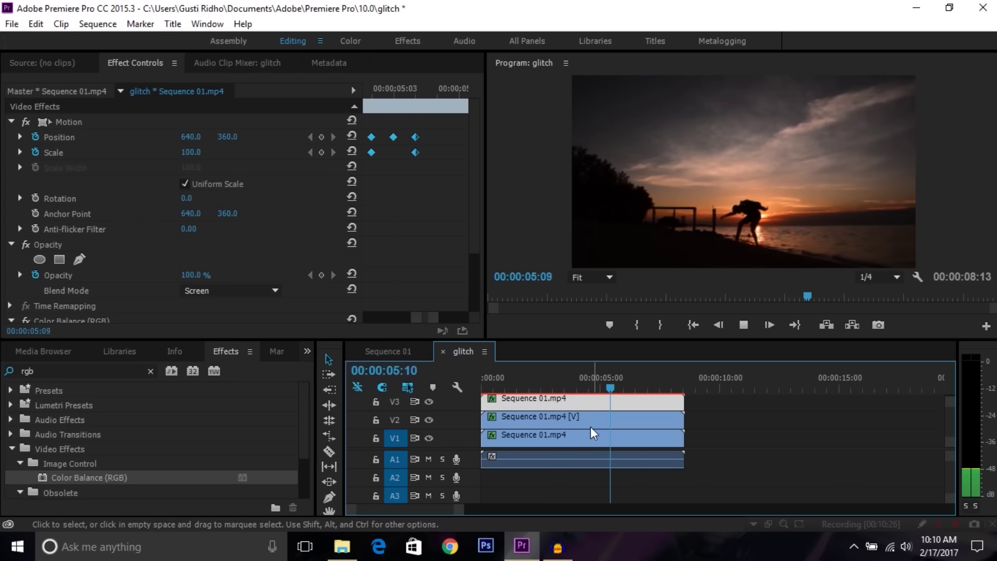
left_click(562, 384)
mouse_move(562, 383)
left_mouse_down()
mouse_move(597, 385)
mouse_move(584, 384)
left_mouse_up()
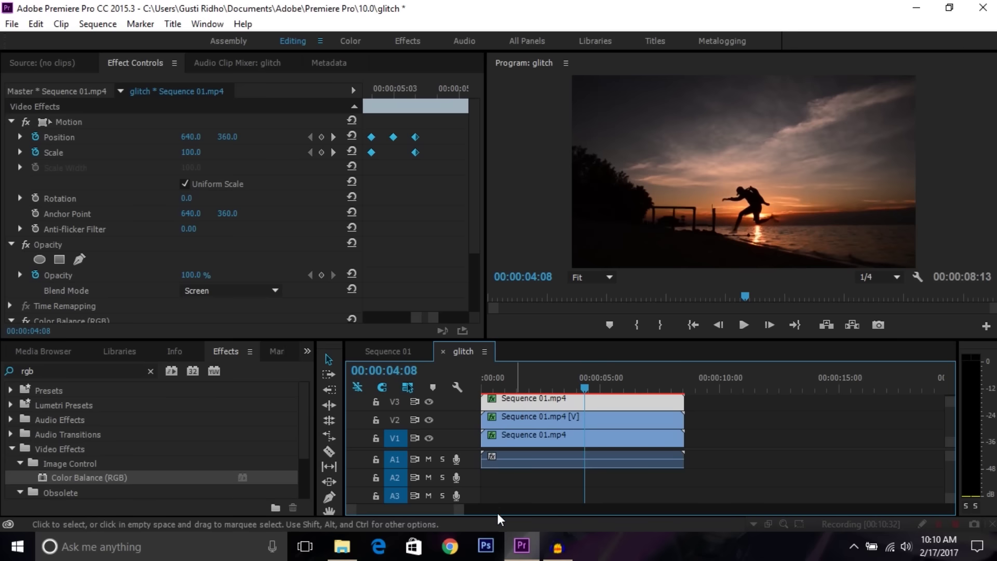
left_click_drag(464, 510, 477, 511)
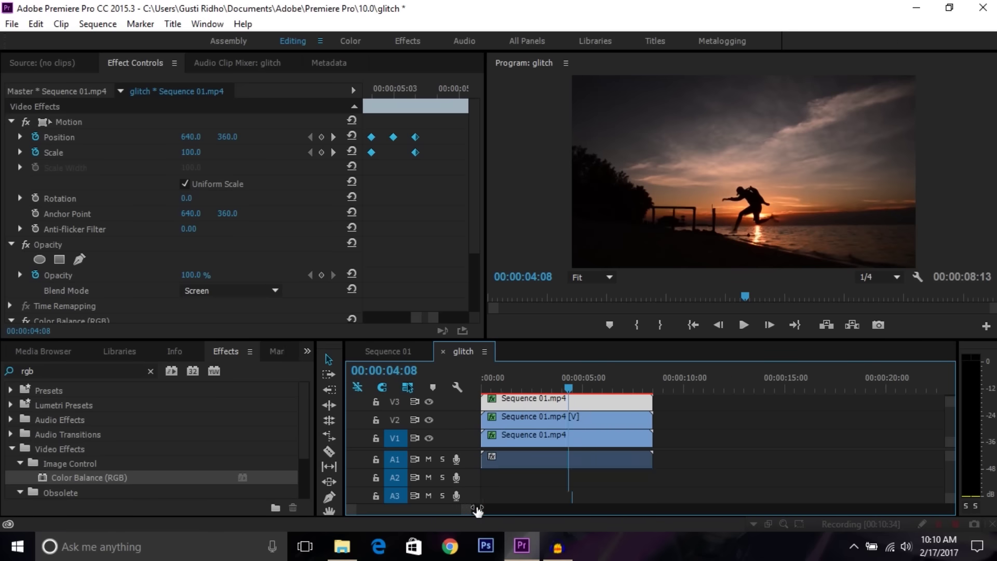
mouse_move(685, 471)
left_mouse_down()
mouse_move(567, 414)
mouse_move(516, 406)
left_mouse_up()
Nest the three V1–V3 glitch clips into one sequence named 'ngewarnain'.
left_click_drag(676, 474, 537, 408)
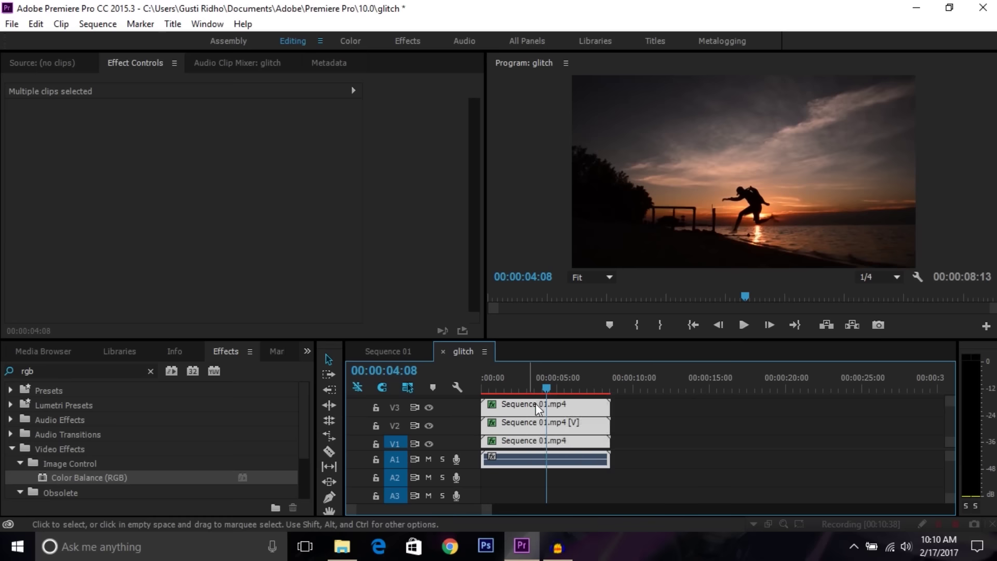
right_click(574, 404)
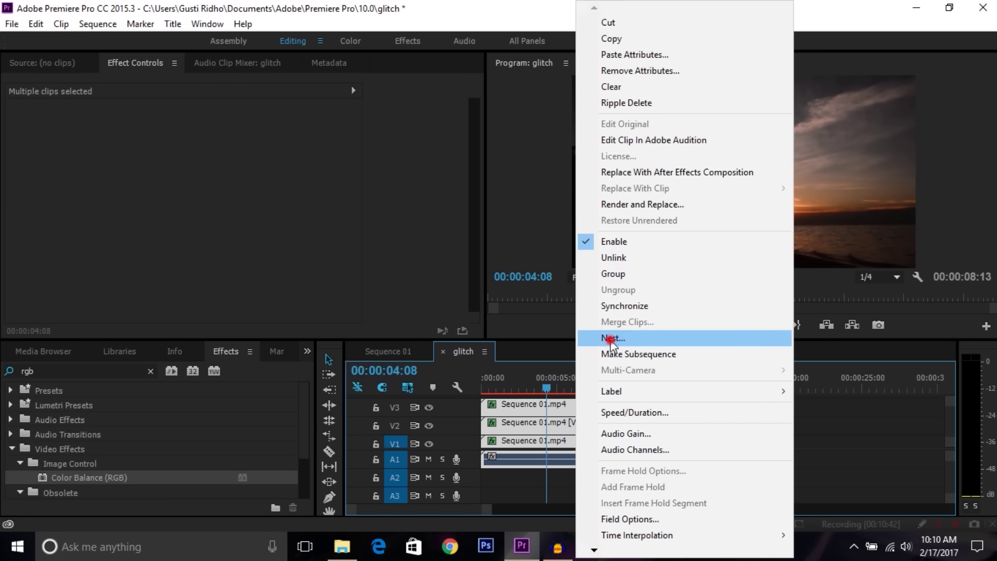
left_click(609, 338)
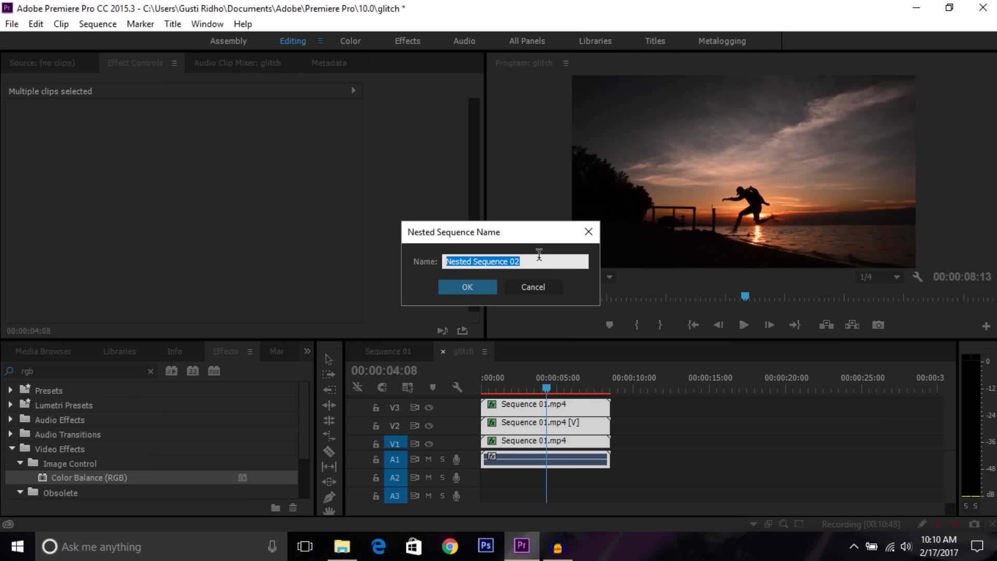
type("ngewarnai")
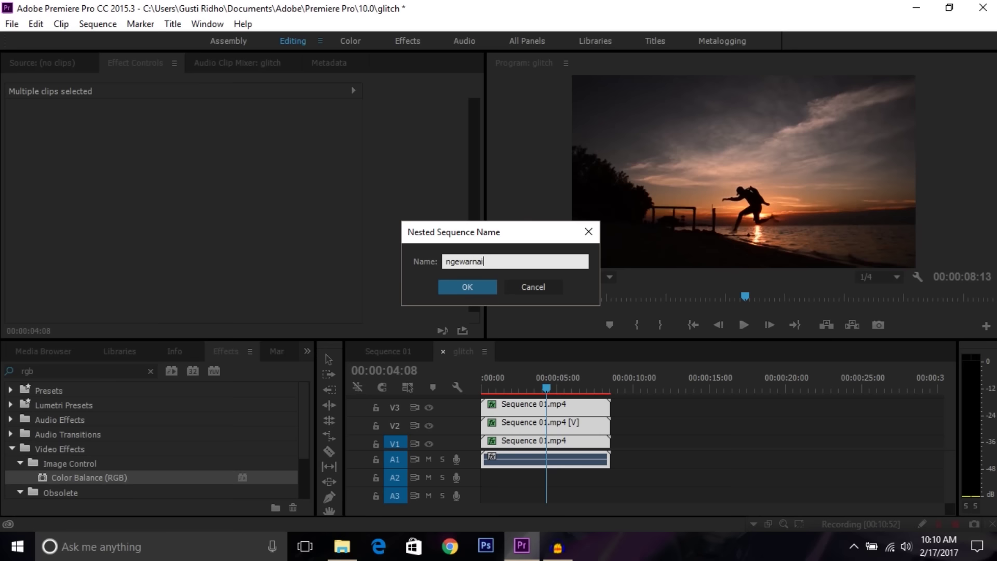
left_click(468, 287)
left_click(552, 381)
Select the ngewarnain clip, zoom in, and scrub around 04:14 to check the colour split.
left_click(555, 443)
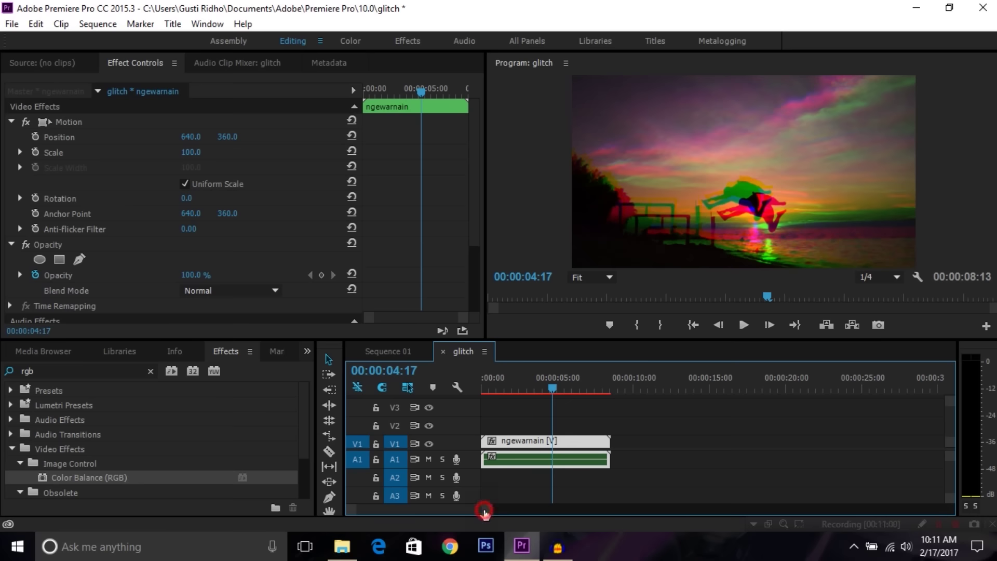
scroll(485, 514, "up", 2)
left_click_drag(565, 388, 563, 390)
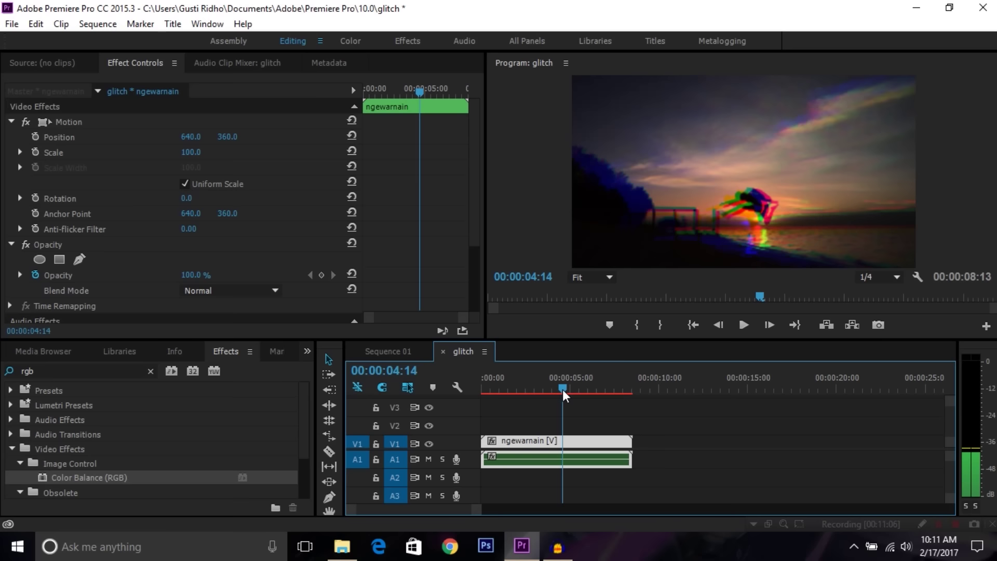
Search Effects for 'lume' and apply Lumetri Color to the ngewarnain clip.
left_click(153, 372)
left_click(129, 371)
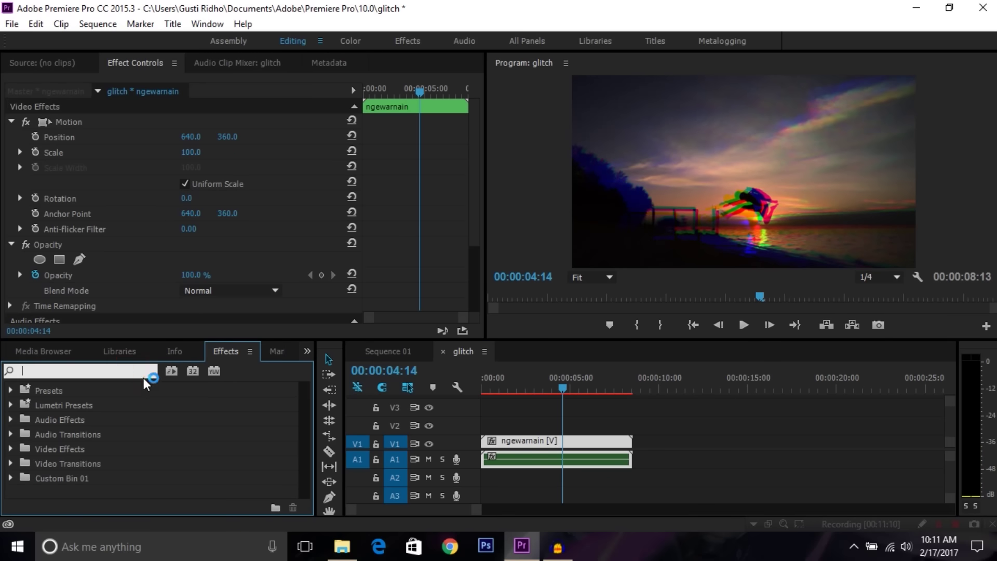
type("lum")
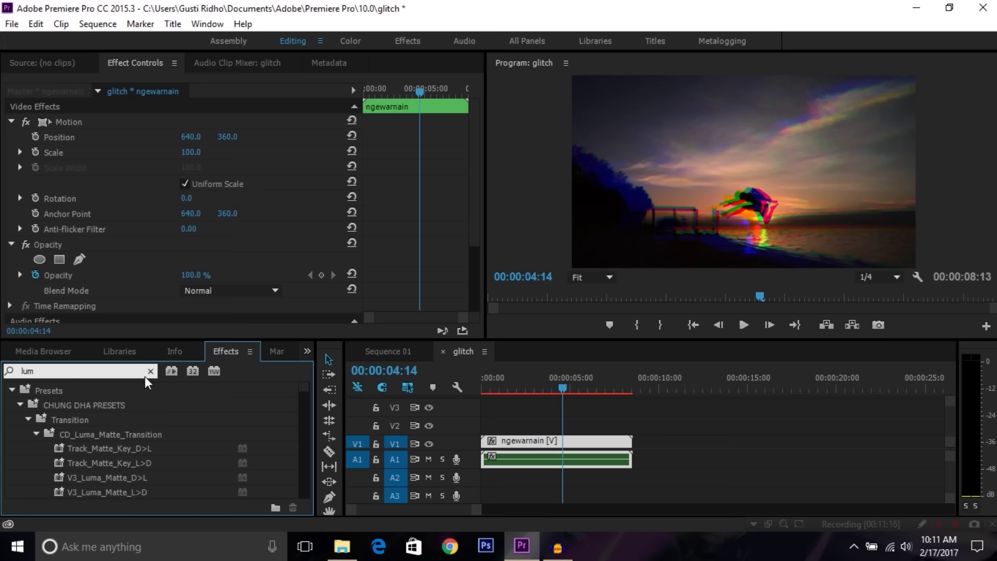
type("e")
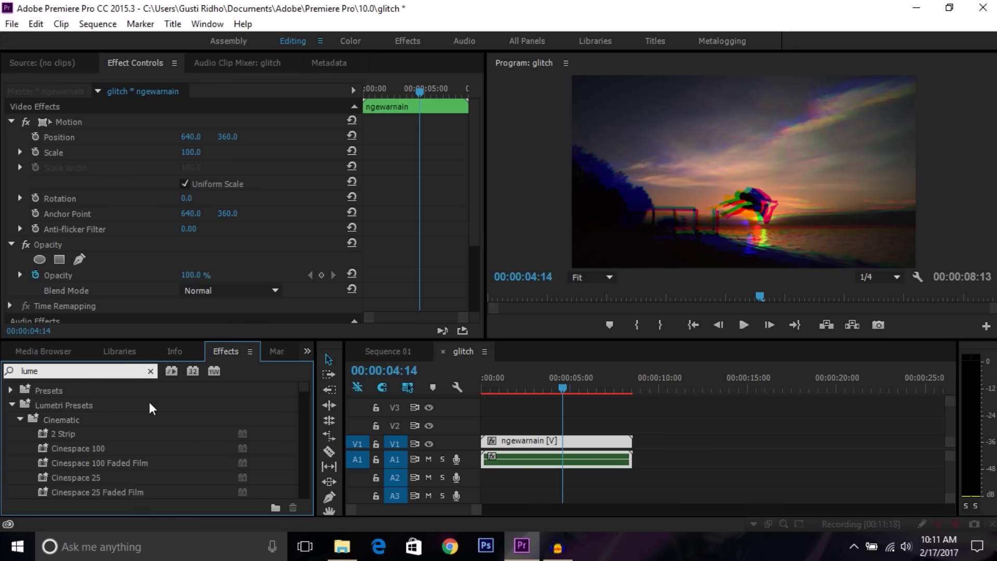
scroll(142, 400, "down", 3)
left_click_drag(305, 395, 299, 496)
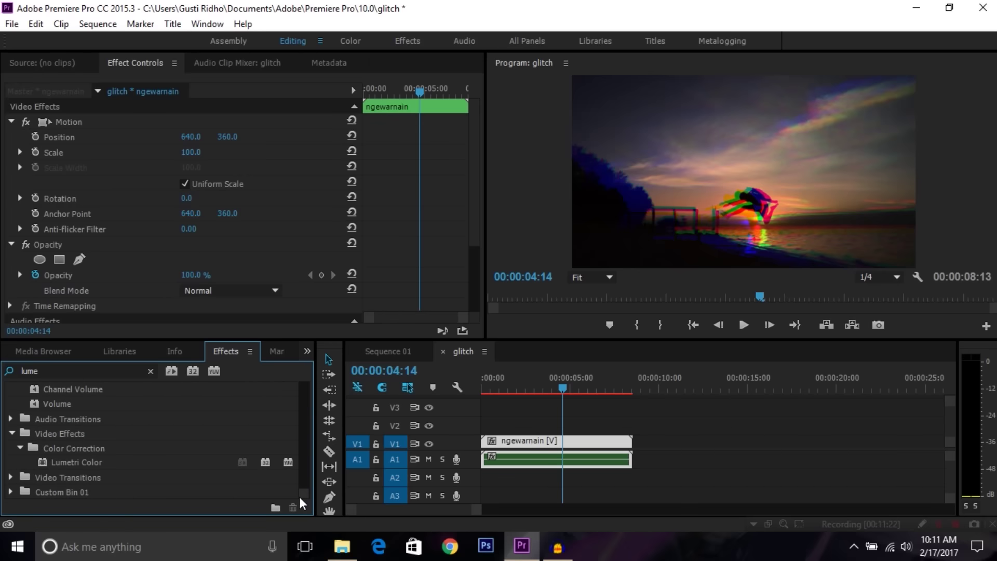
left_click_drag(76, 464, 575, 445)
scroll(434, 259, "down", 2)
scroll(438, 263, "down", 5)
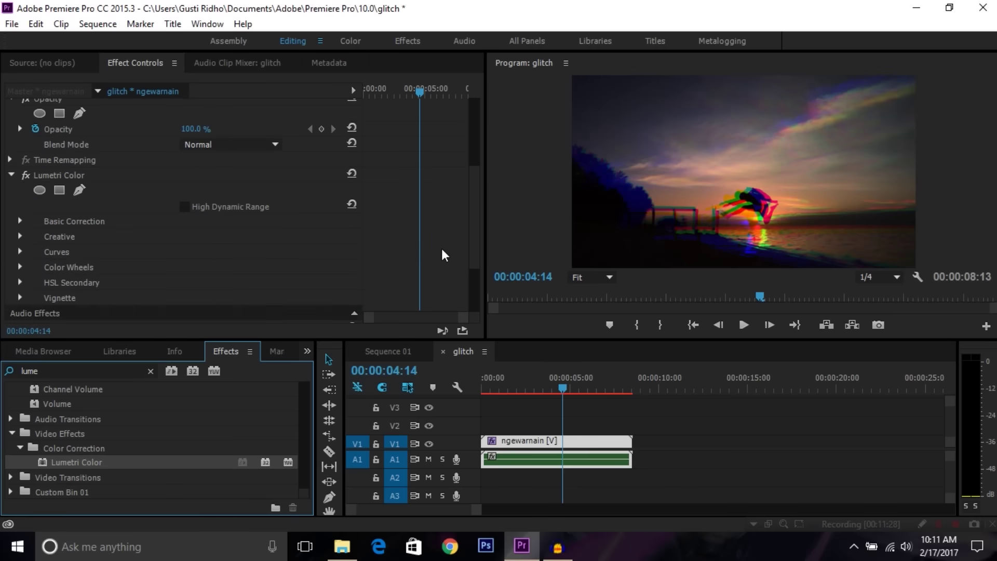
Set Lumetri Basic Correction Exposure to 1.0 and Contrast to 50.
left_click(20, 193)
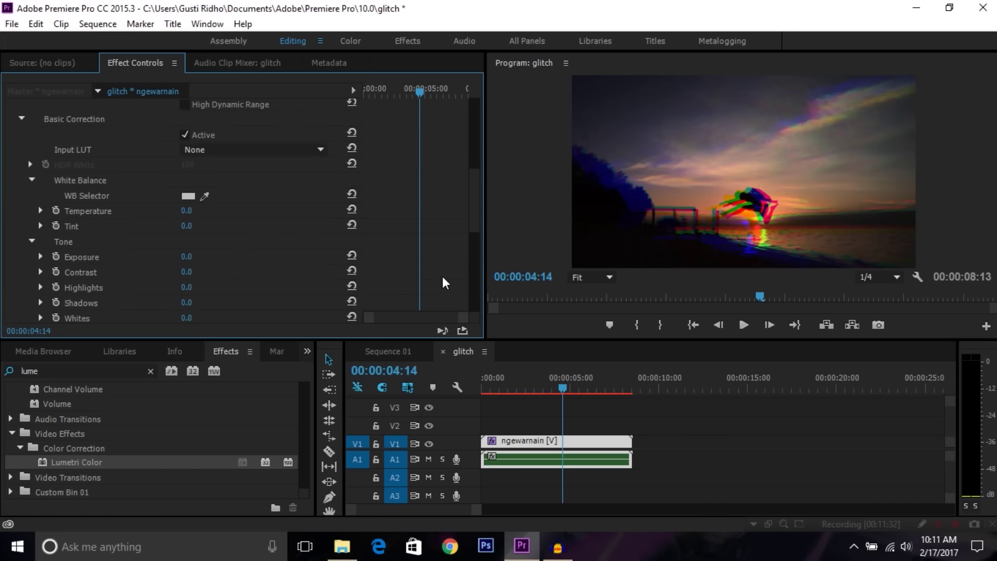
scroll(382, 244, "down", 2)
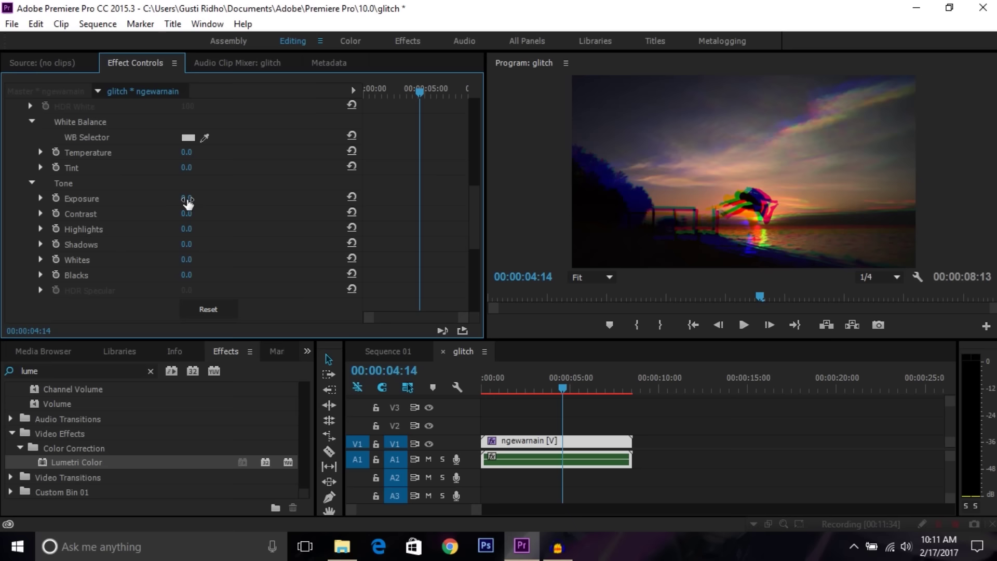
left_click(186, 198)
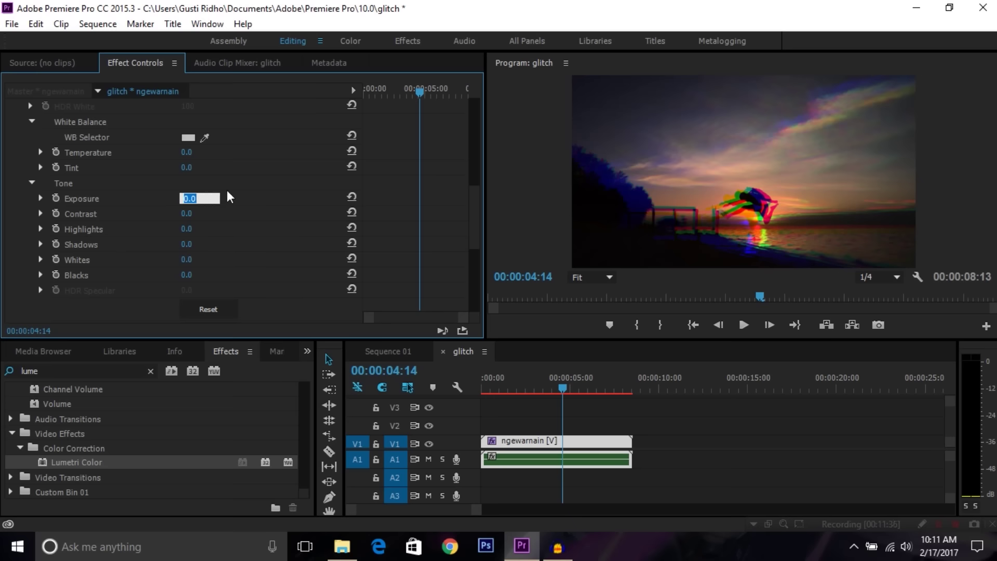
type("1")
left_click(429, 198)
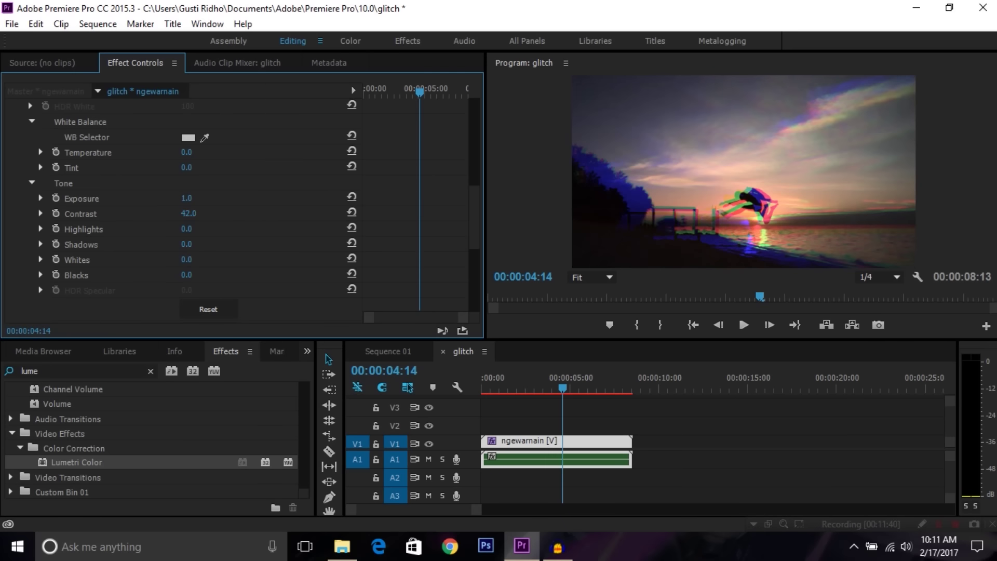
left_click_drag(188, 214, 200, 214)
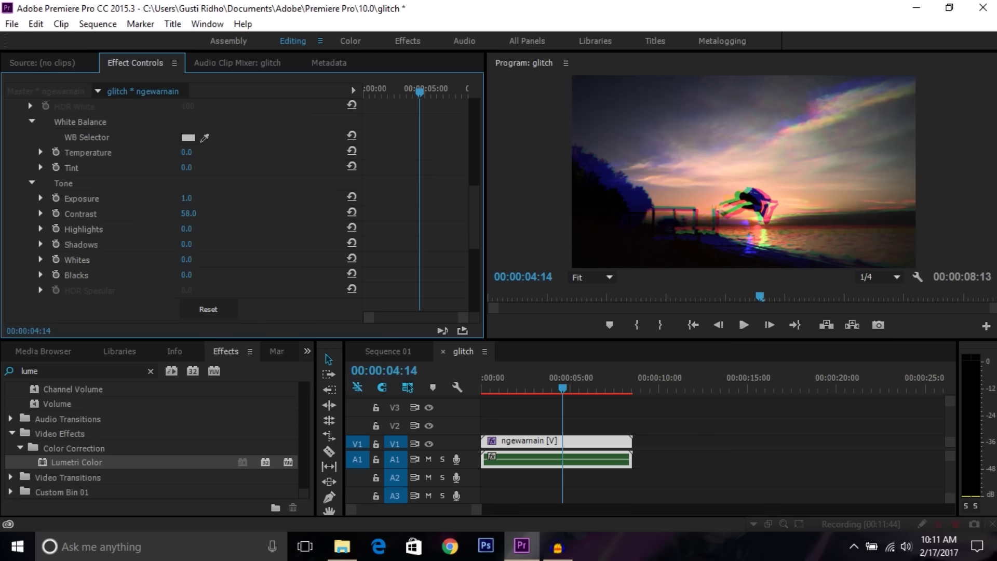
Expand Lumetri Color's Creative section to reveal Sharpen and Vibrance.
scroll(393, 227, "down", 5)
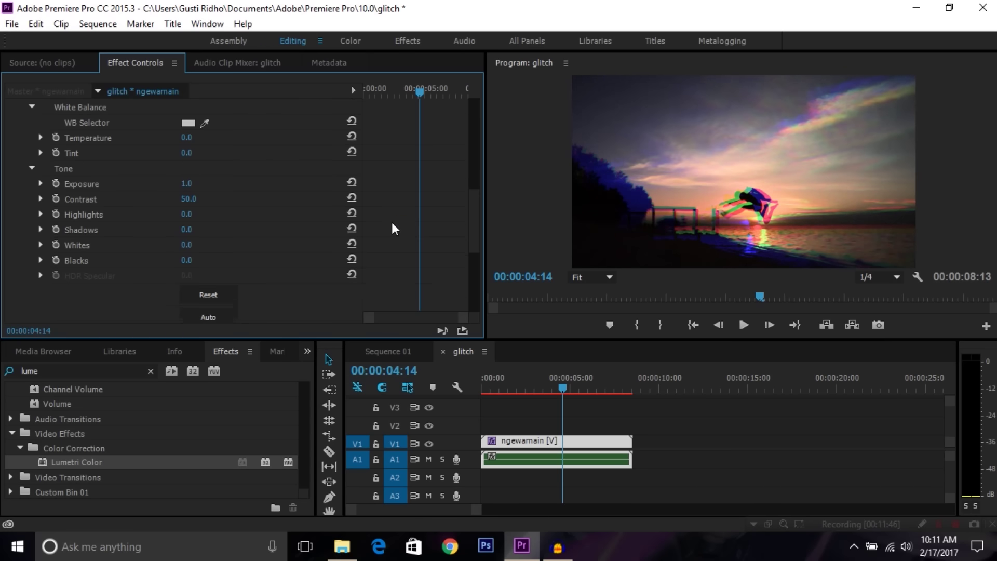
scroll(393, 228, "down", 1)
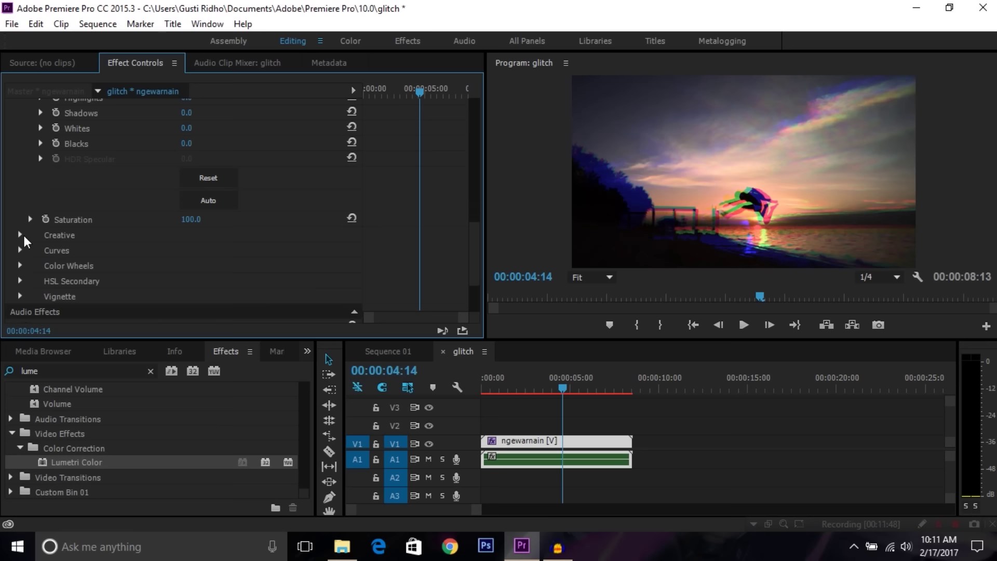
left_click(19, 235)
scroll(431, 233, "down", 7)
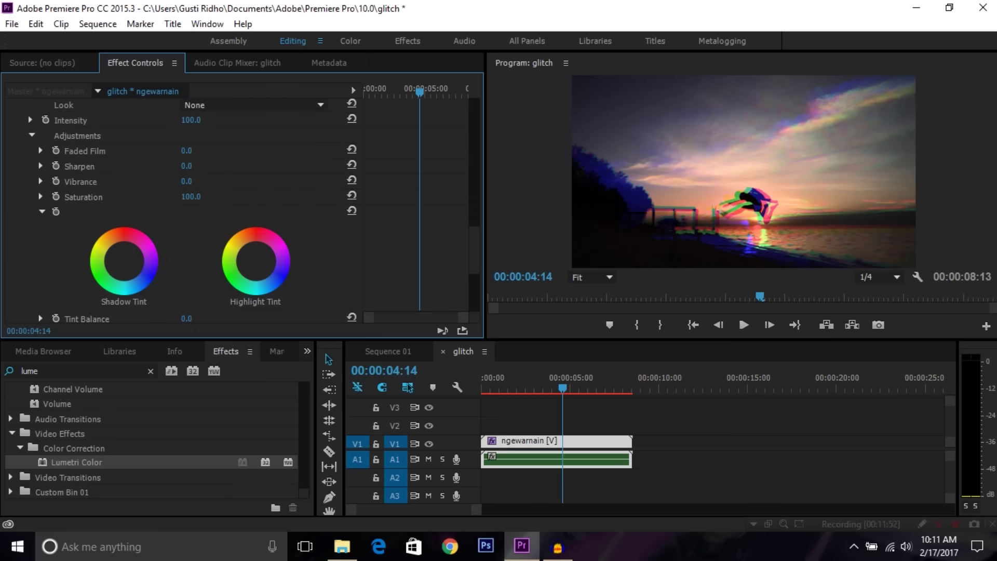
Set Sharpen to -27 and Vibrance to 85, and keyframe Exposure at 00:00:04:14.
left_click_drag(188, 180, 198, 180)
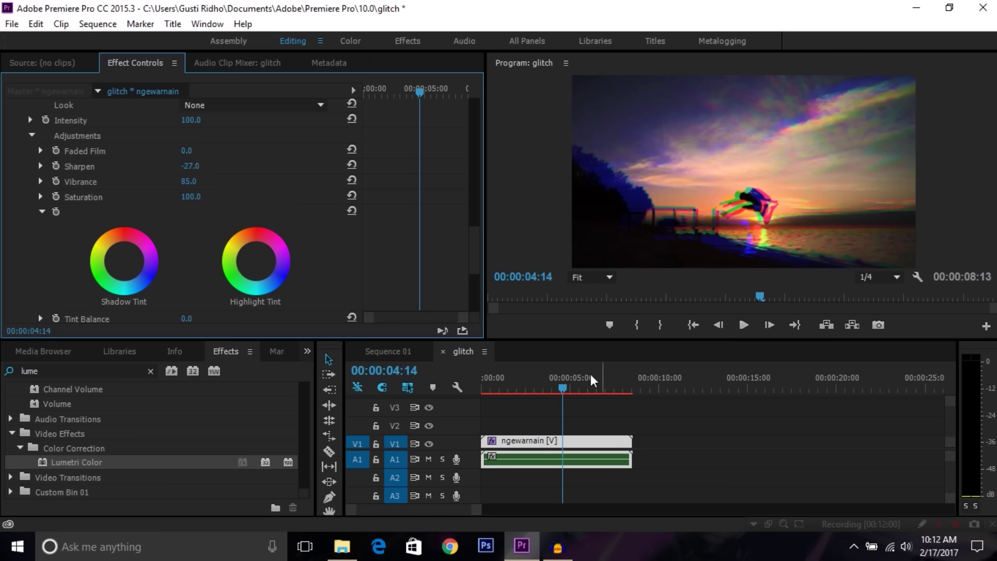
left_click_drag(474, 256, 480, 196)
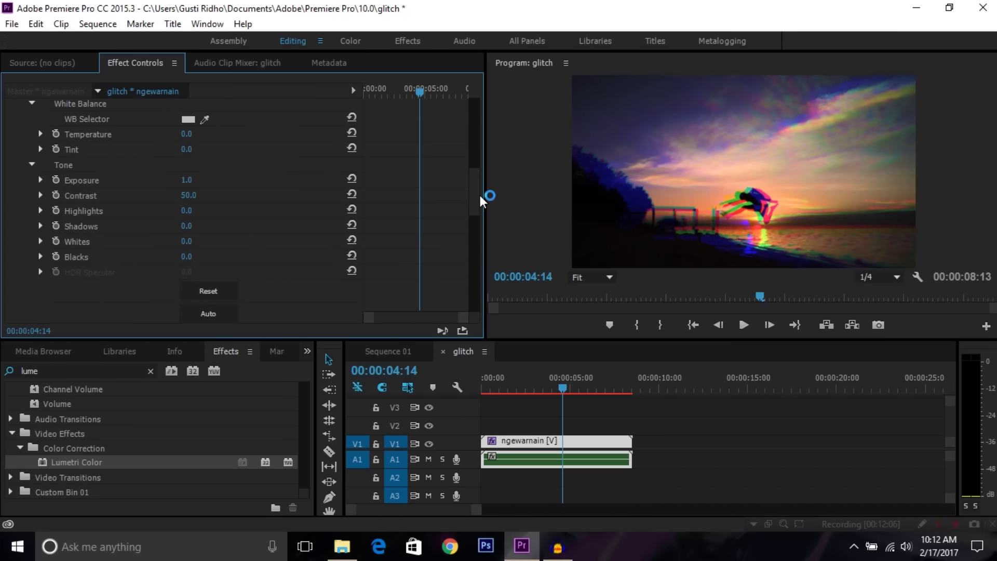
left_click(57, 179)
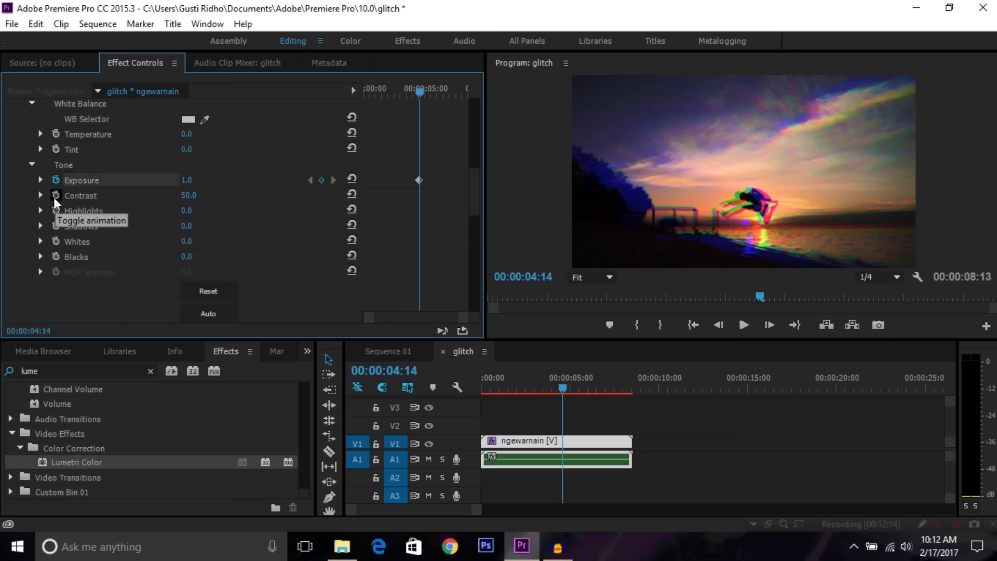
Add Contrast, Sharpen and Vibrance keyframes at 00:00:04:14.
left_click(56, 196)
scroll(410, 260, "down", 5)
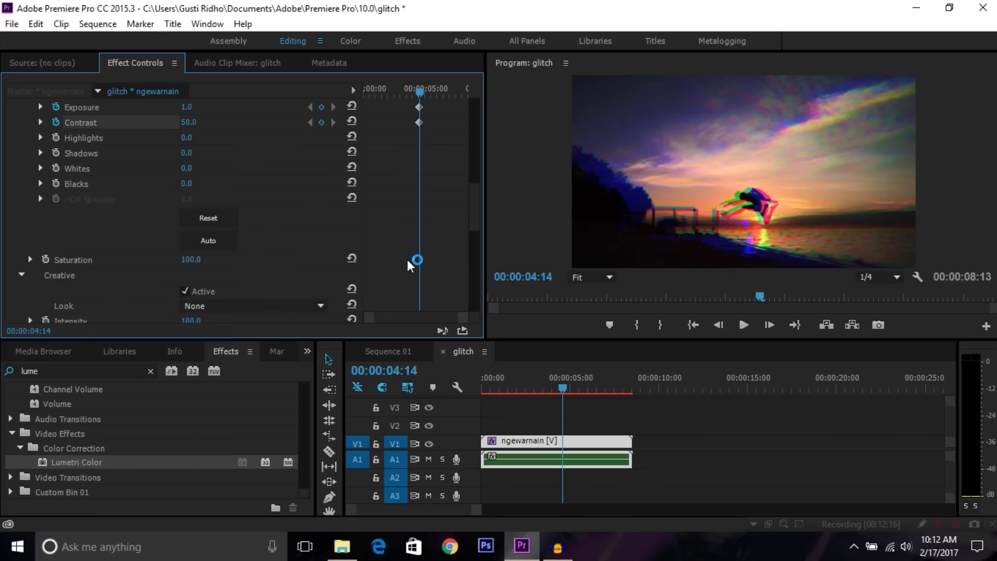
scroll(406, 273, "down", 2)
scroll(400, 281, "down", 1)
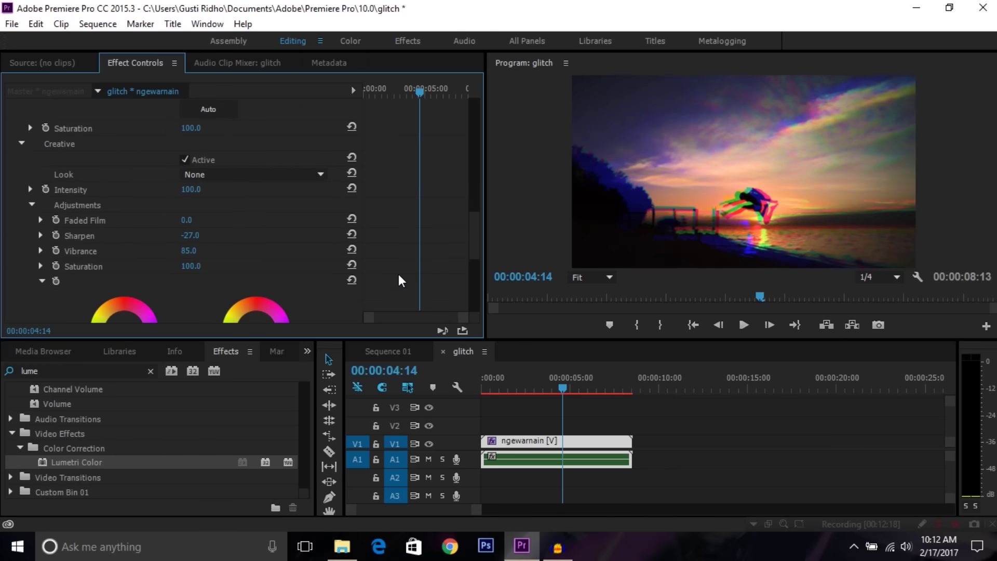
left_click(55, 236)
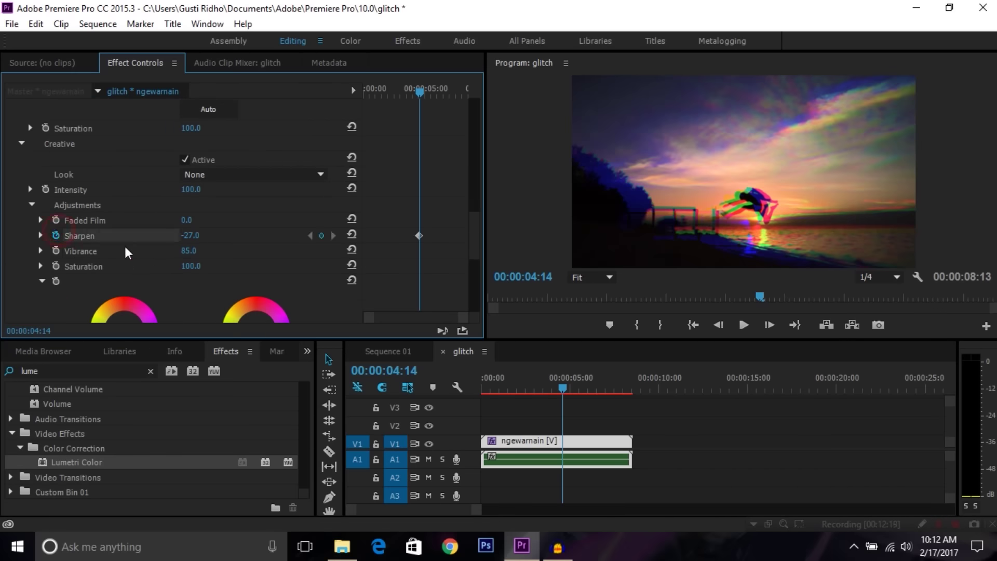
left_click(55, 250)
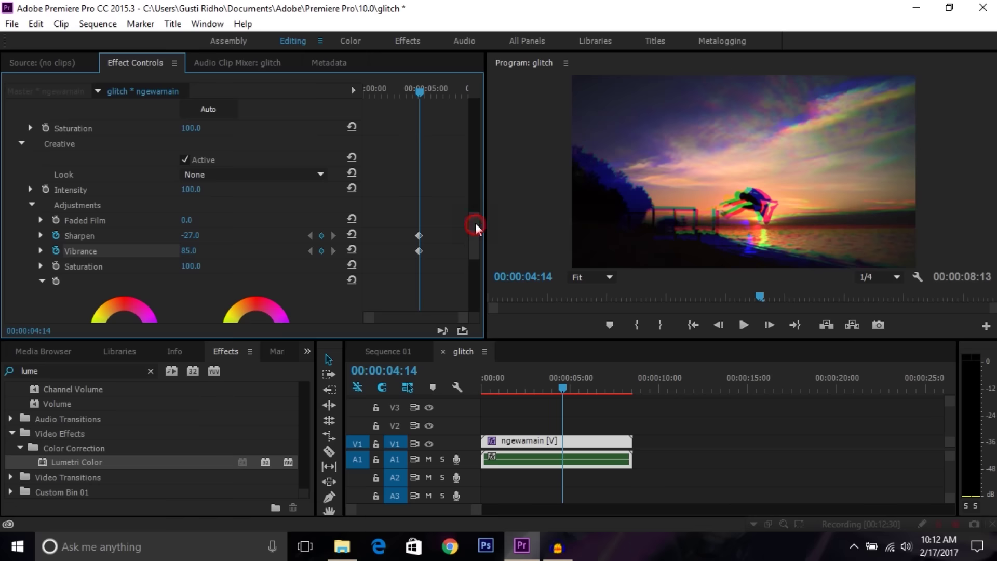
scroll(474, 222, "up", 1)
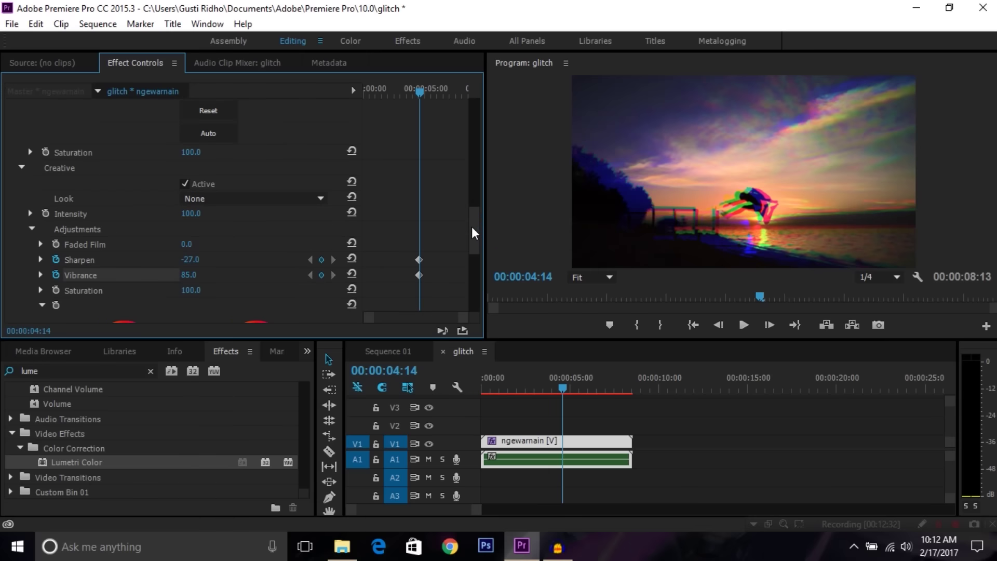
left_click_drag(464, 318, 436, 325)
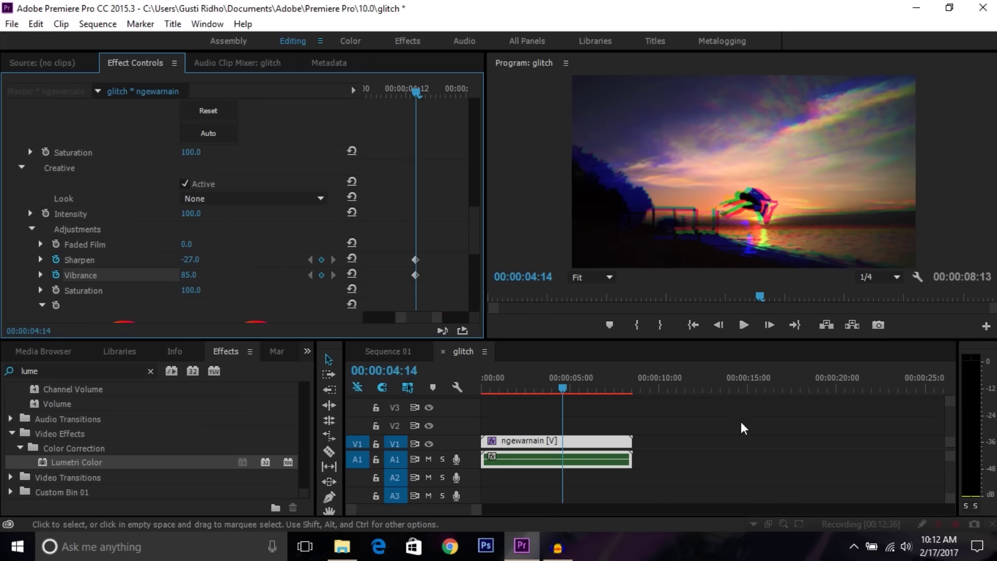
Step back to 00:00:04:13 and reset Lumetri Color, keyframing default values there.
key("Left")
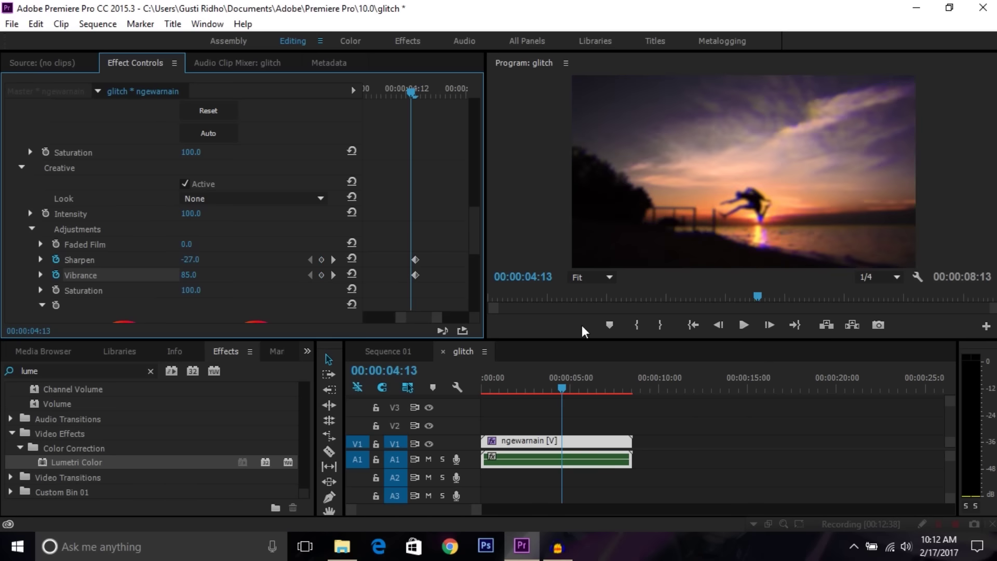
scroll(461, 216, "up", 2)
scroll(447, 229, "up", 2)
scroll(450, 239, "up", 2)
scroll(449, 239, "up", 3)
scroll(449, 241, "up", 2)
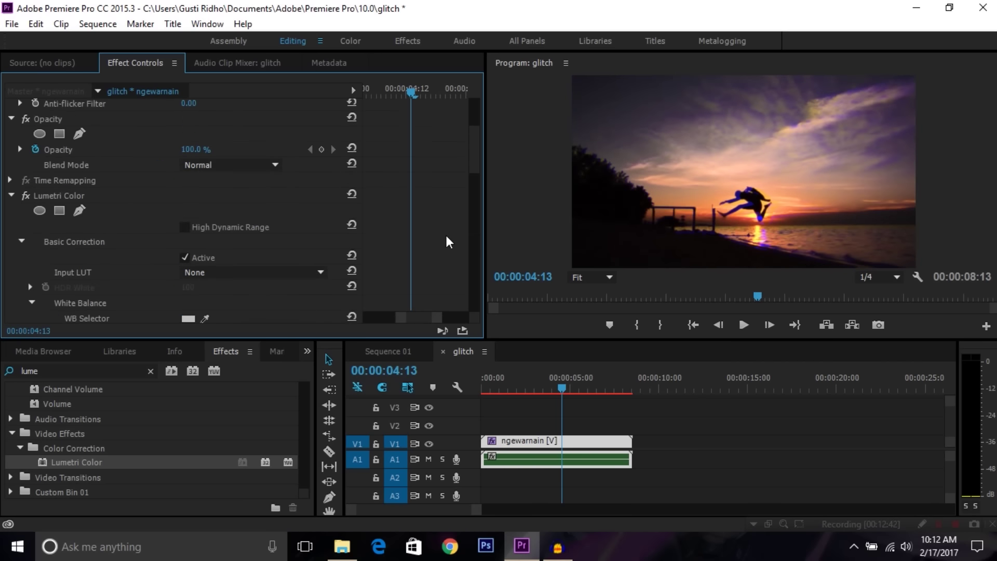
left_click(352, 195)
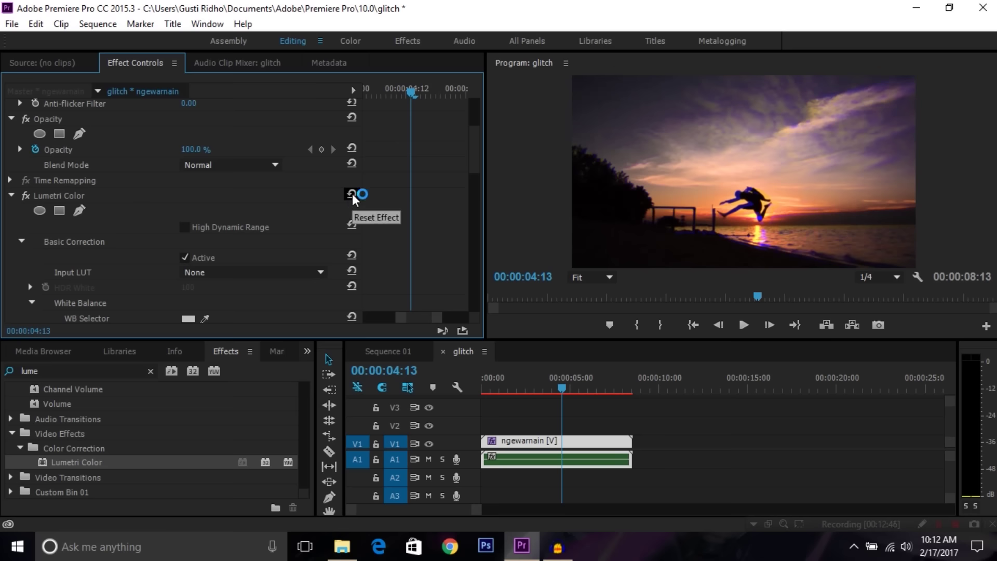
left_click(352, 196)
Check the Contrast keyframe and move the playhead forward past the glitch.
left_click_drag(469, 160, 473, 209)
left_click(413, 193)
mouse_move(471, 192)
left_mouse_down()
mouse_move(471, 204)
mouse_move(473, 193)
left_mouse_up()
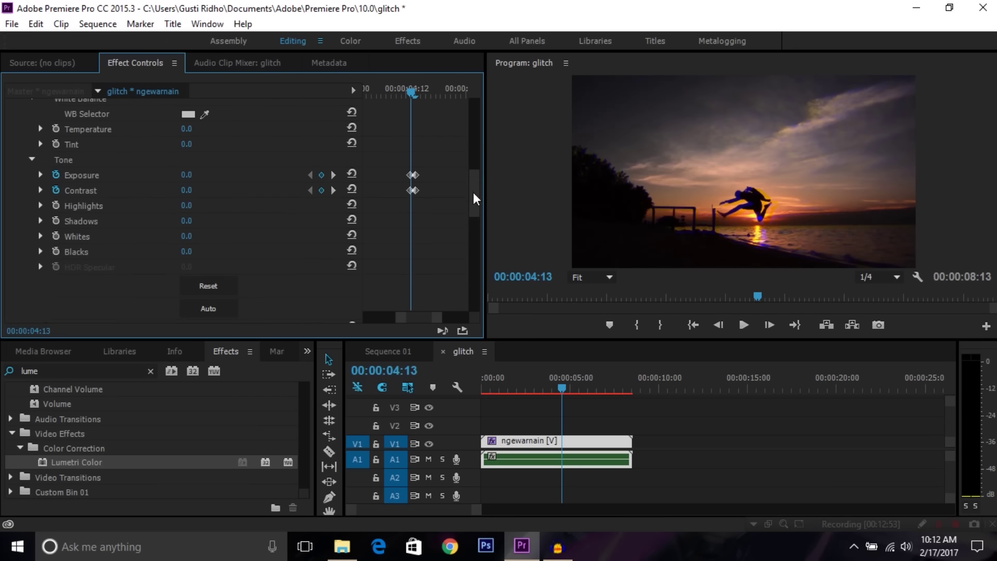
left_click(563, 387)
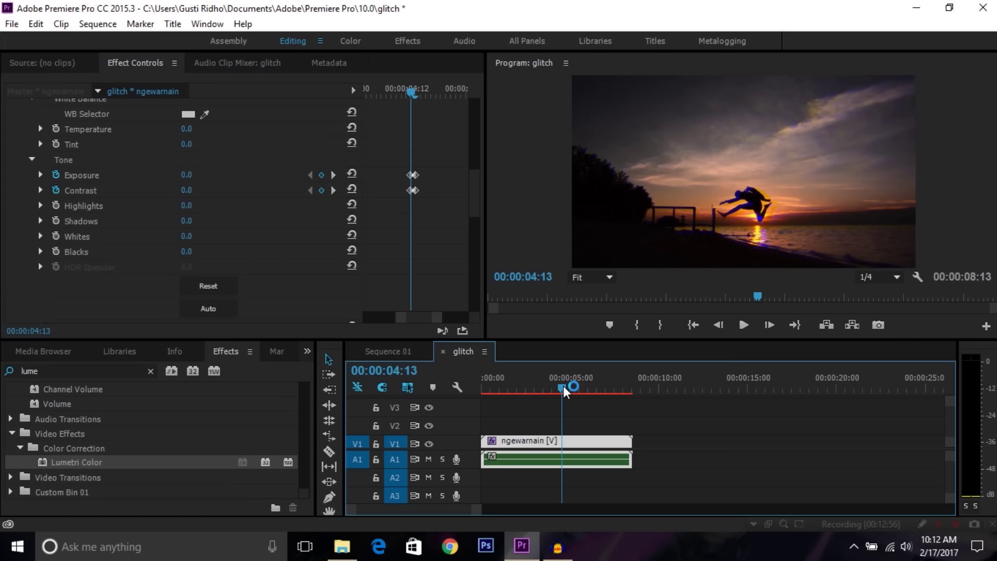
left_click_drag(563, 385, 575, 376)
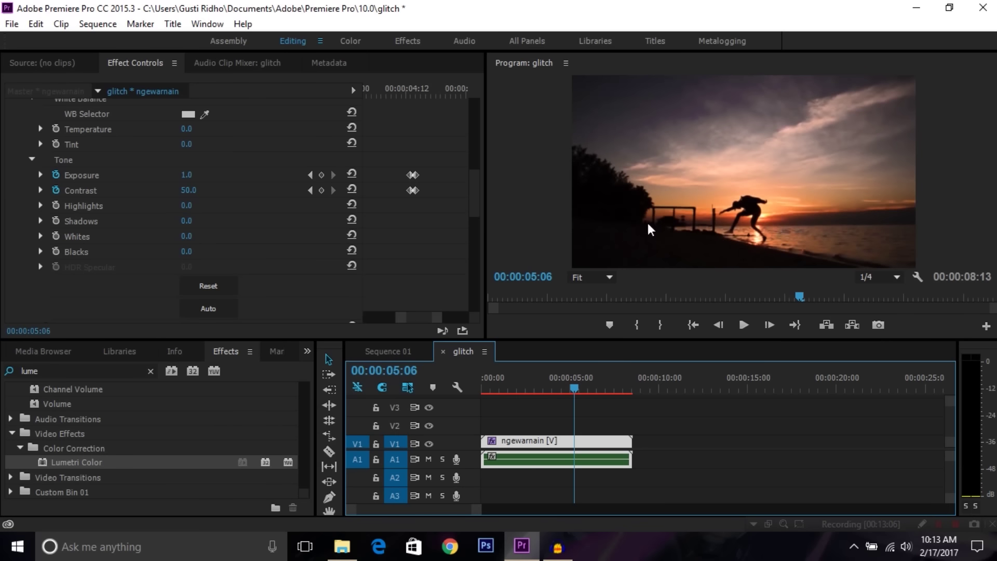
Reset Lumetri Color on ngewarnain at 00:00:05:06 to end the exposure and contrast flash.
scroll(440, 223, "up", 2)
scroll(445, 224, "up", 3)
scroll(448, 221, "up", 3)
scroll(448, 219, "up", 2)
scroll(452, 213, "up", 2)
scroll(456, 207, "down", 1)
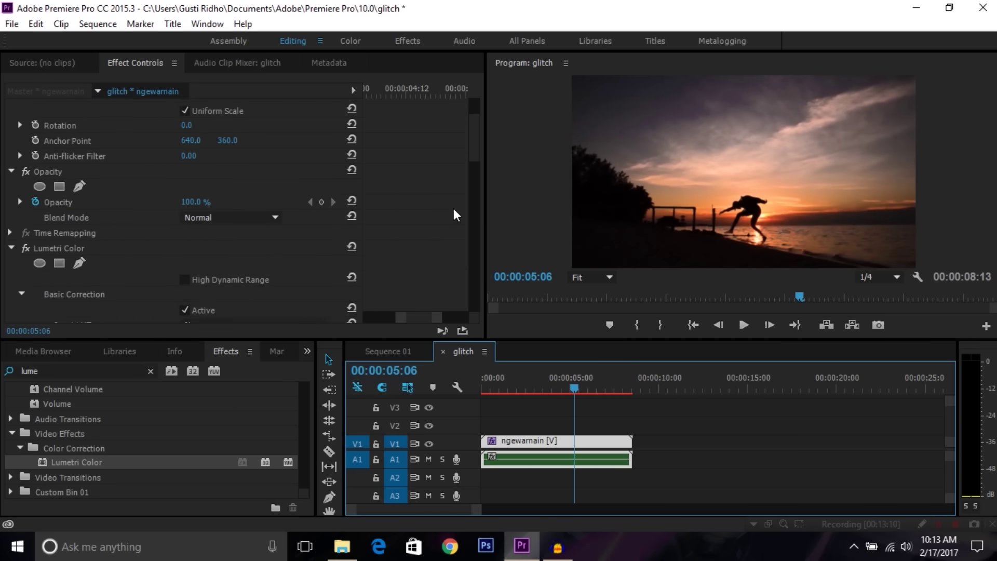
scroll(455, 210, "down", 3)
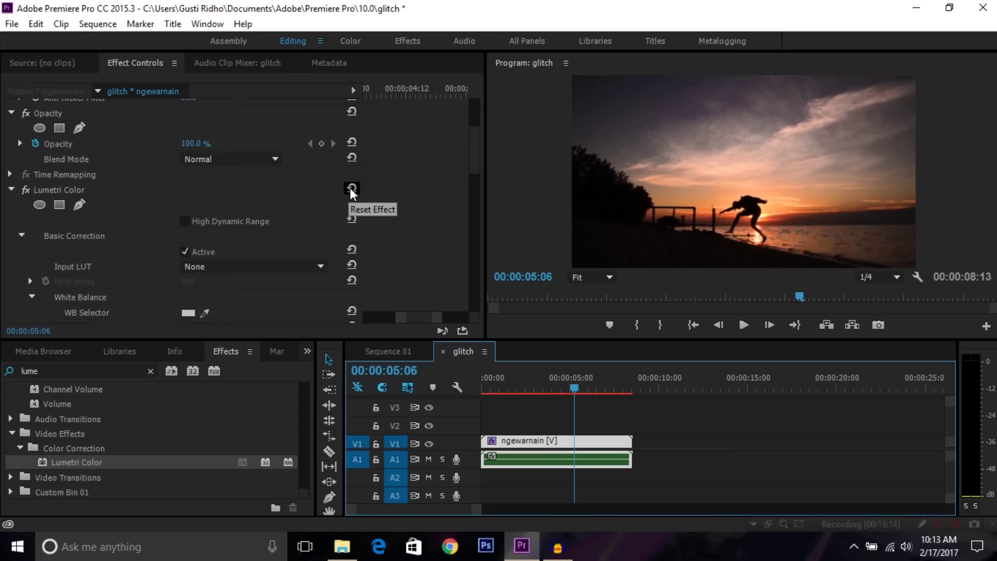
left_click(351, 189)
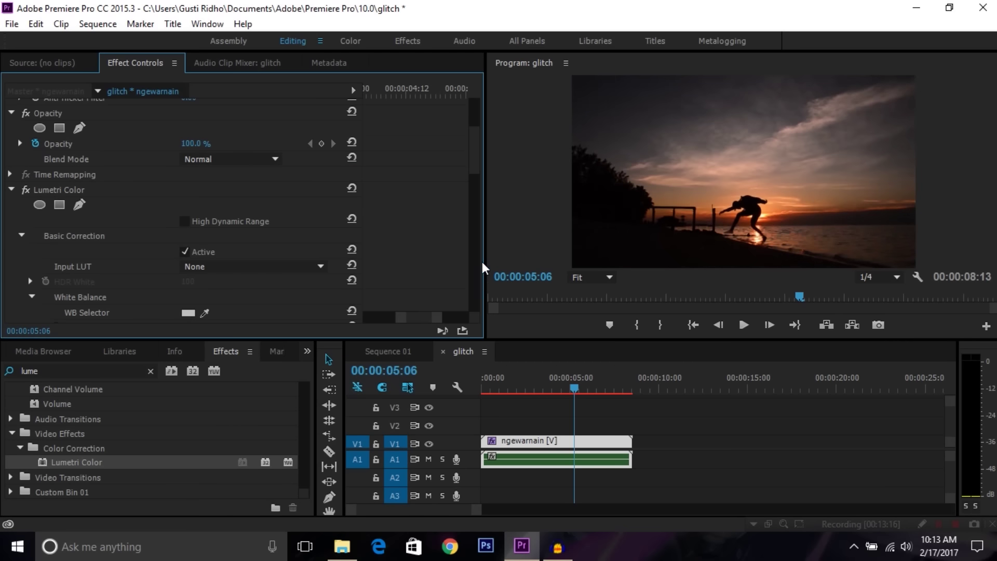
Scrub and play through the glitch near 00:00:04:15 to check the flash, then rewind to the start.
left_click(524, 382)
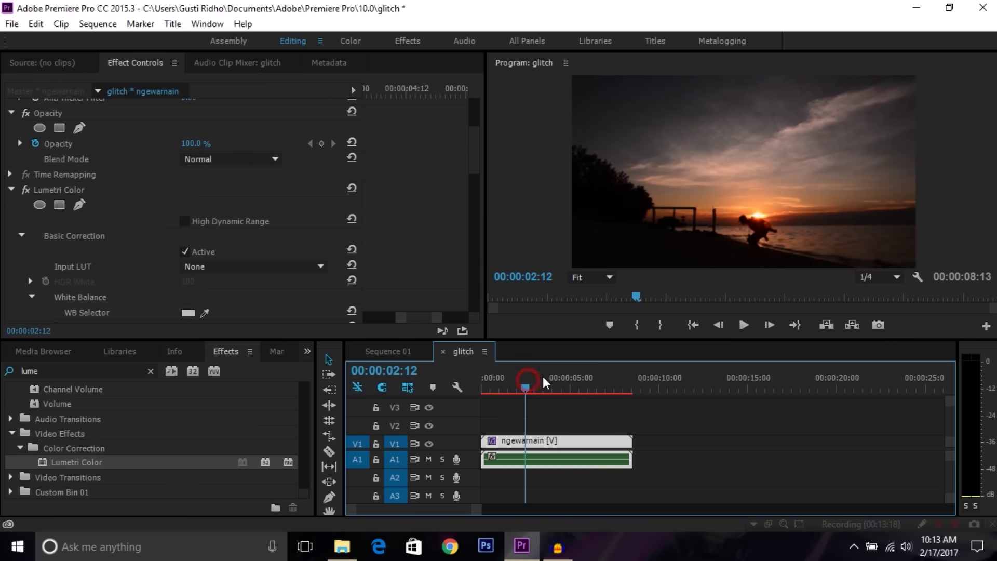
left_click(566, 391)
left_click_drag(566, 390, 553, 393)
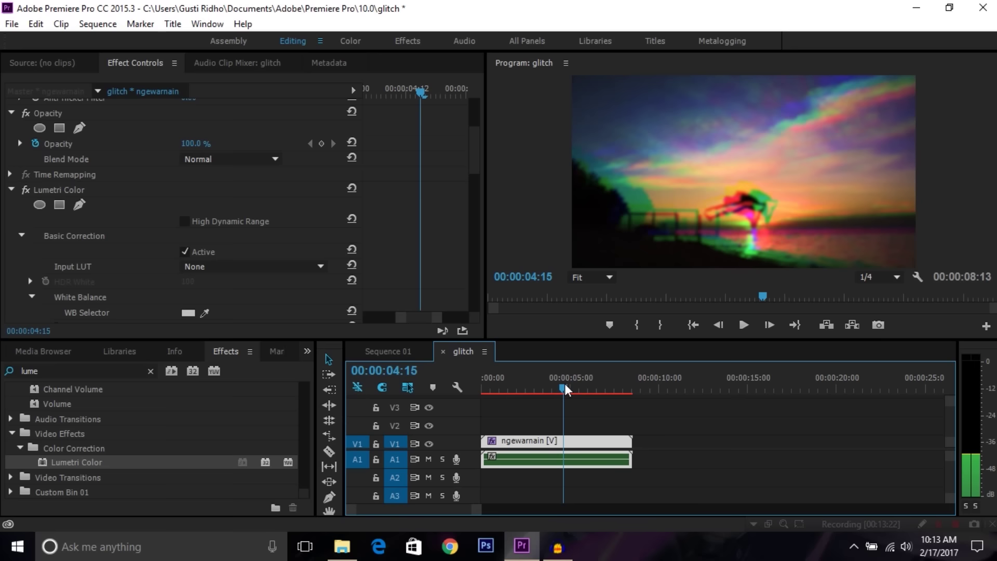
key("space")
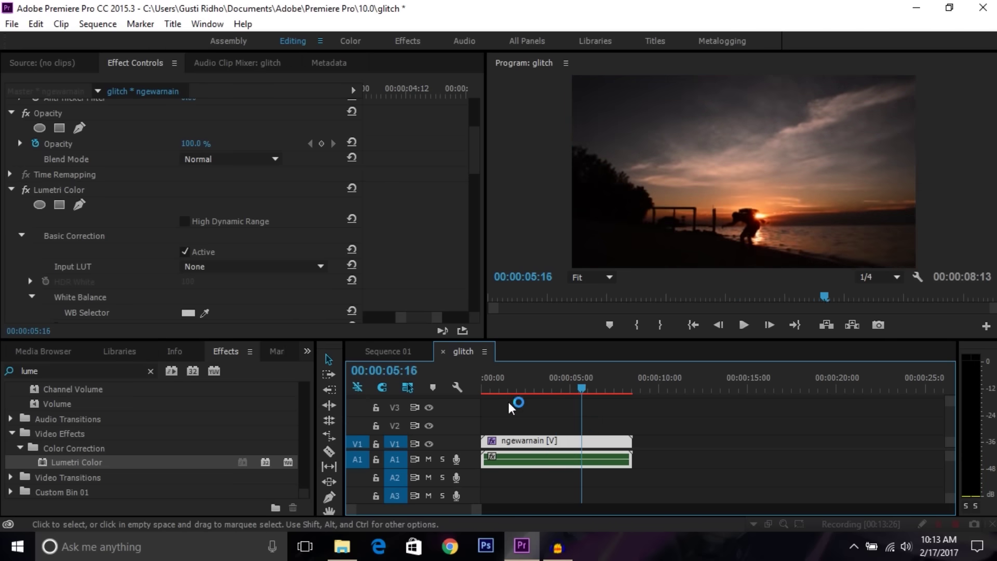
left_click_drag(494, 389, 457, 387)
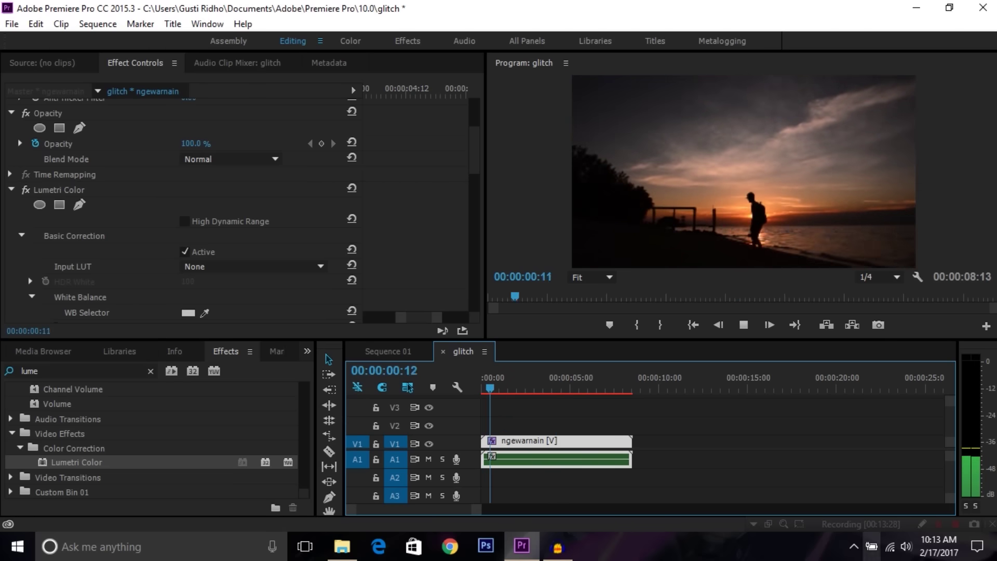